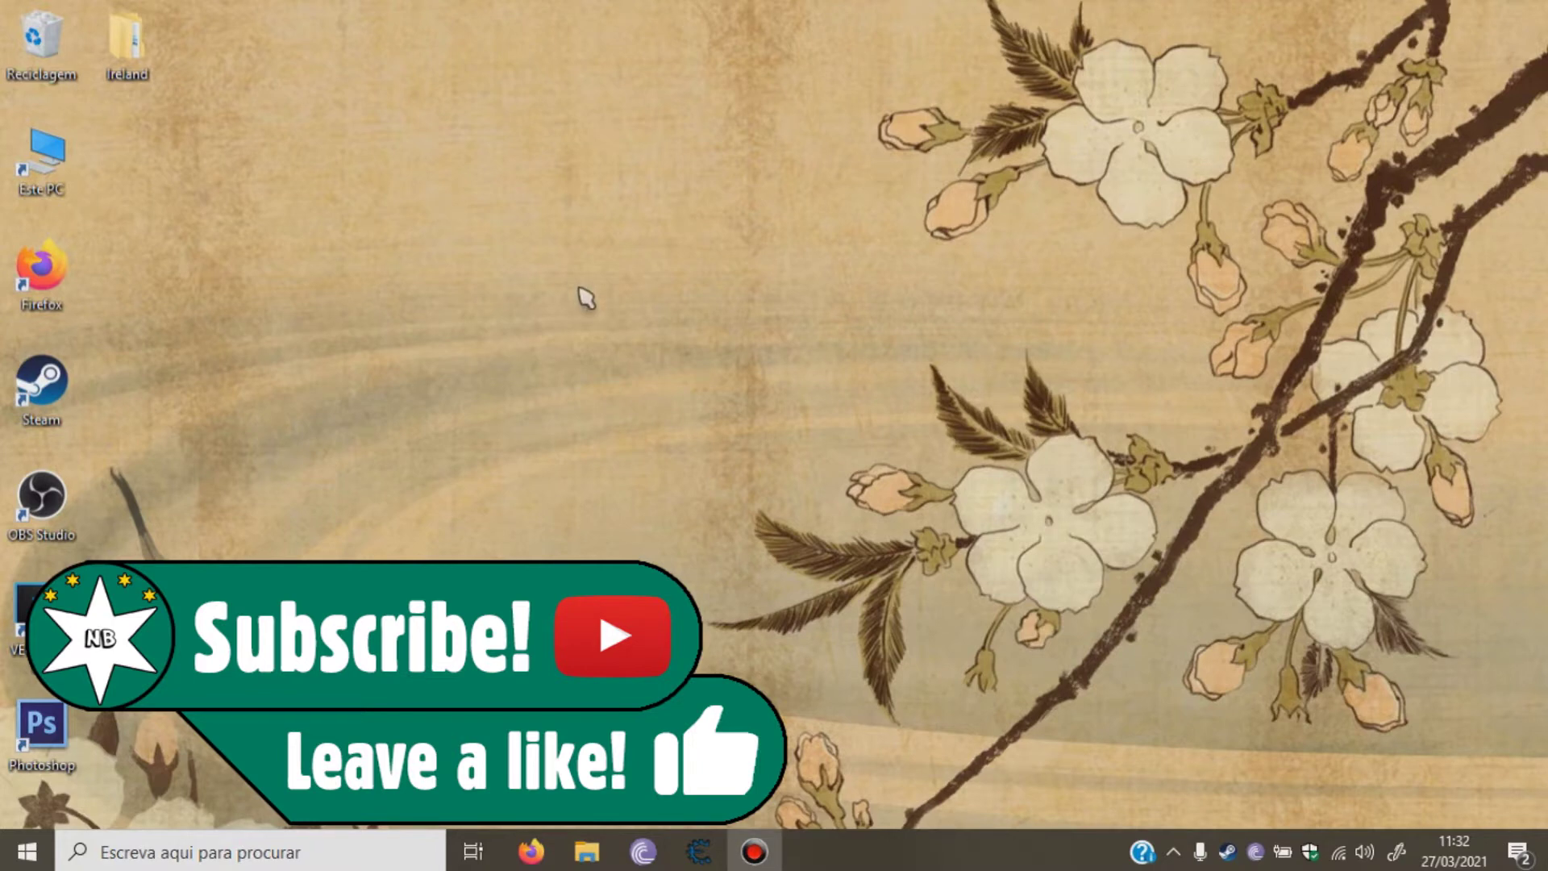
Search ModDB's Rome: Total War mods list for ireland.
left_click(531, 851)
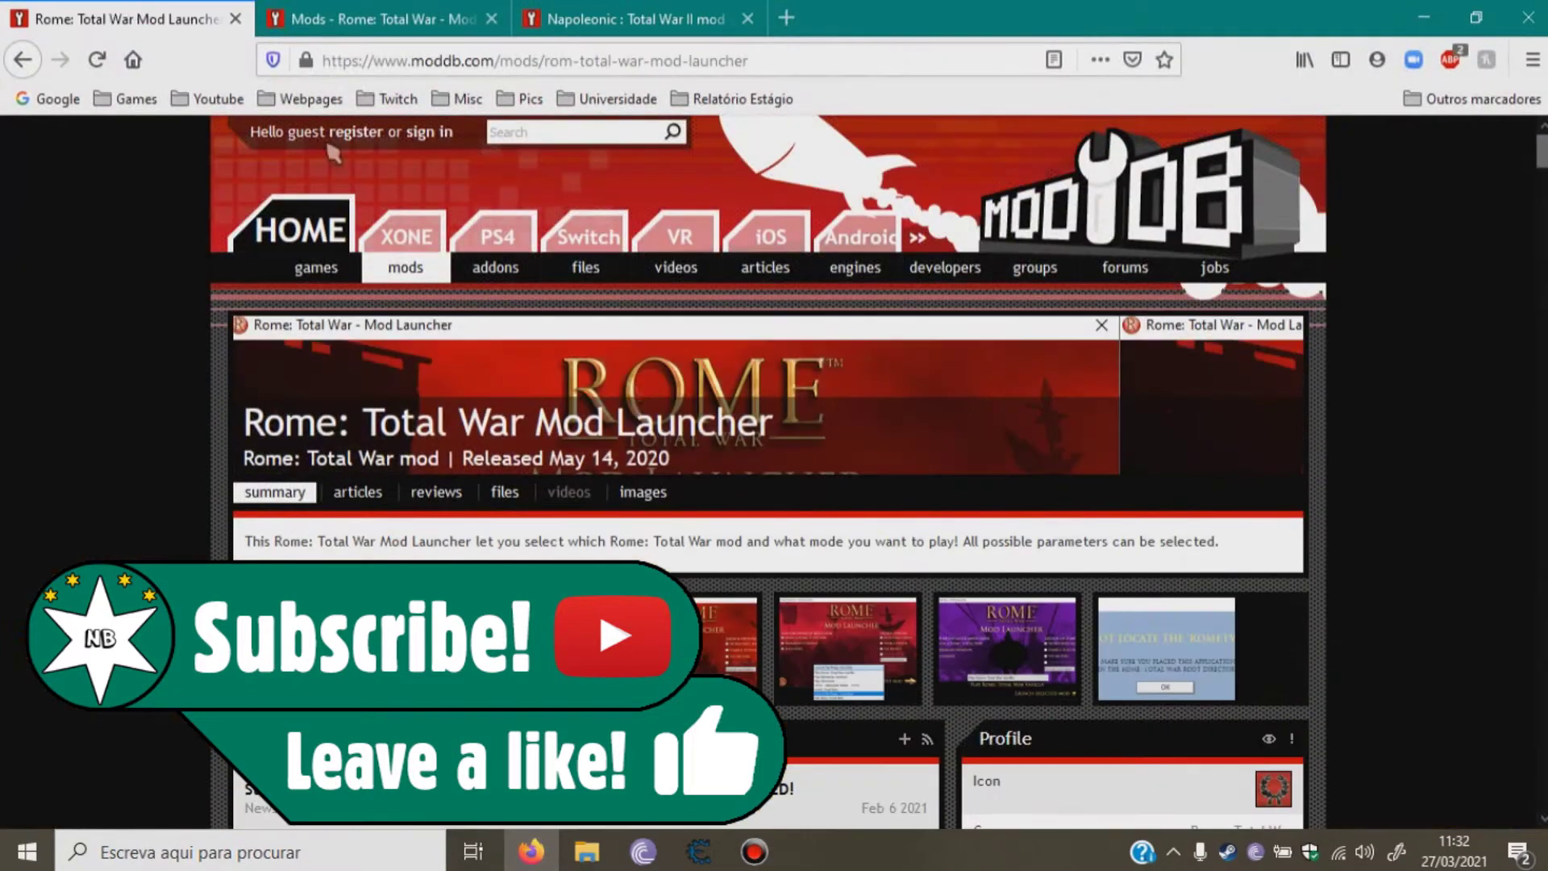
scroll(332, 323, "down", 5)
scroll(332, 242, "up", 5)
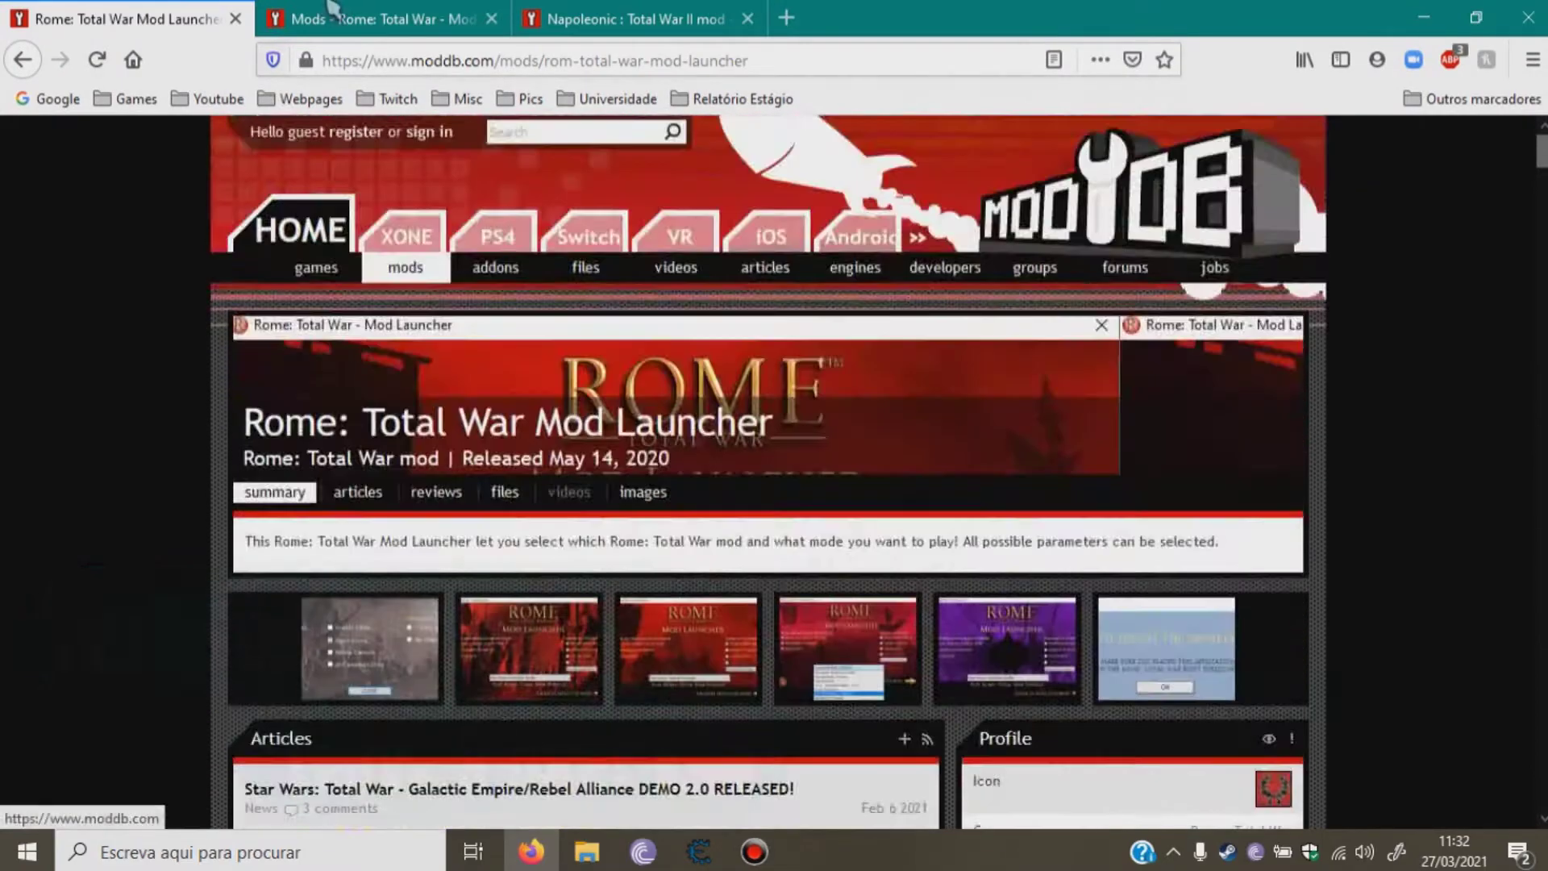
left_click(331, 10)
scroll(459, 556, "down", 5)
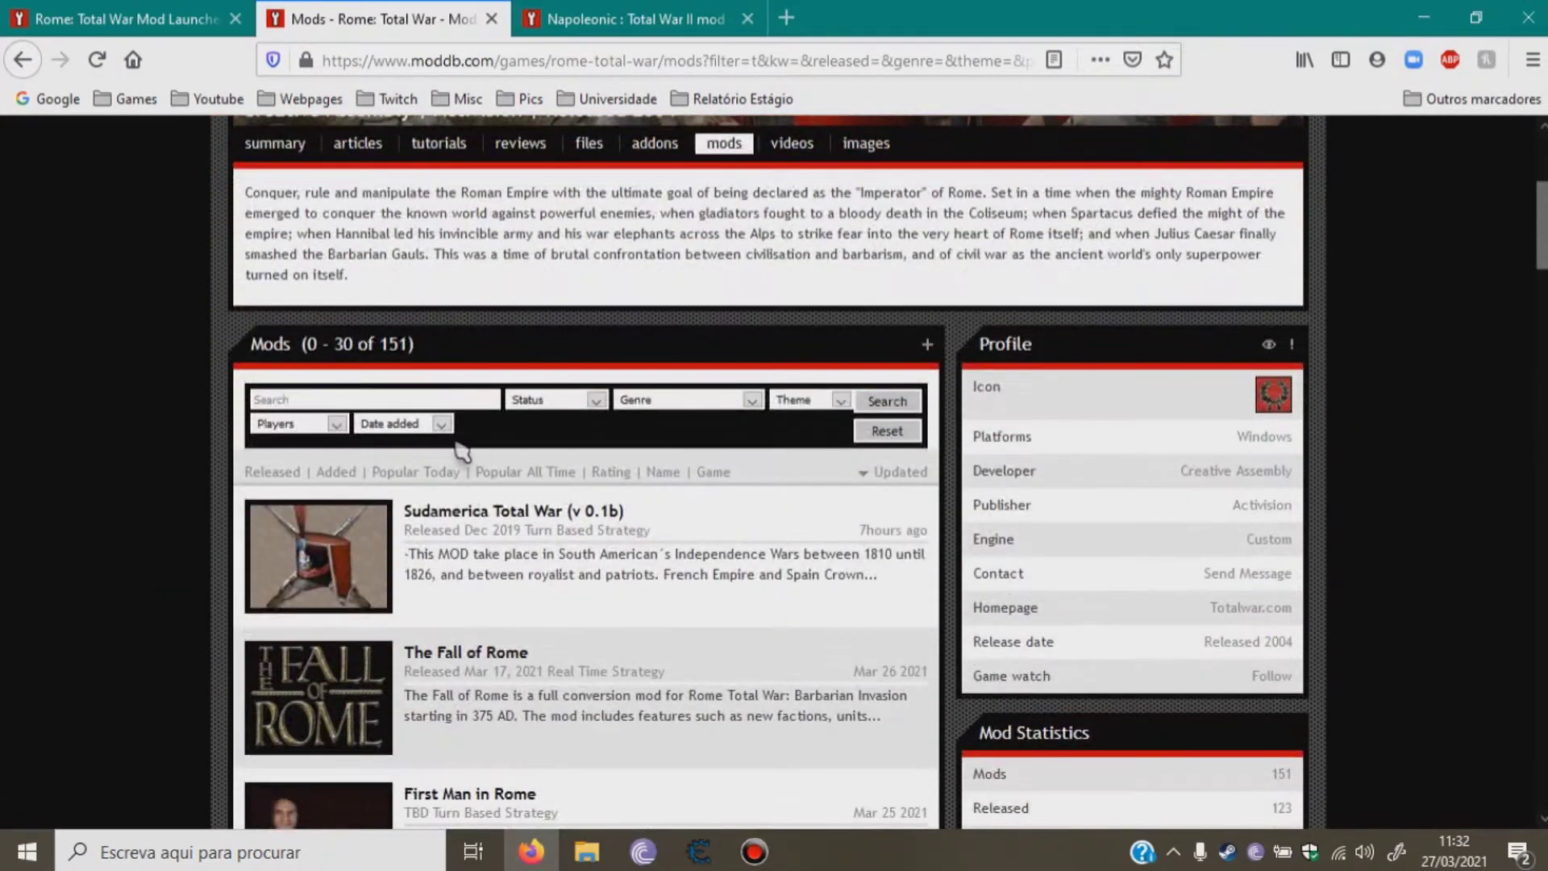
left_click(396, 399)
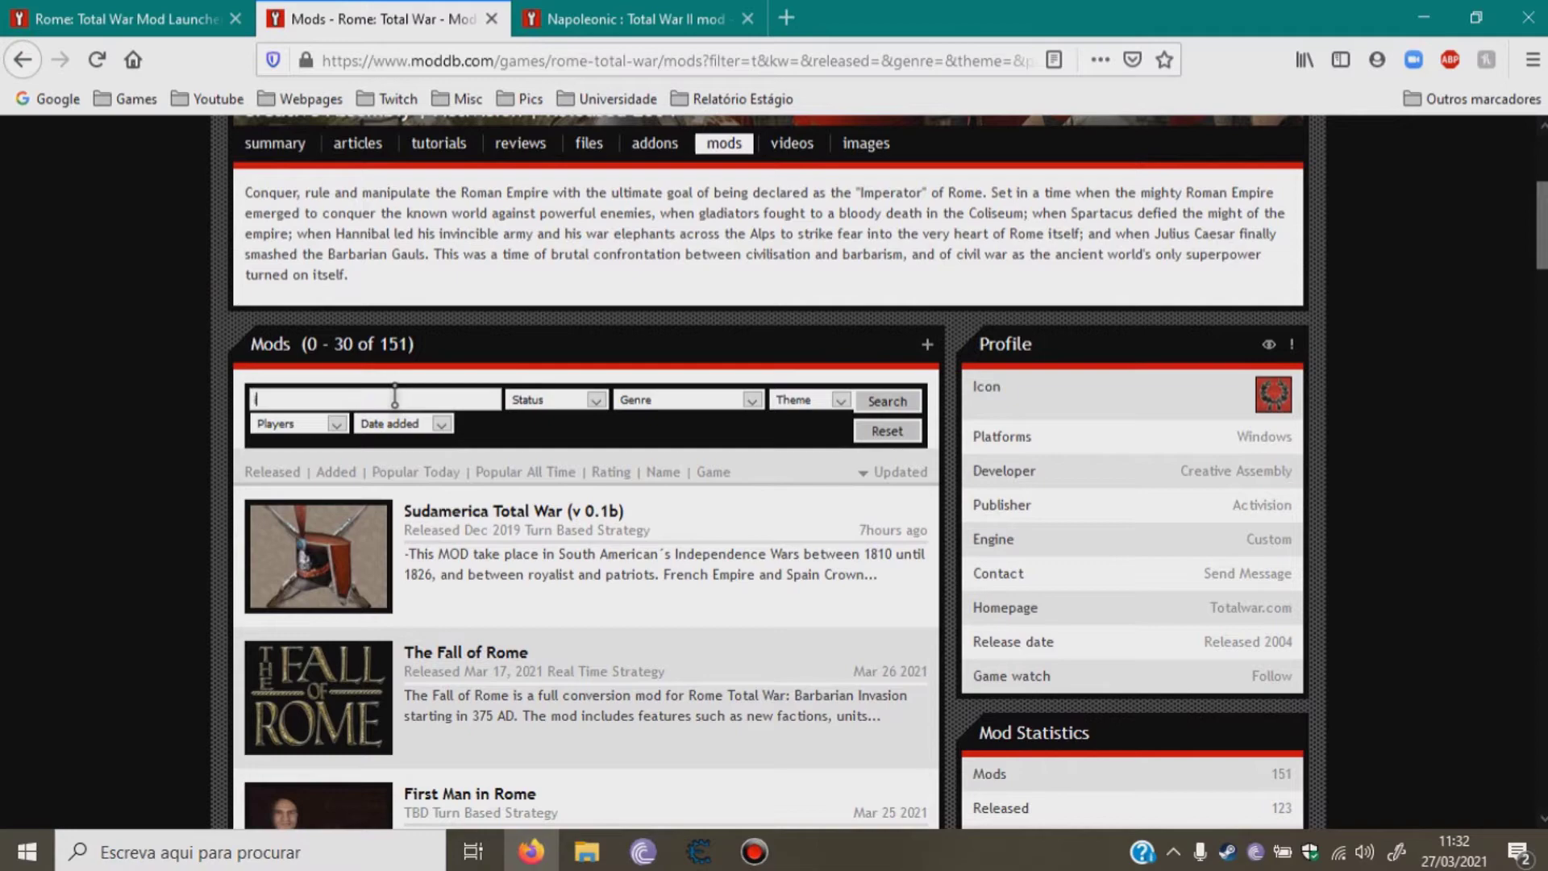
key("Return")
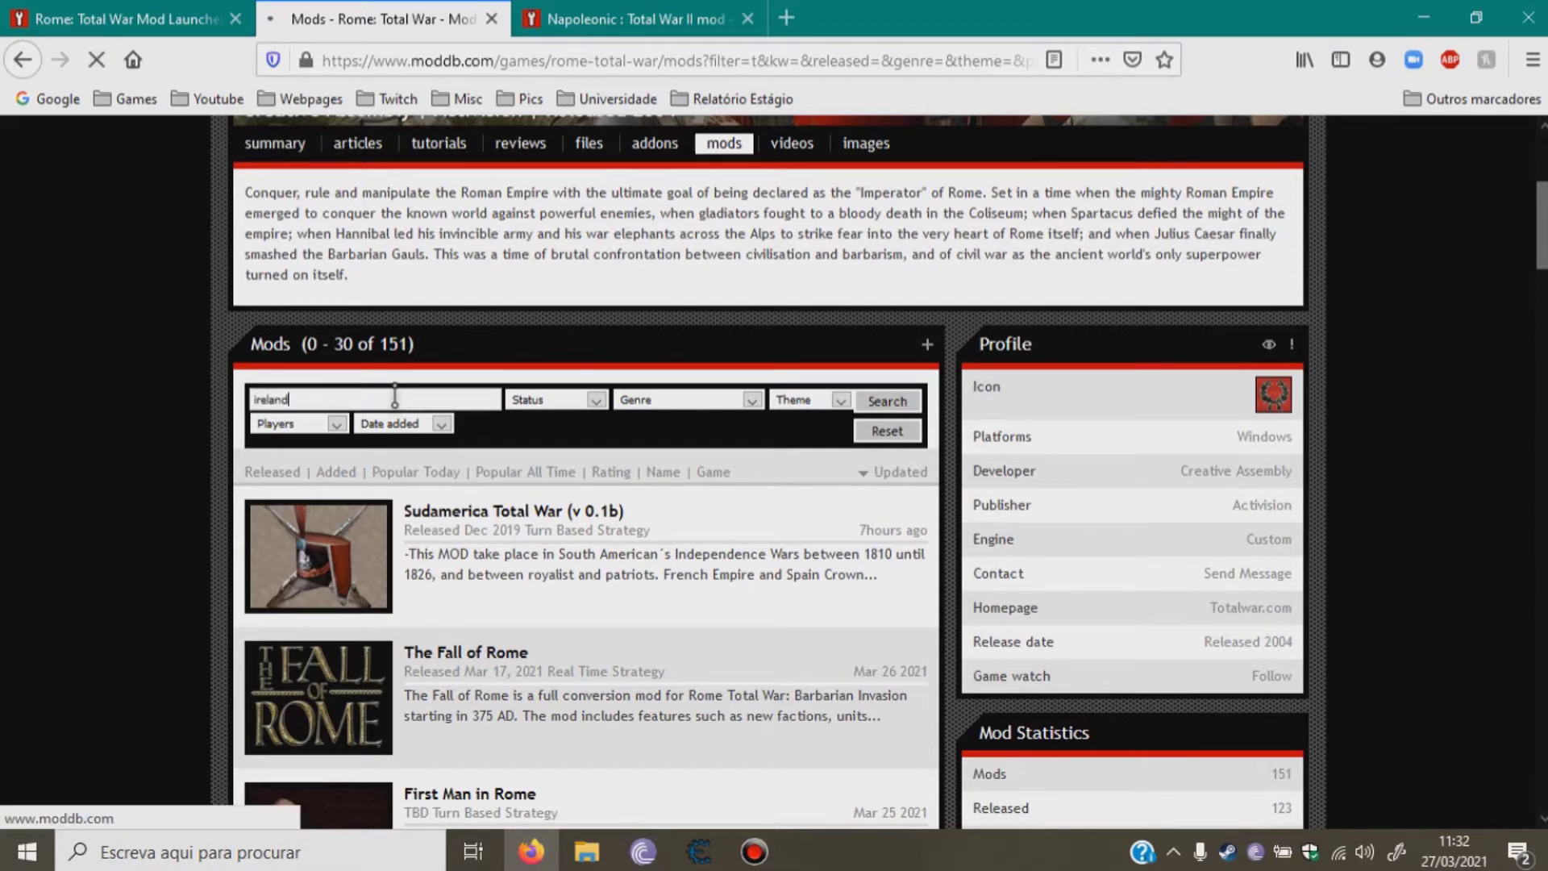
Look over the ireland results, clear the search text, and minimize Firefox.
scroll(452, 473, "down", 3)
scroll(532, 540, "down", 3)
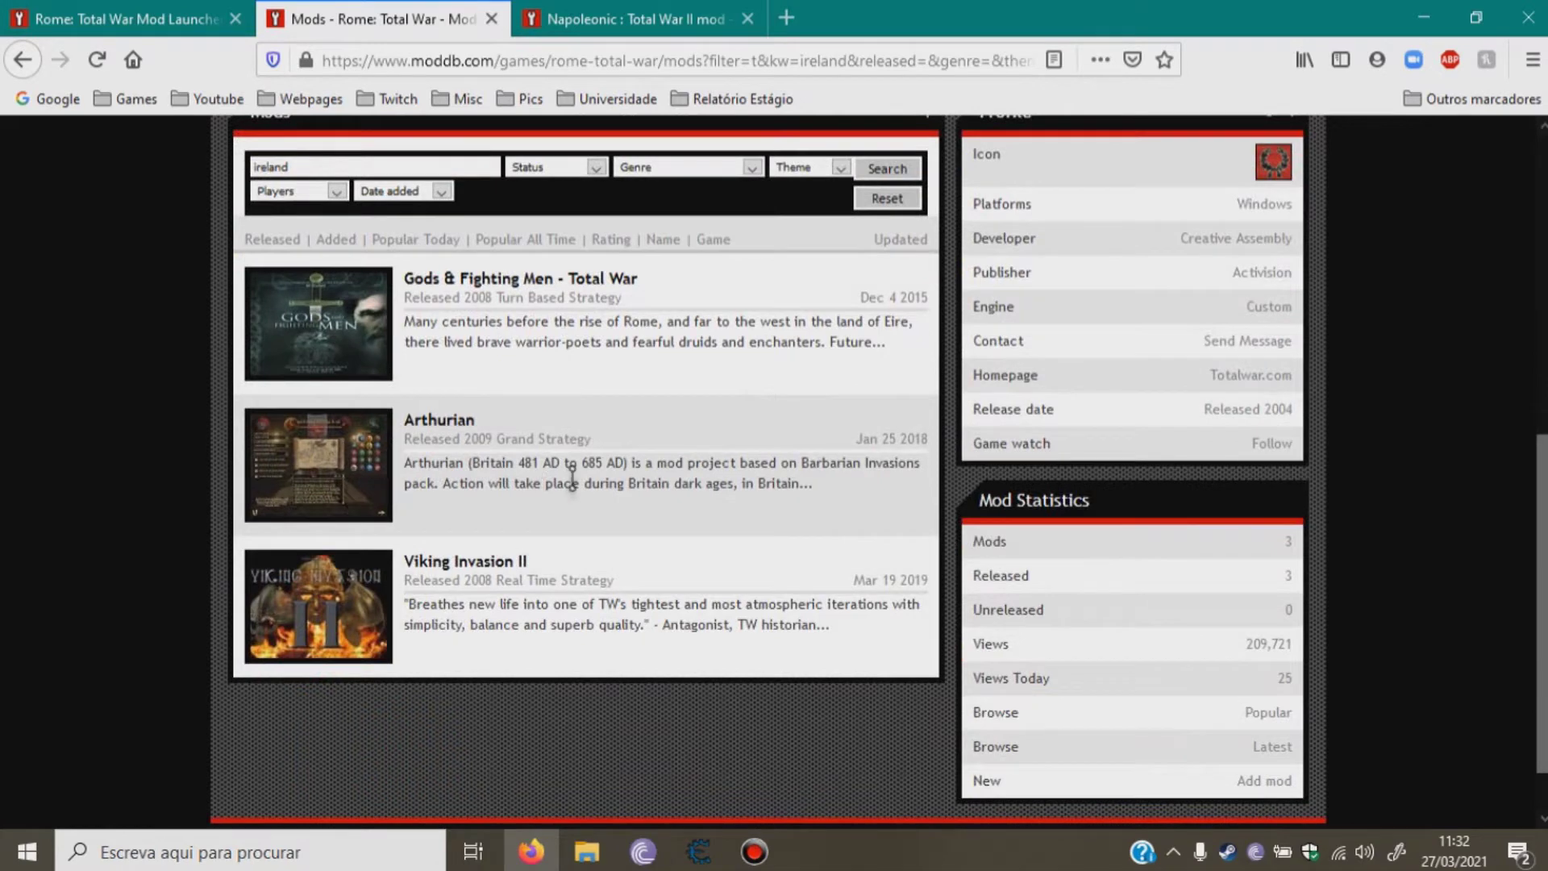
scroll(572, 476, "up", 5)
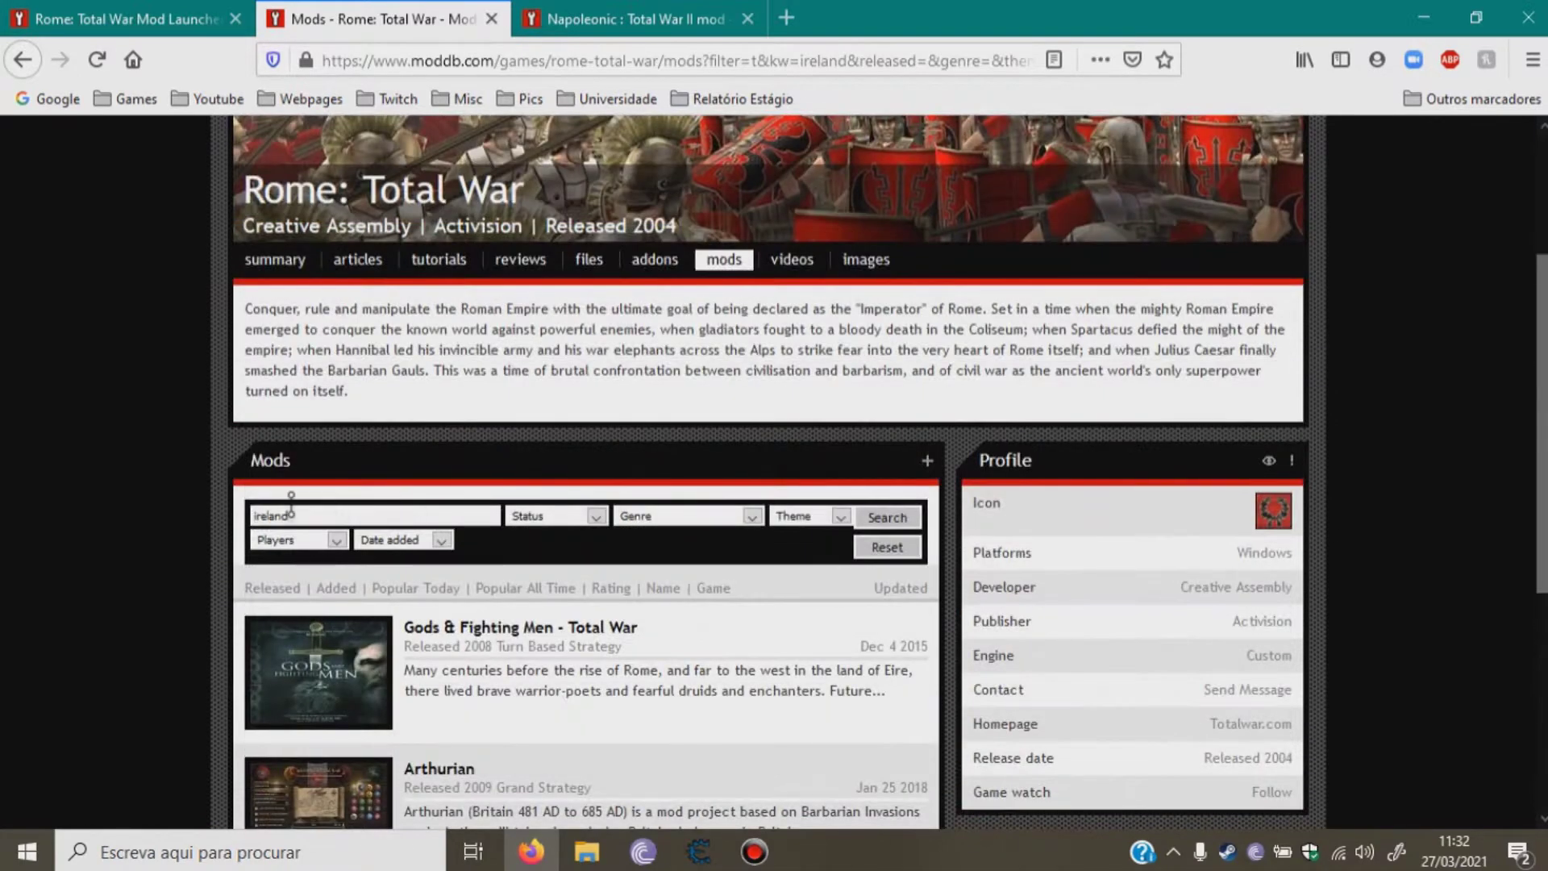
double_click(254, 510)
key("BackSpace")
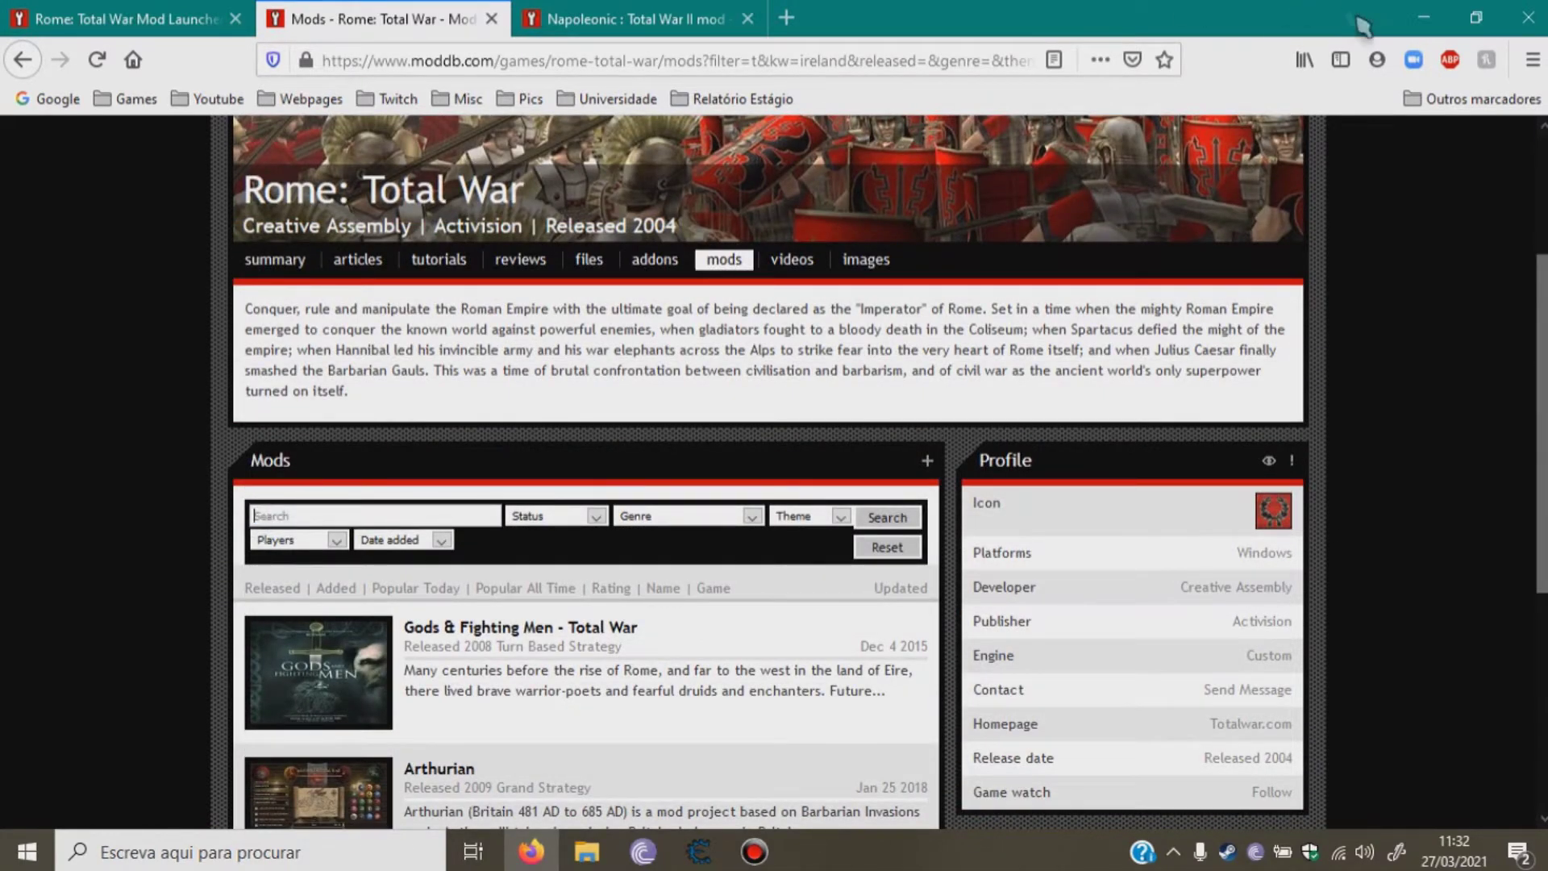
left_click(1407, 23)
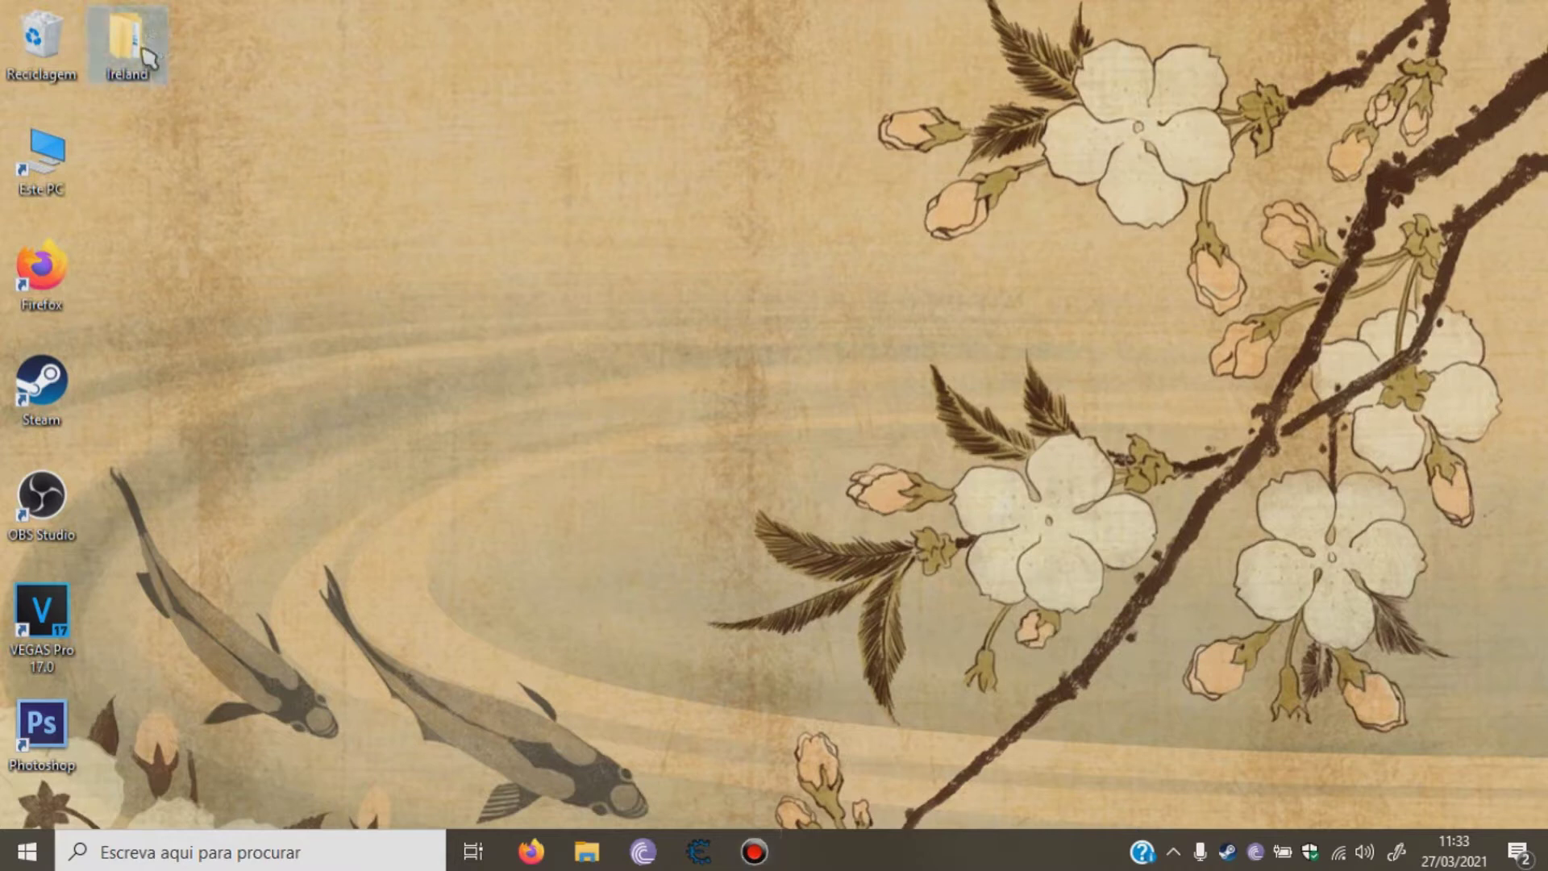
Cut the desktop Ireland folder, paste it into Rome Total War Gold, and minimize Explorer.
mouse_move(143, 66)
right_click(125, 31)
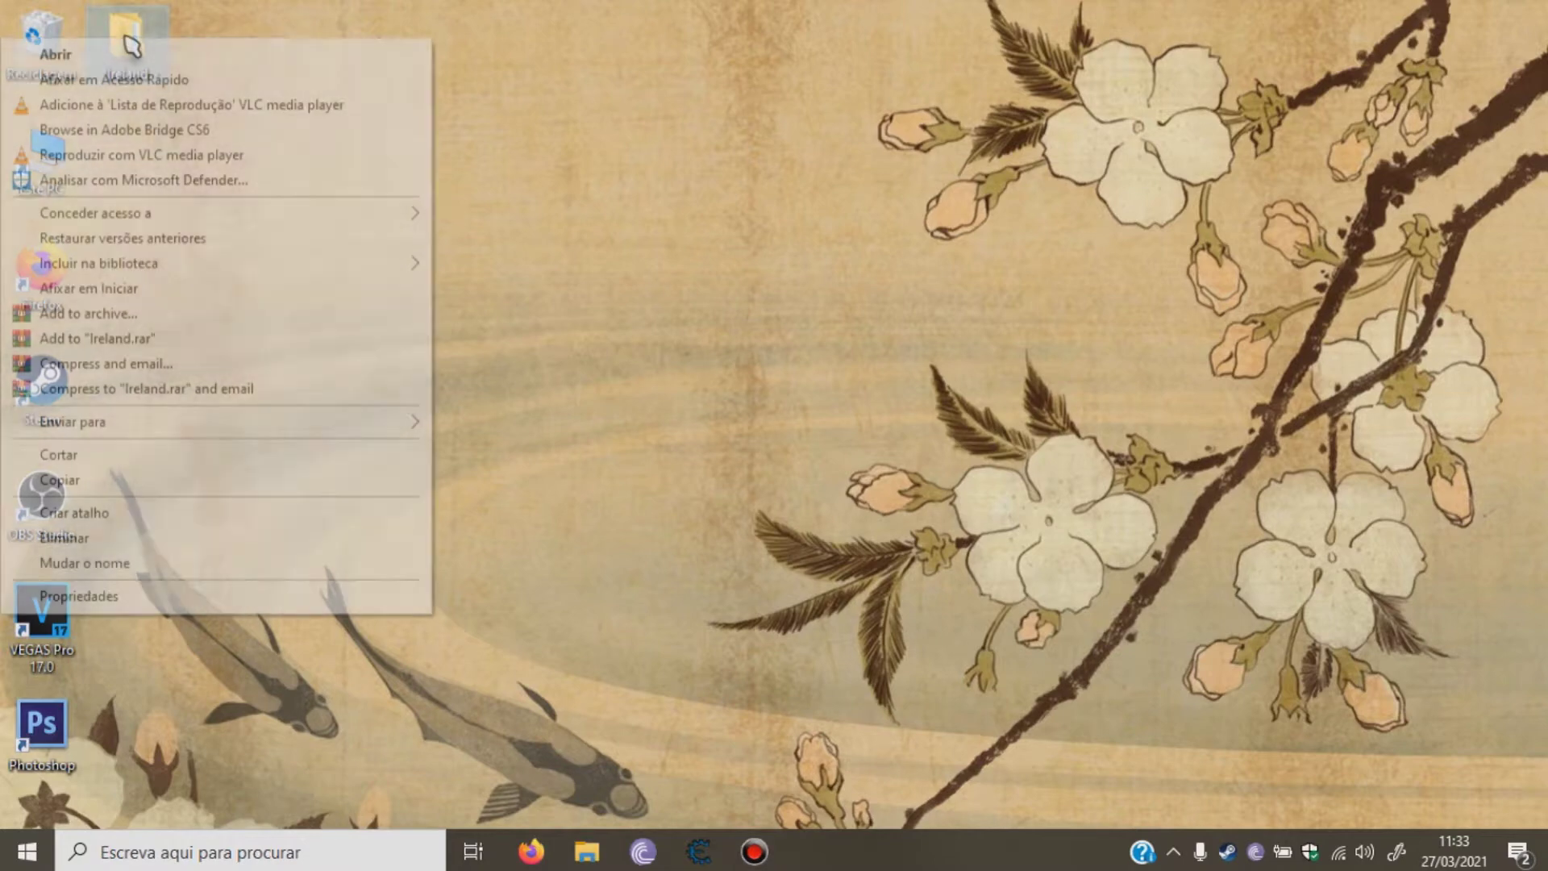
left_click(61, 454)
left_click(29, 851)
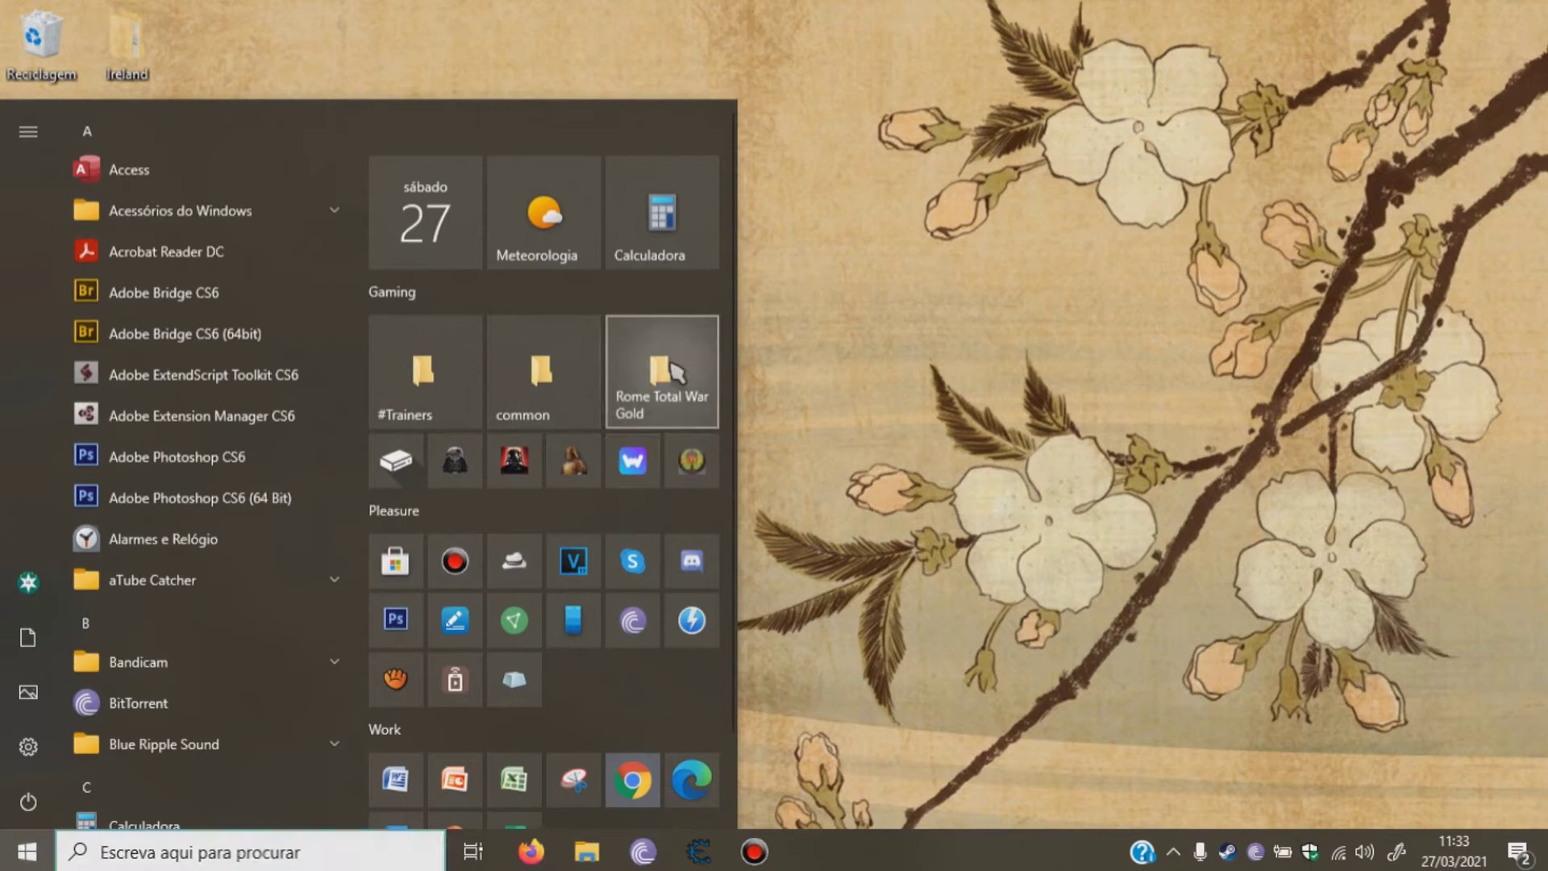
left_click(678, 366)
right_click(276, 399)
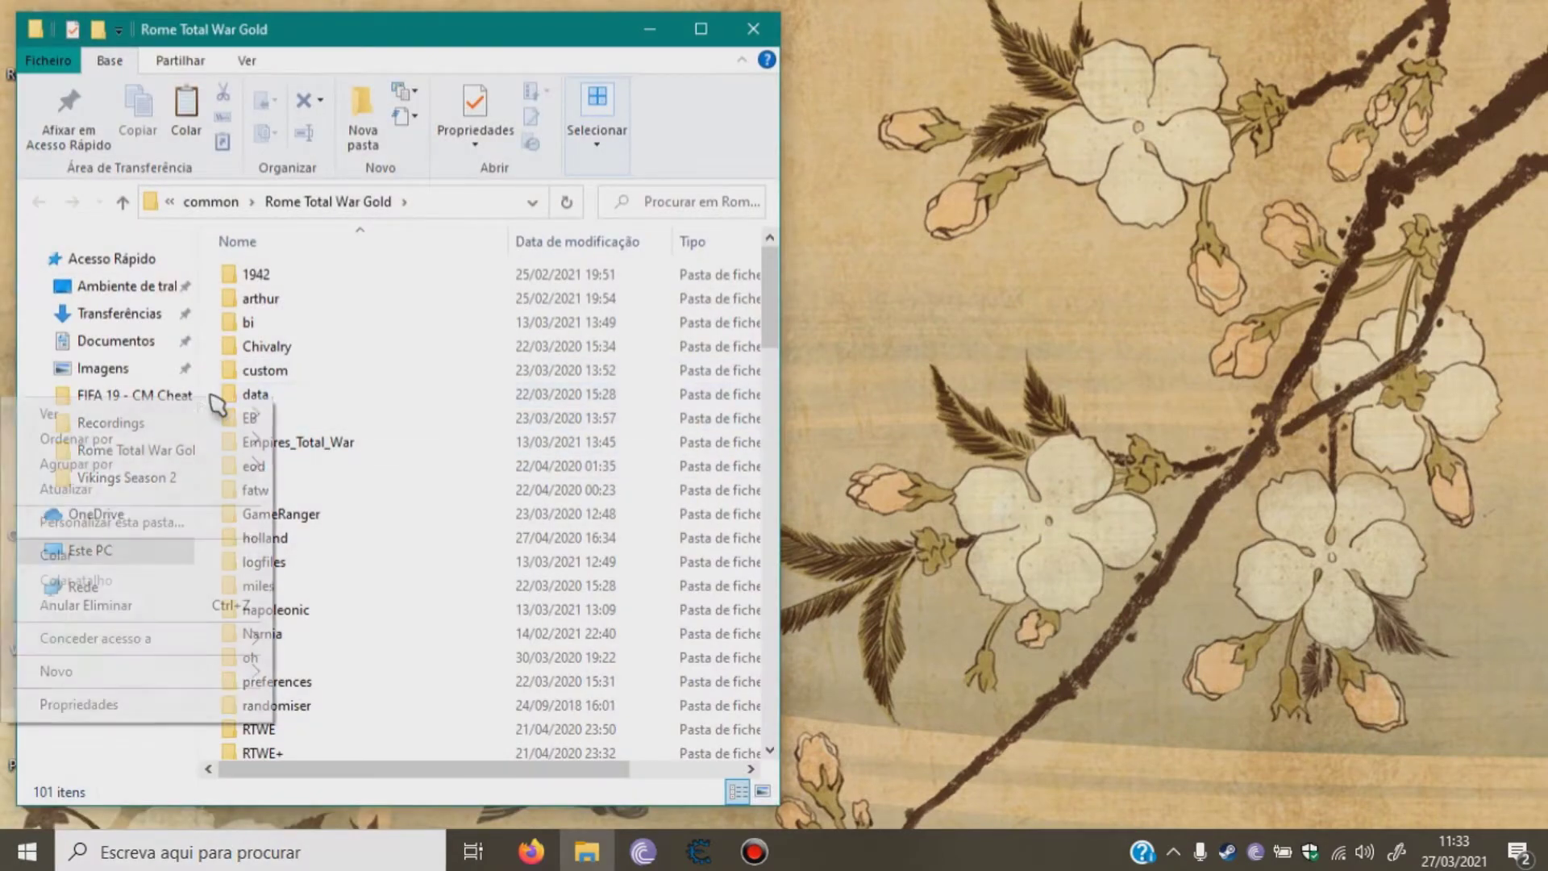
left_click(65, 553)
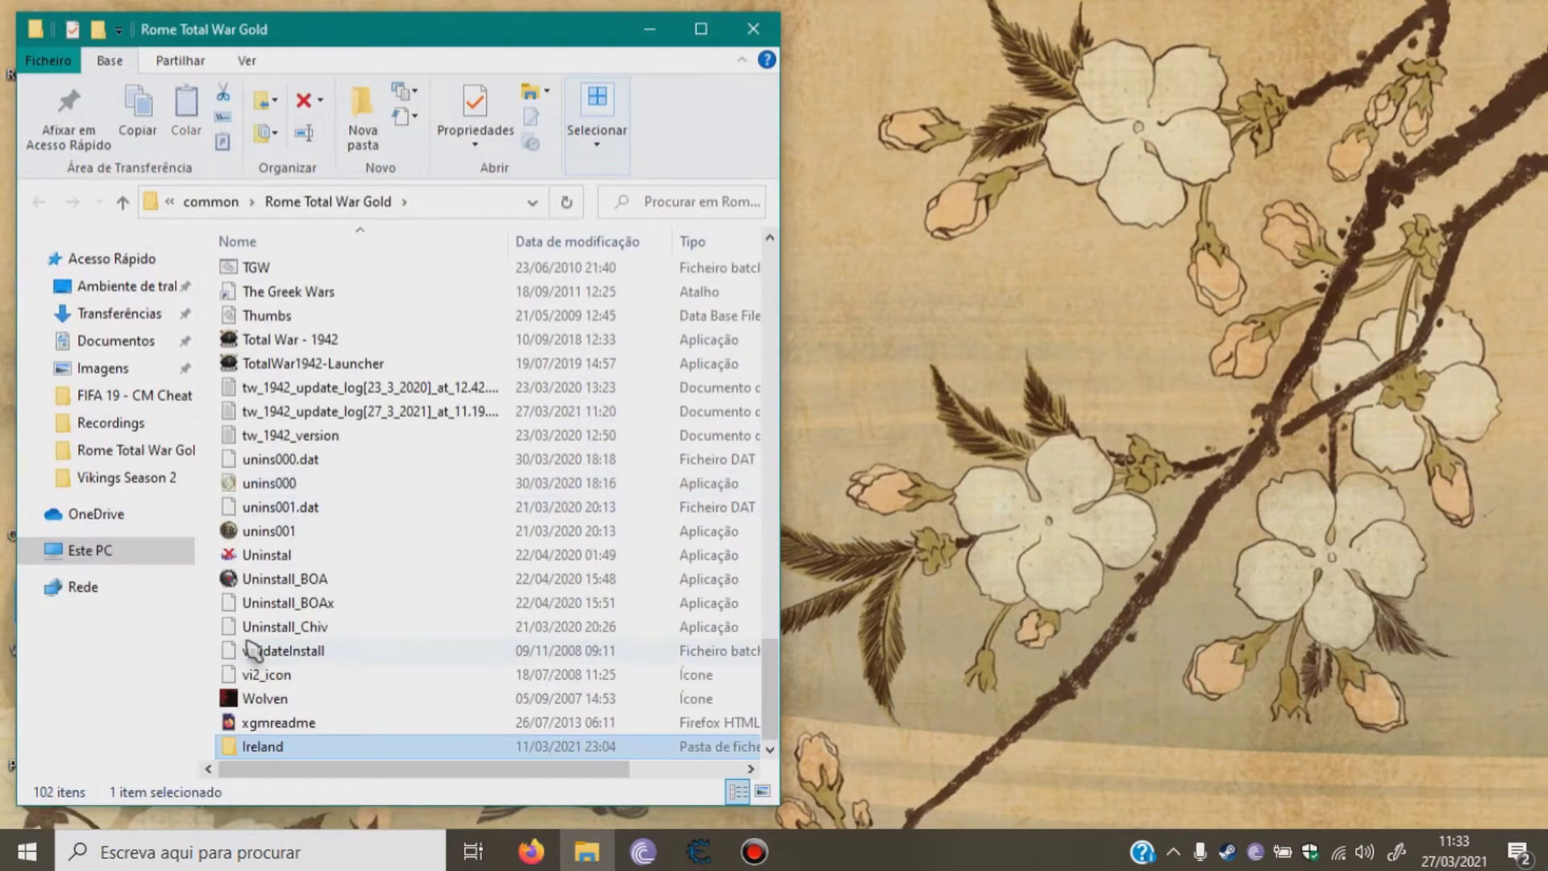
left_click(663, 36)
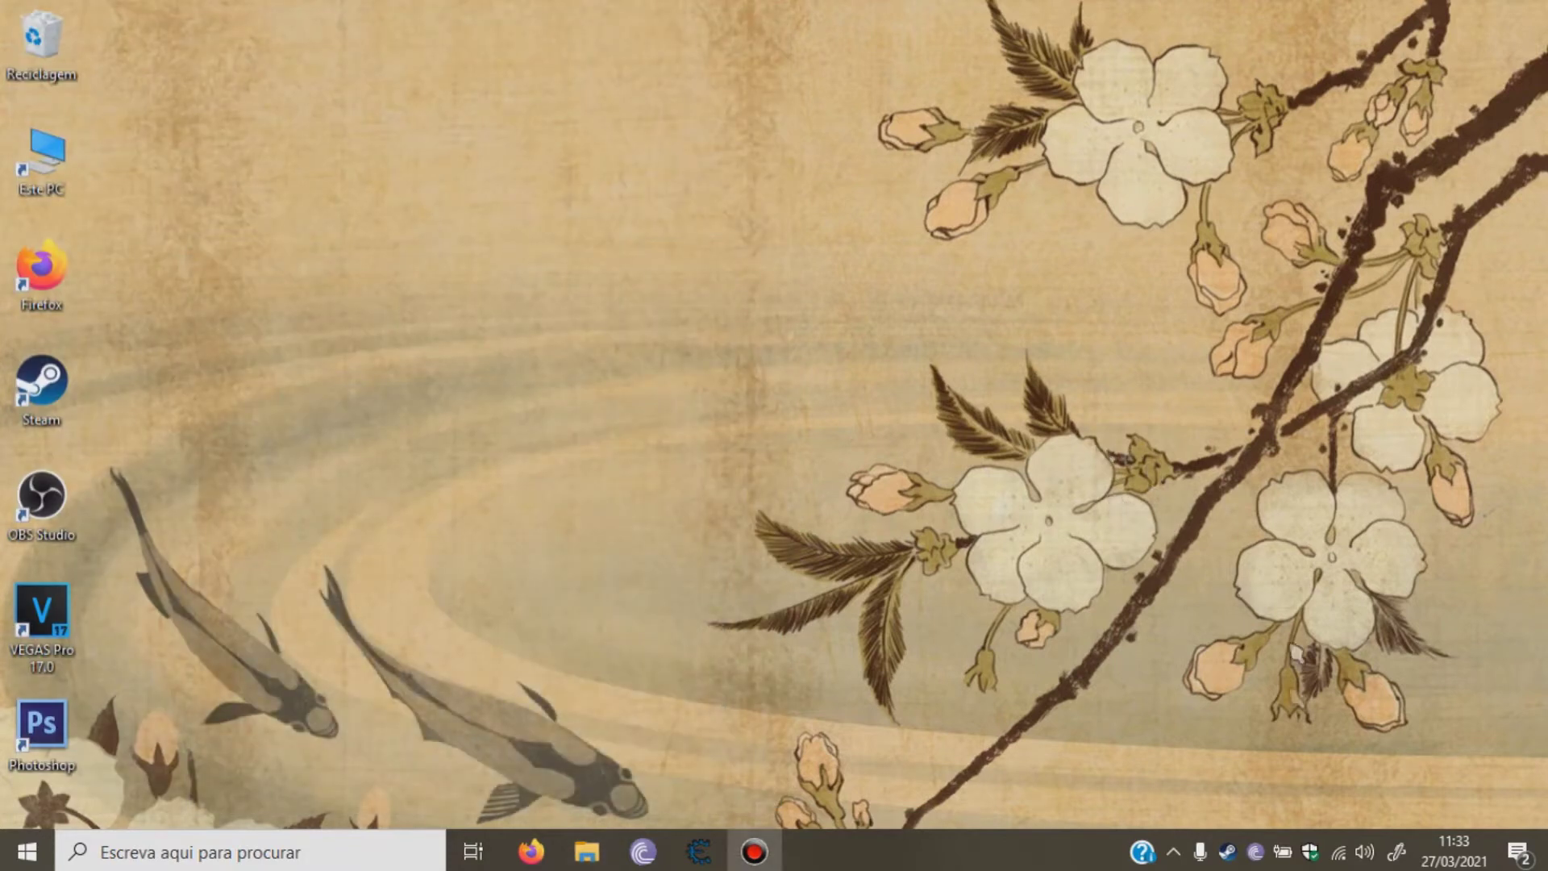
Open the Steam library's properties for Rome: Total War.
right_click(1227, 853)
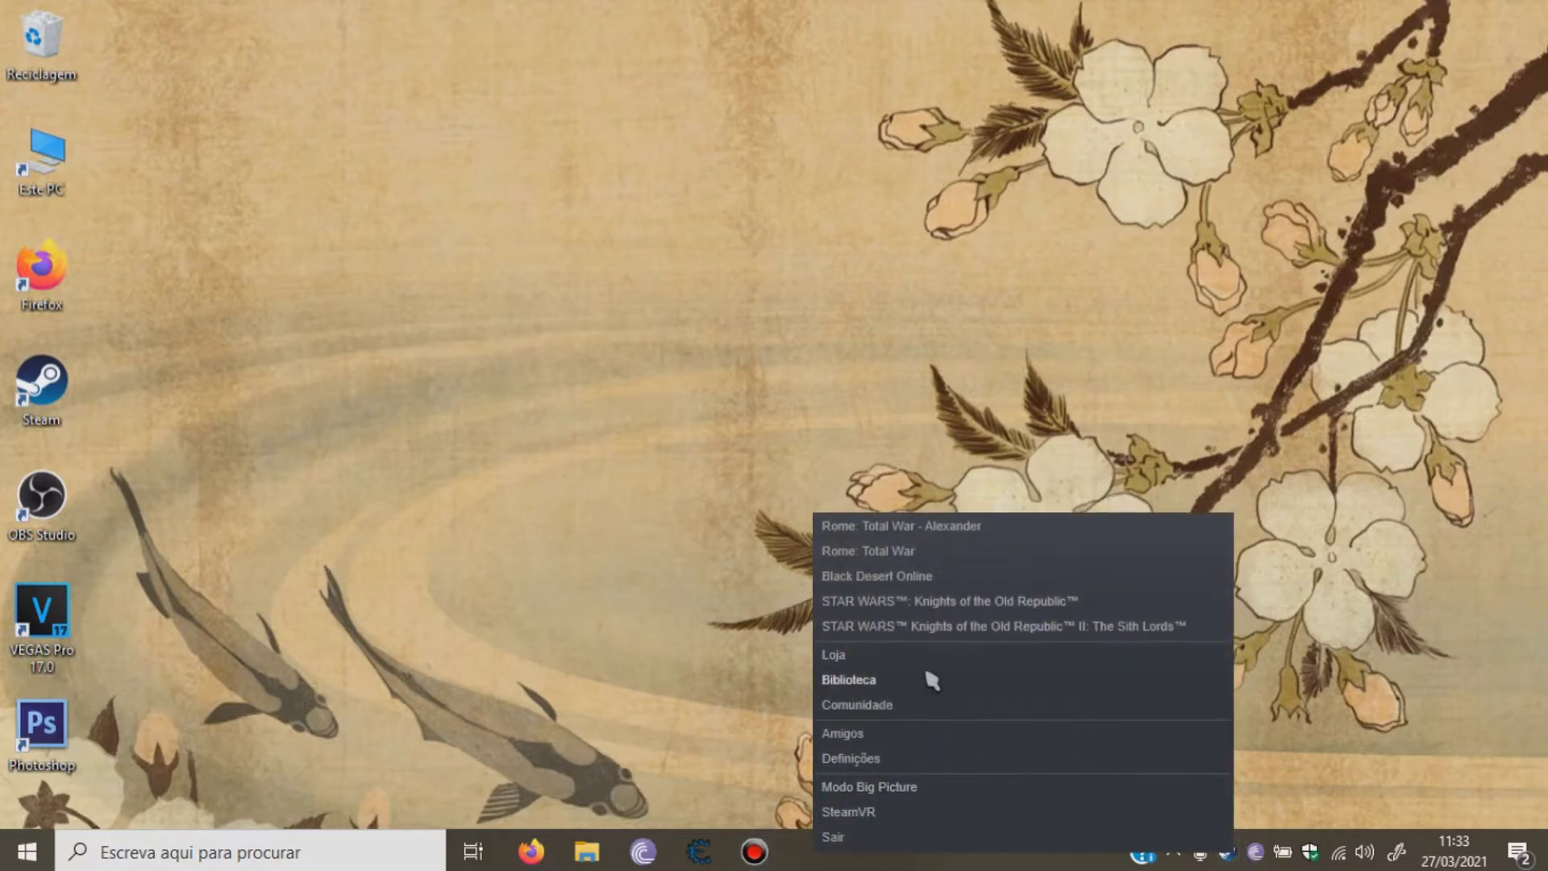
left_click(929, 678)
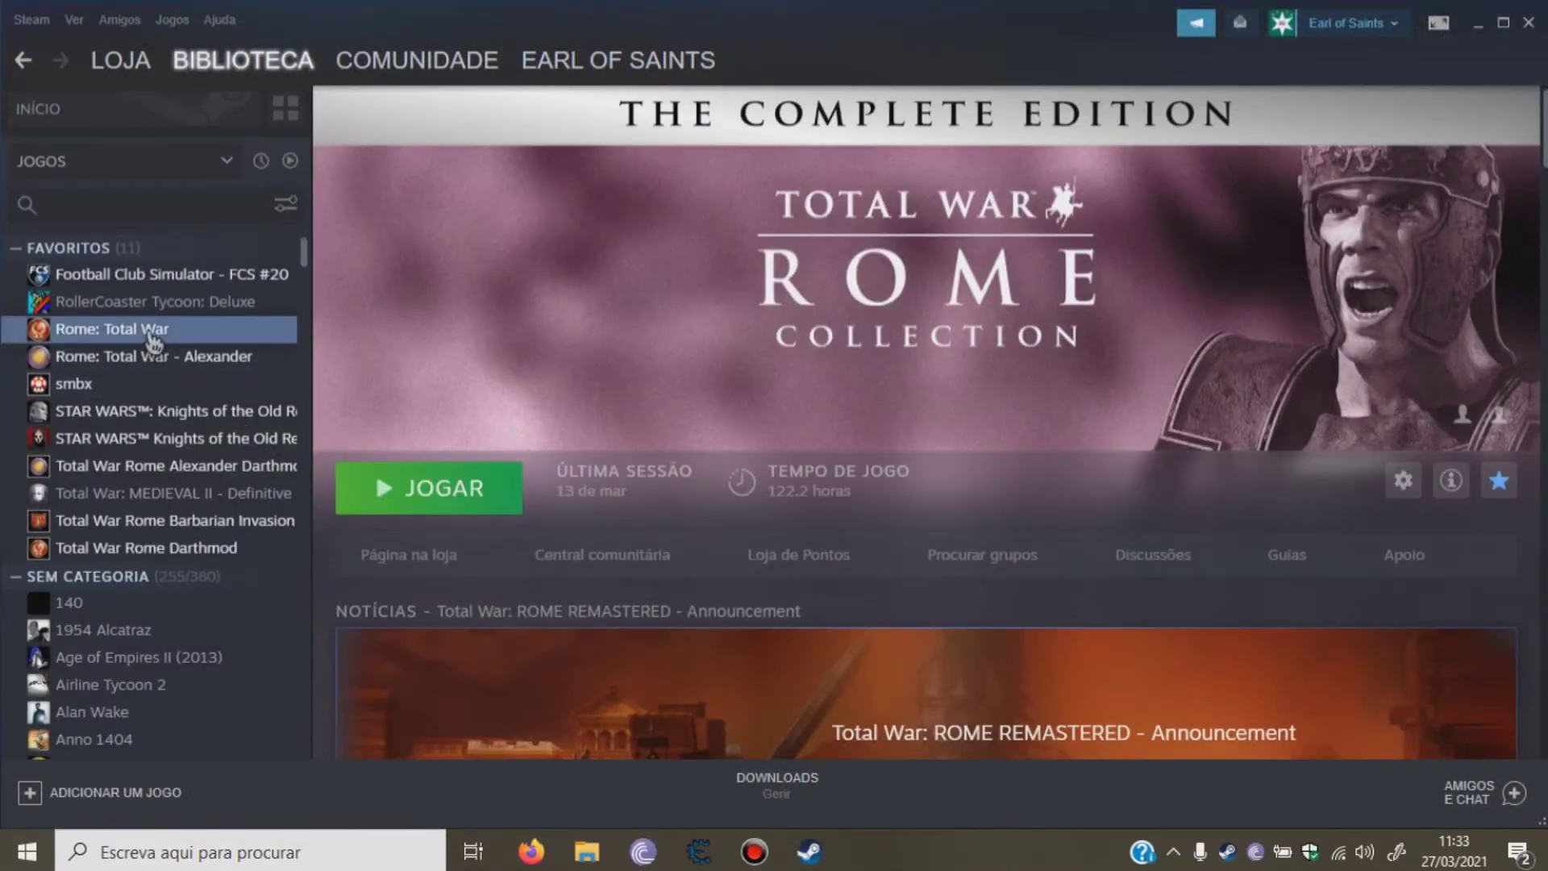
right_click(128, 333)
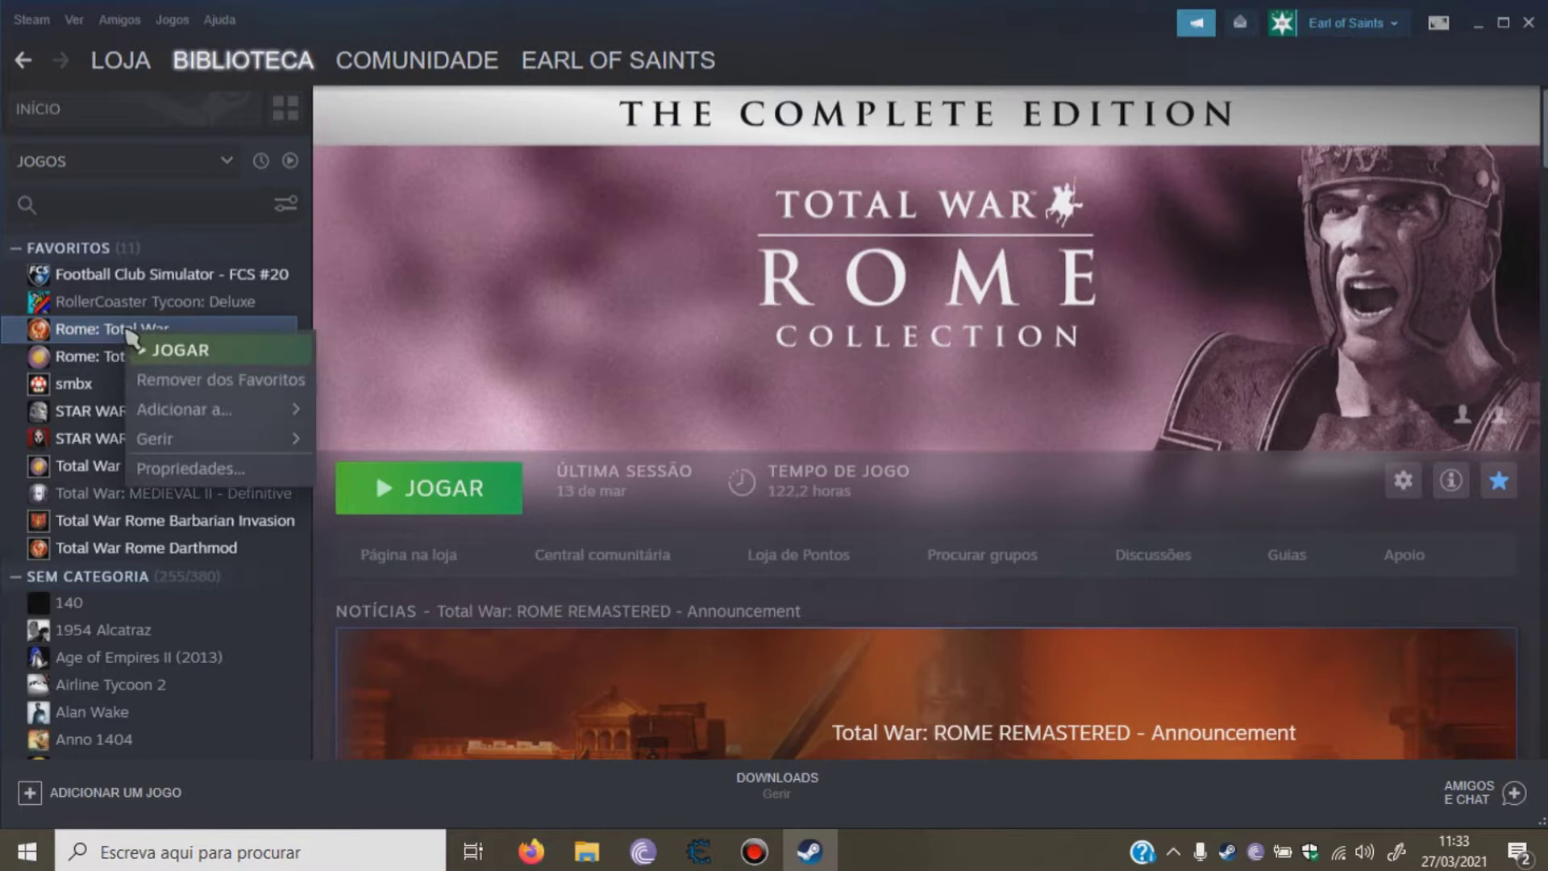
left_click(190, 469)
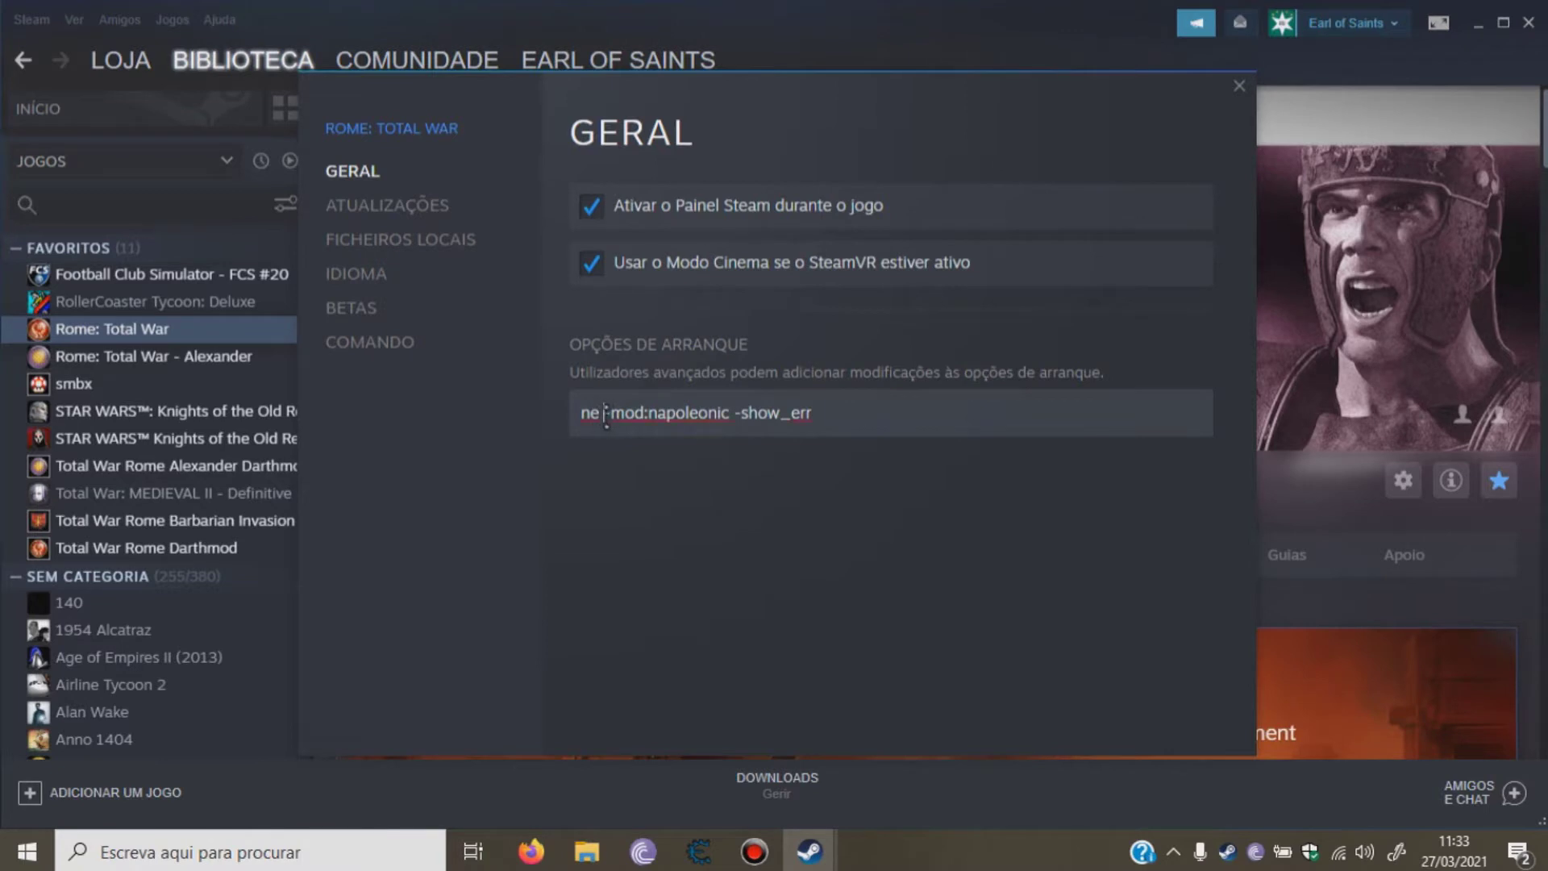
Change the launch option mod from napoleonic to ireland, keeping -show_err.
left_click_drag(606, 415, 612, 415)
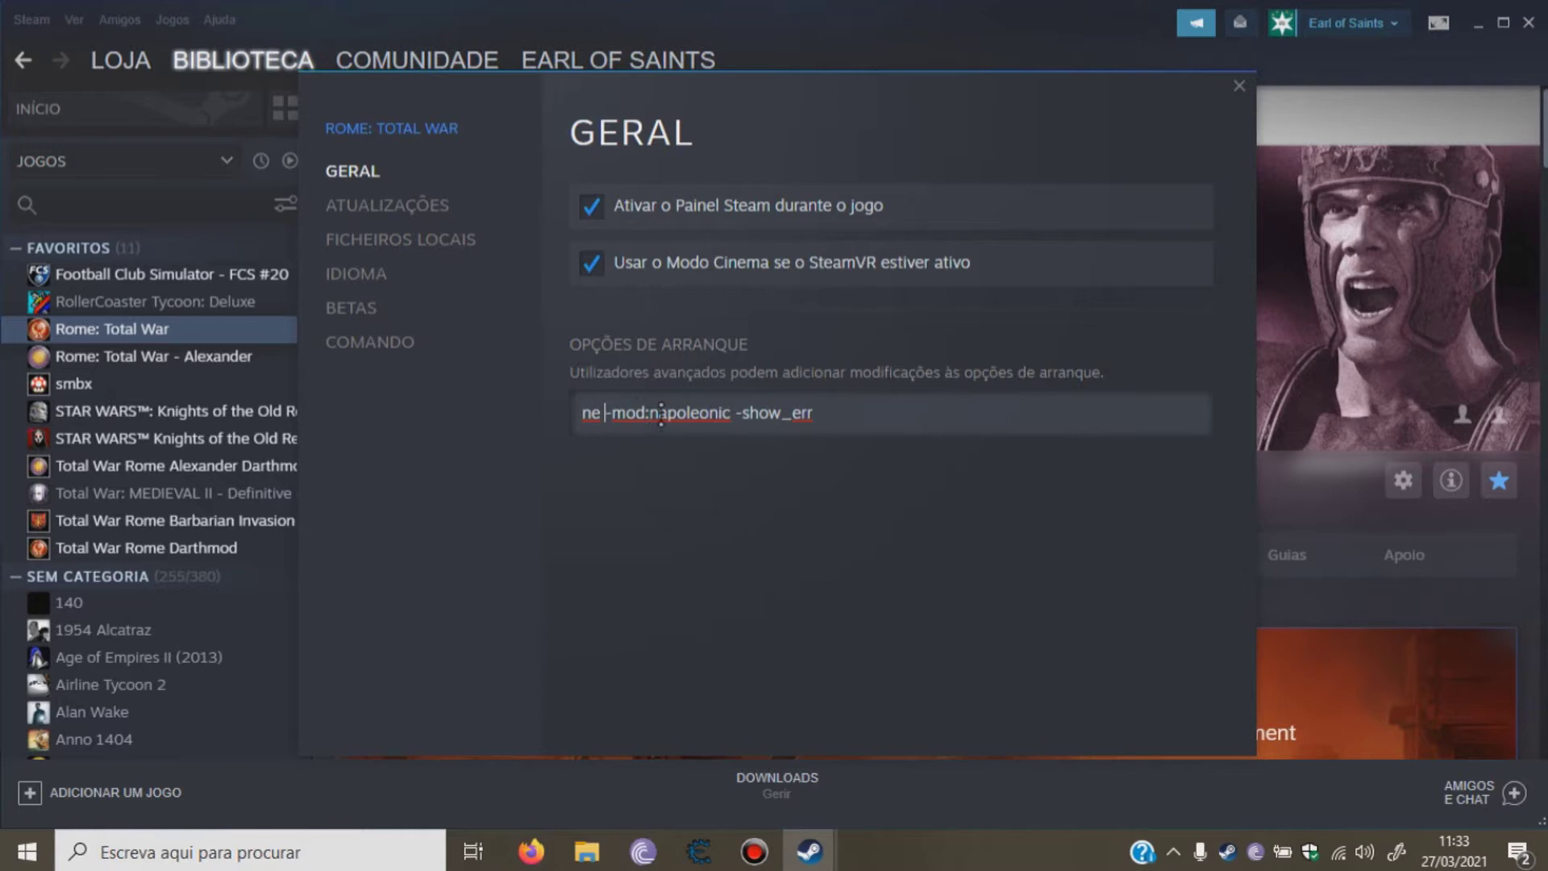
left_click_drag(652, 415, 726, 413)
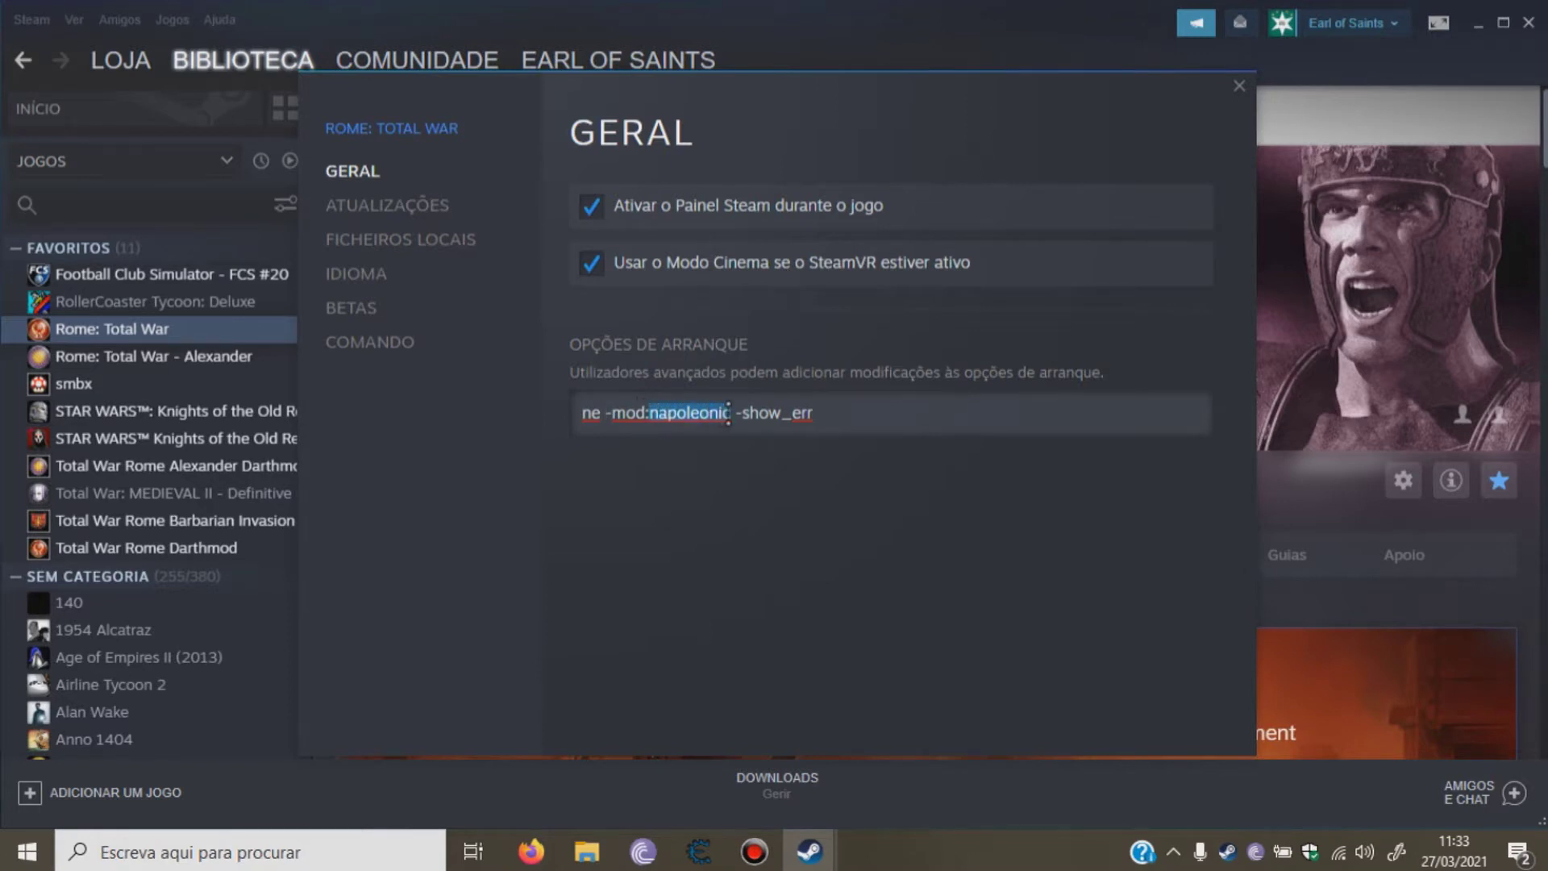
type("ireland")
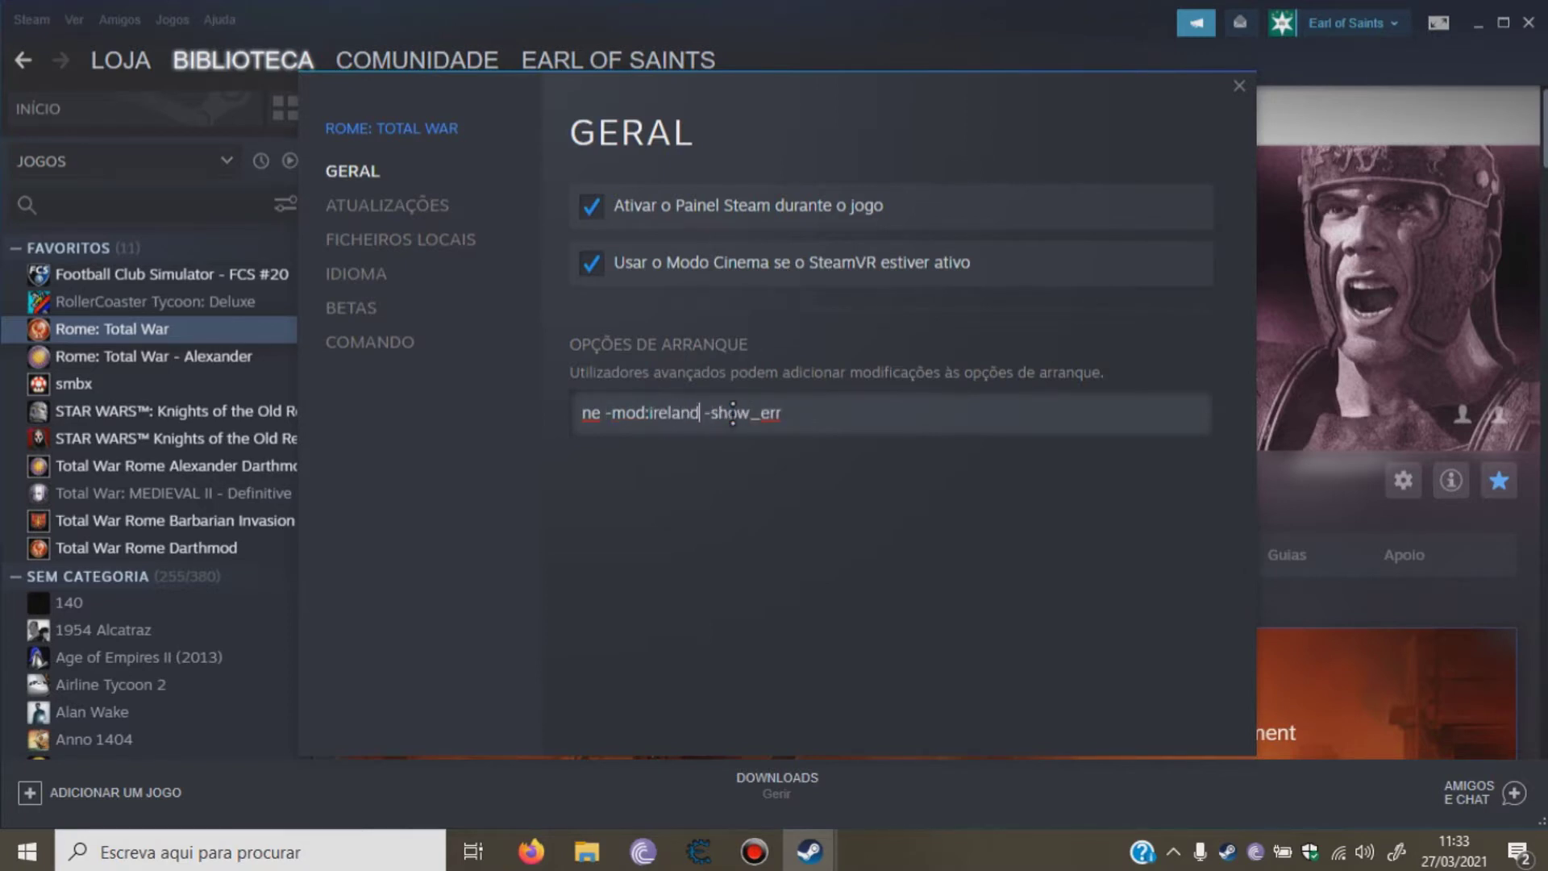
left_click_drag(710, 415, 765, 414)
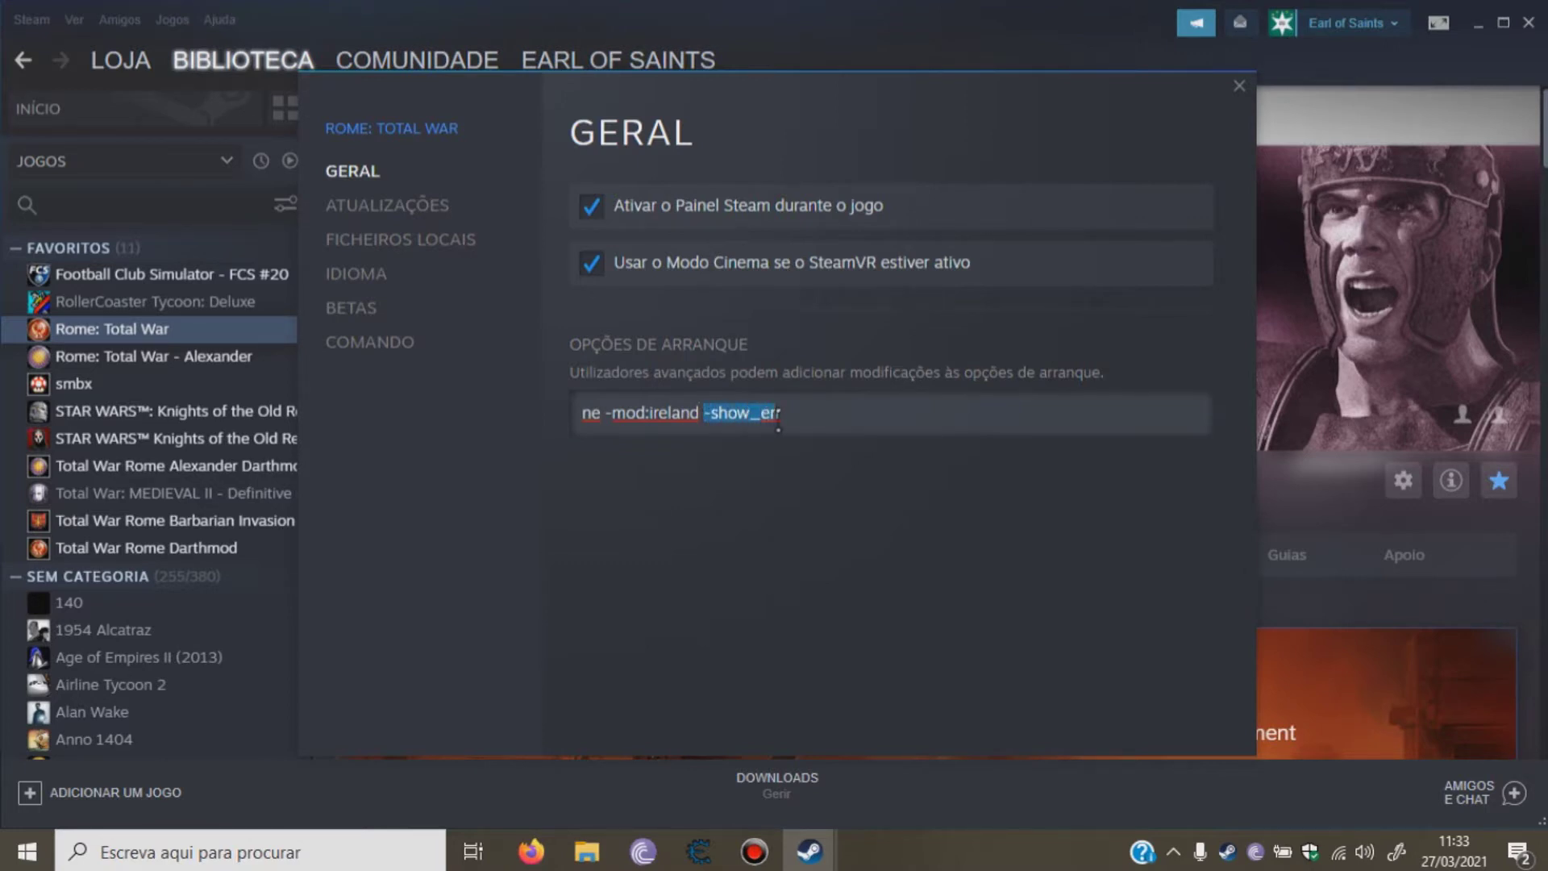
left_click(802, 418)
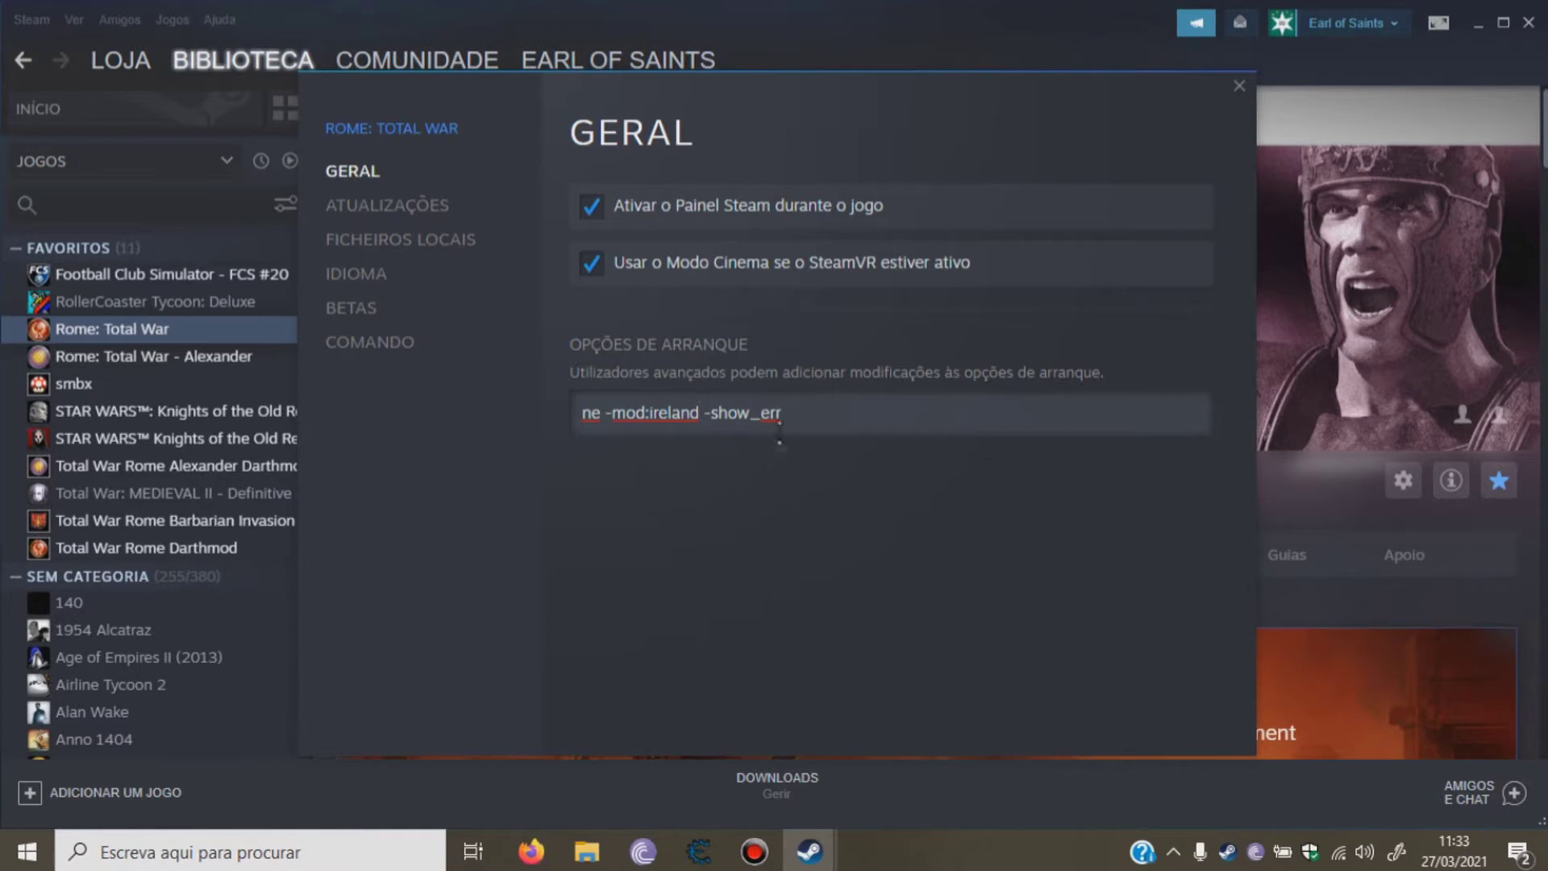
left_click_drag(706, 415, 736, 412)
left_click(705, 409)
Restore the Rome Total War Gold folder and scroll up until #Play mods Steam shows.
left_click(602, 861)
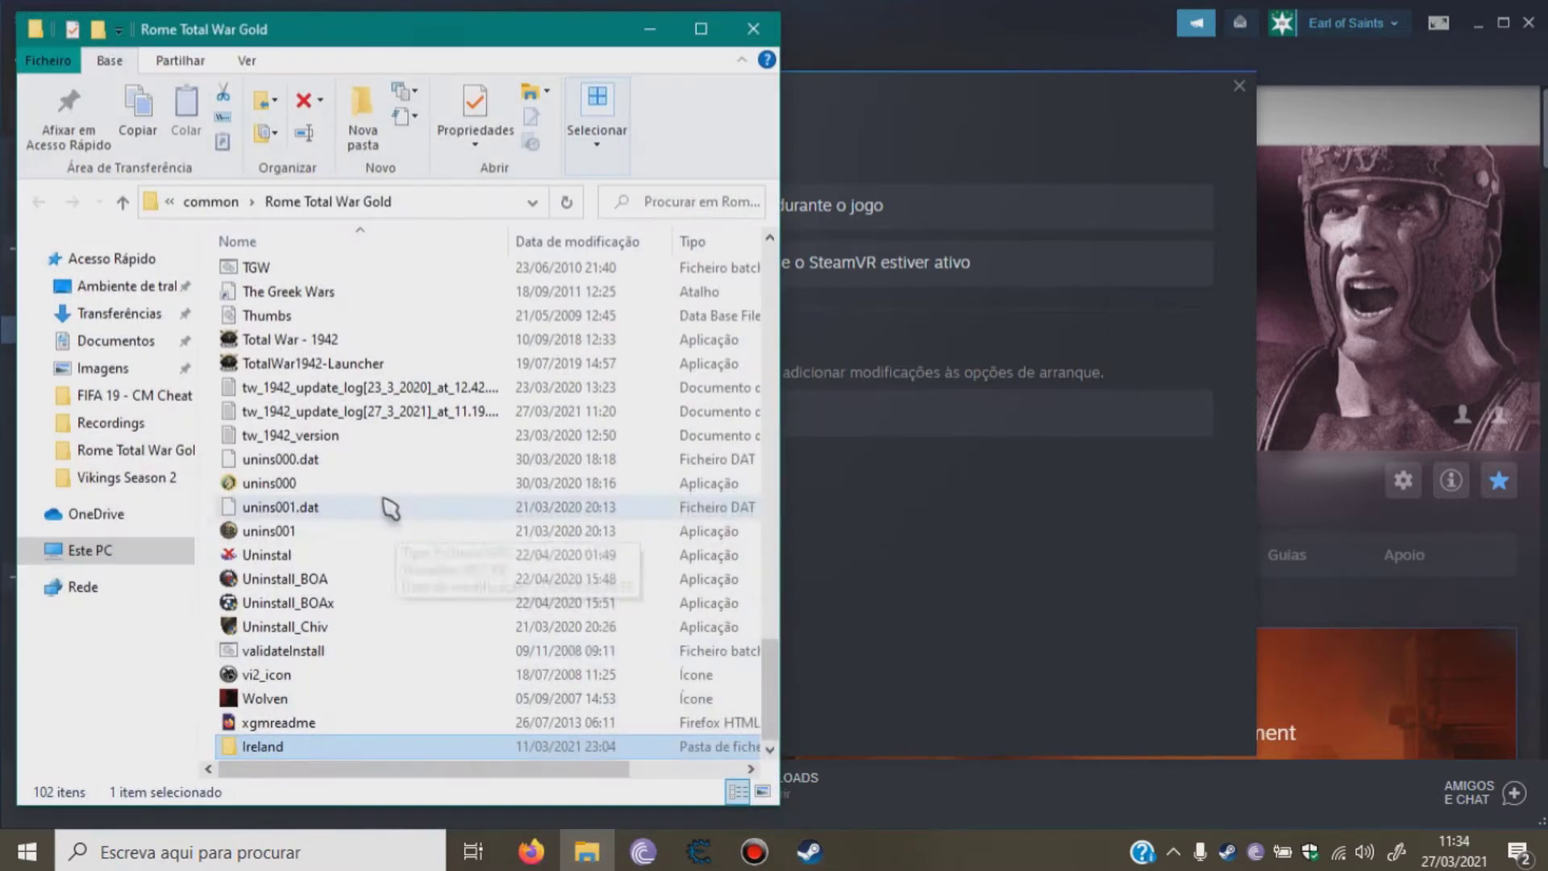
left_click(290, 746)
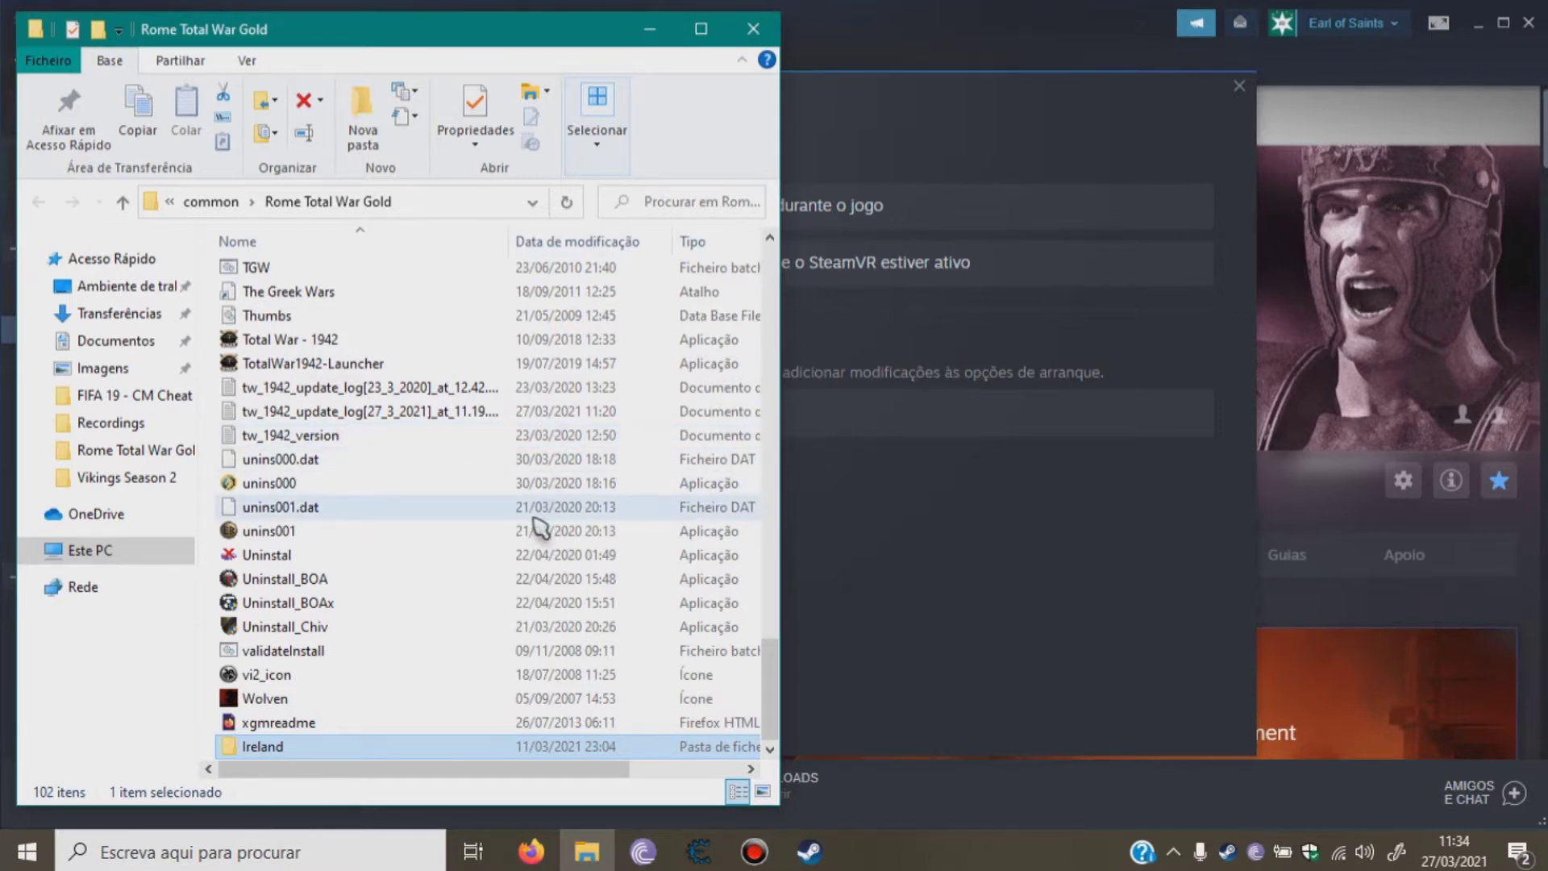
scroll(538, 528, "up", 1)
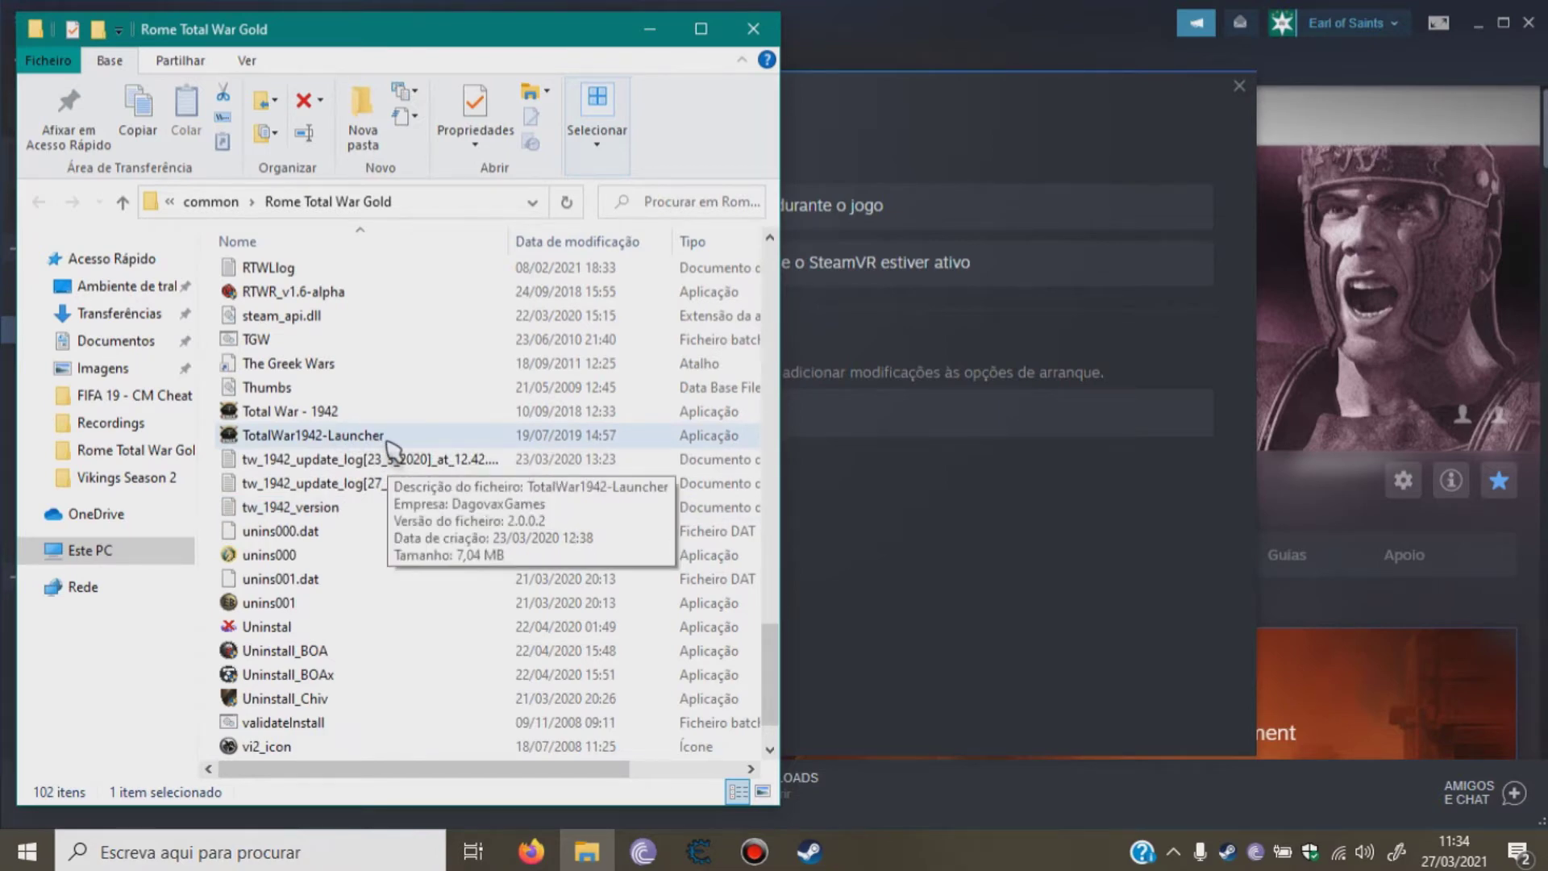
scroll(390, 449, "up", 6)
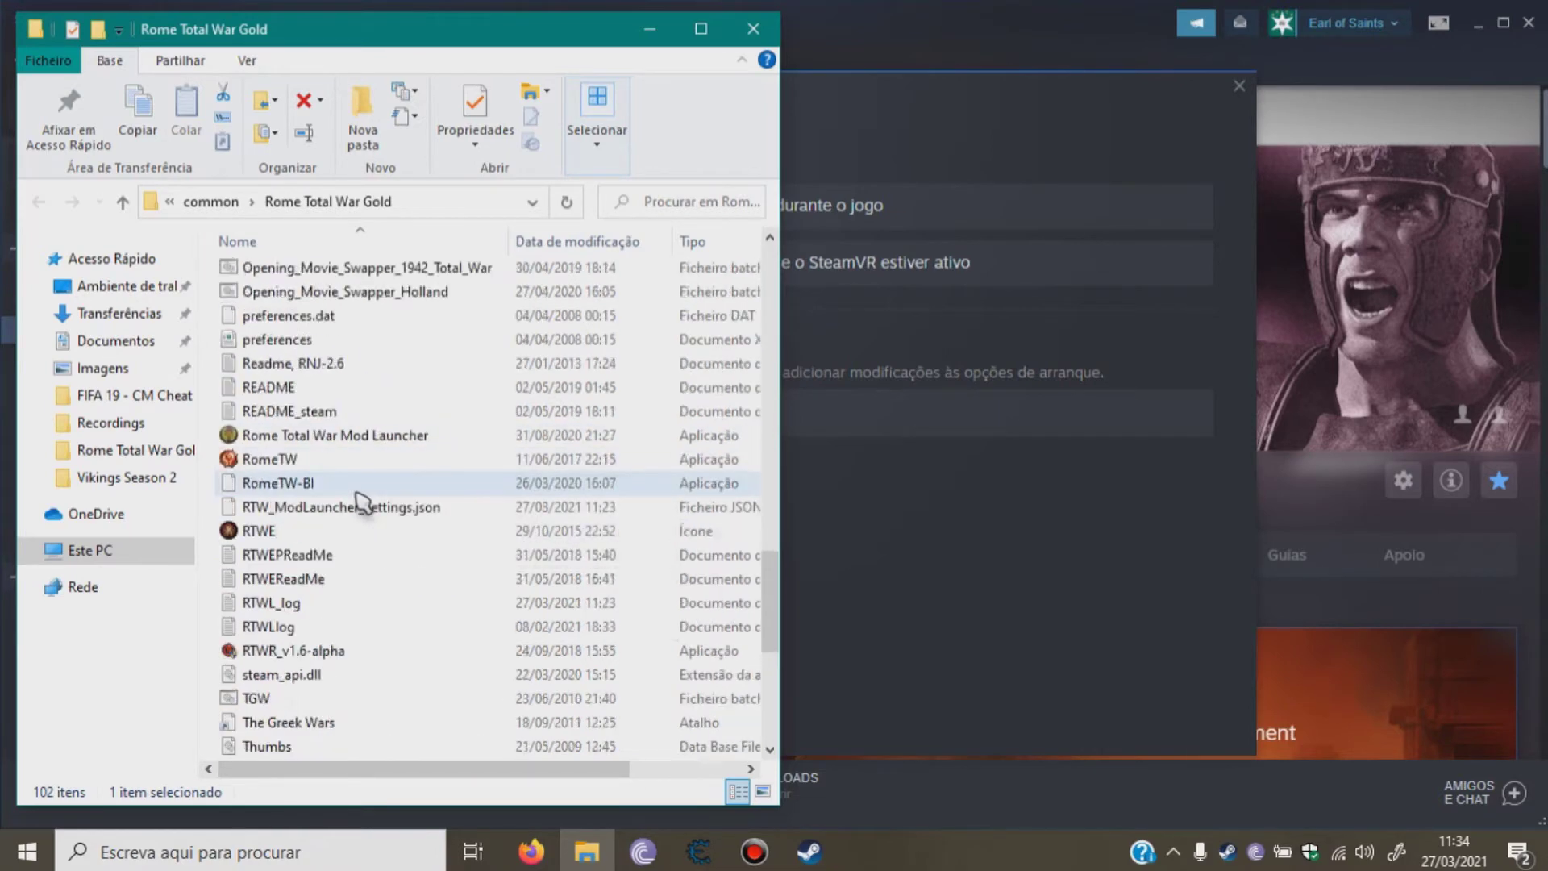
scroll(401, 519, "up", 1)
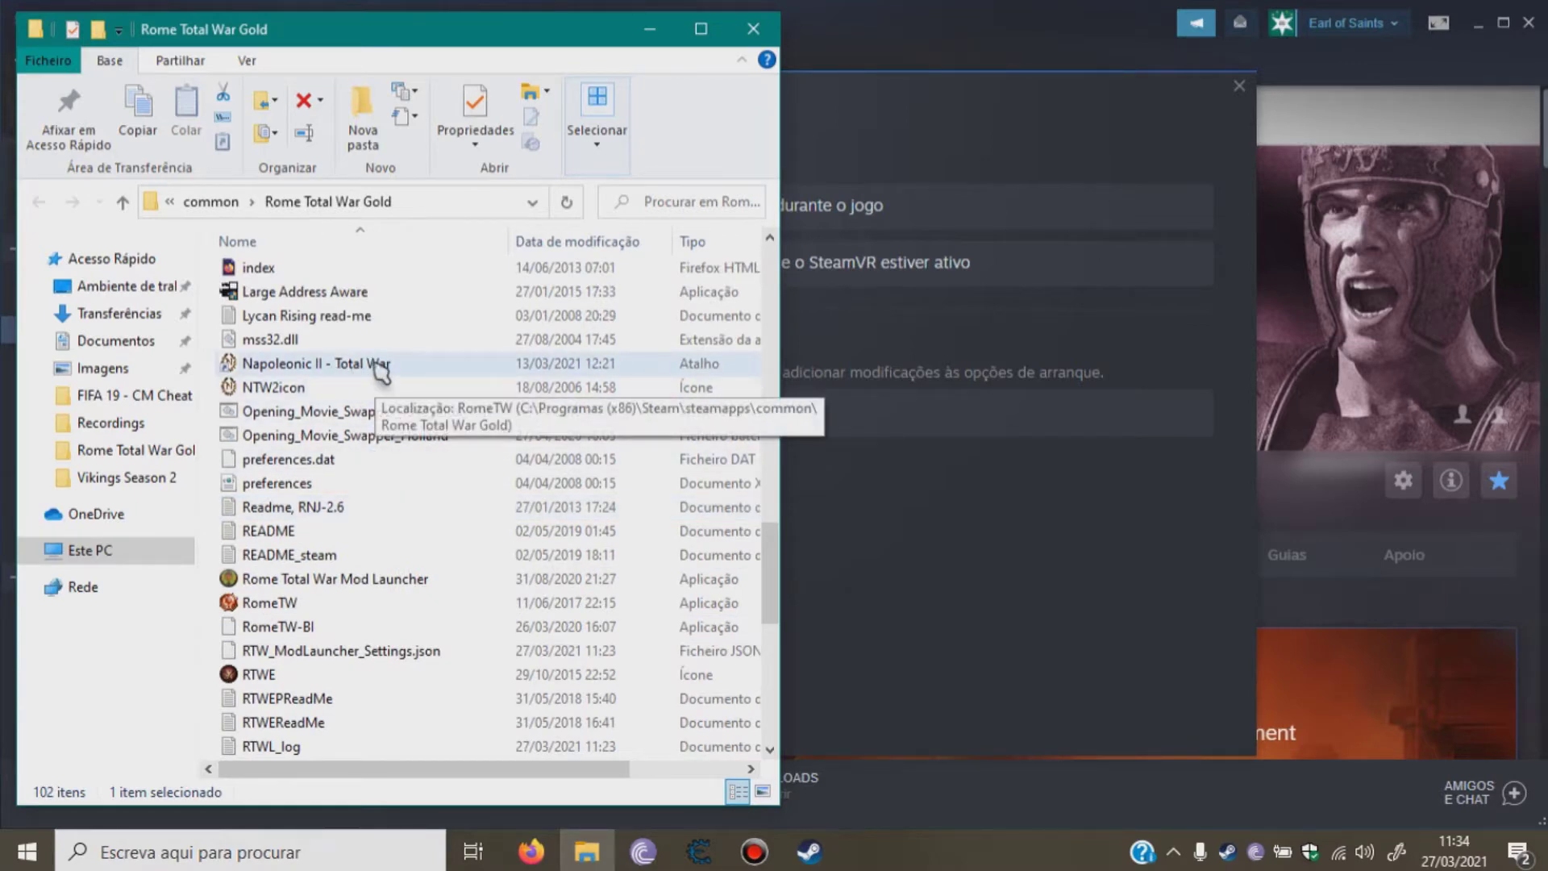
scroll(382, 371, "up", 4)
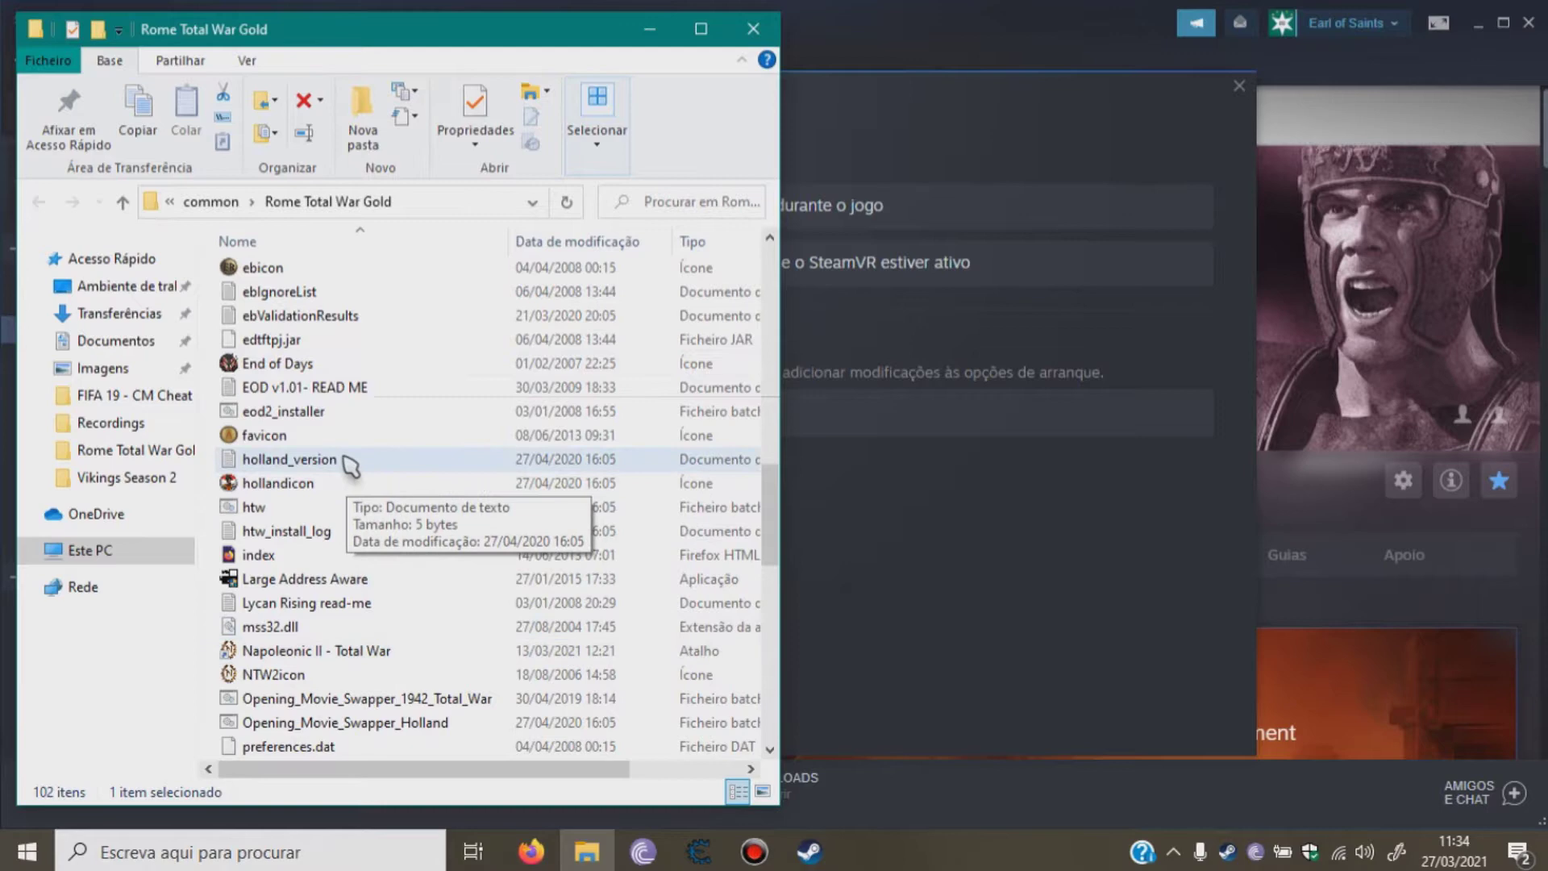
scroll(472, 522, "up", 3)
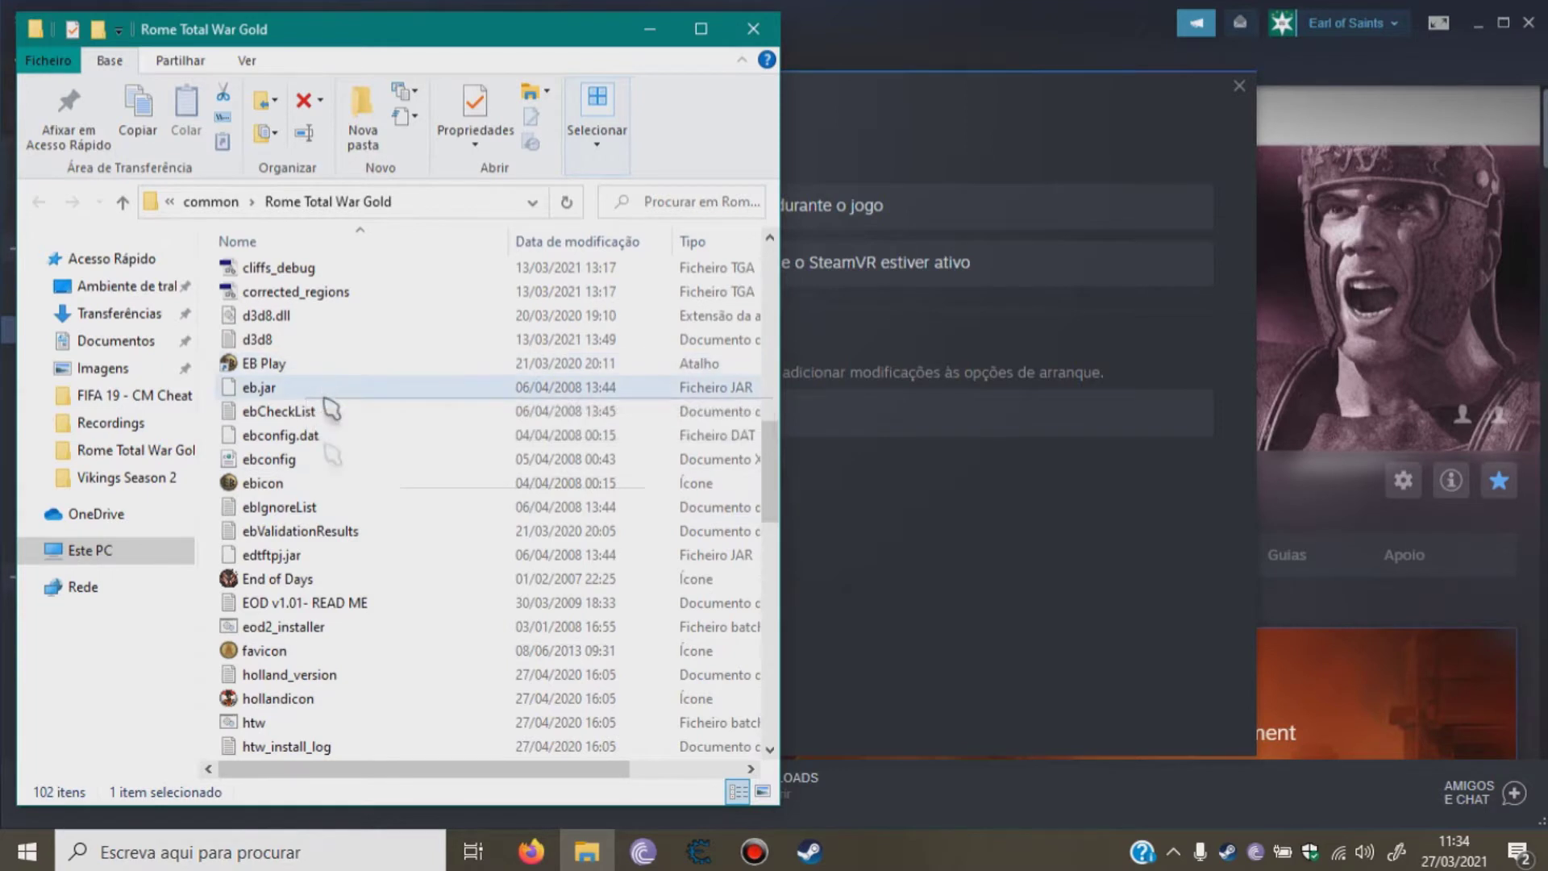
scroll(327, 407, "up", 2)
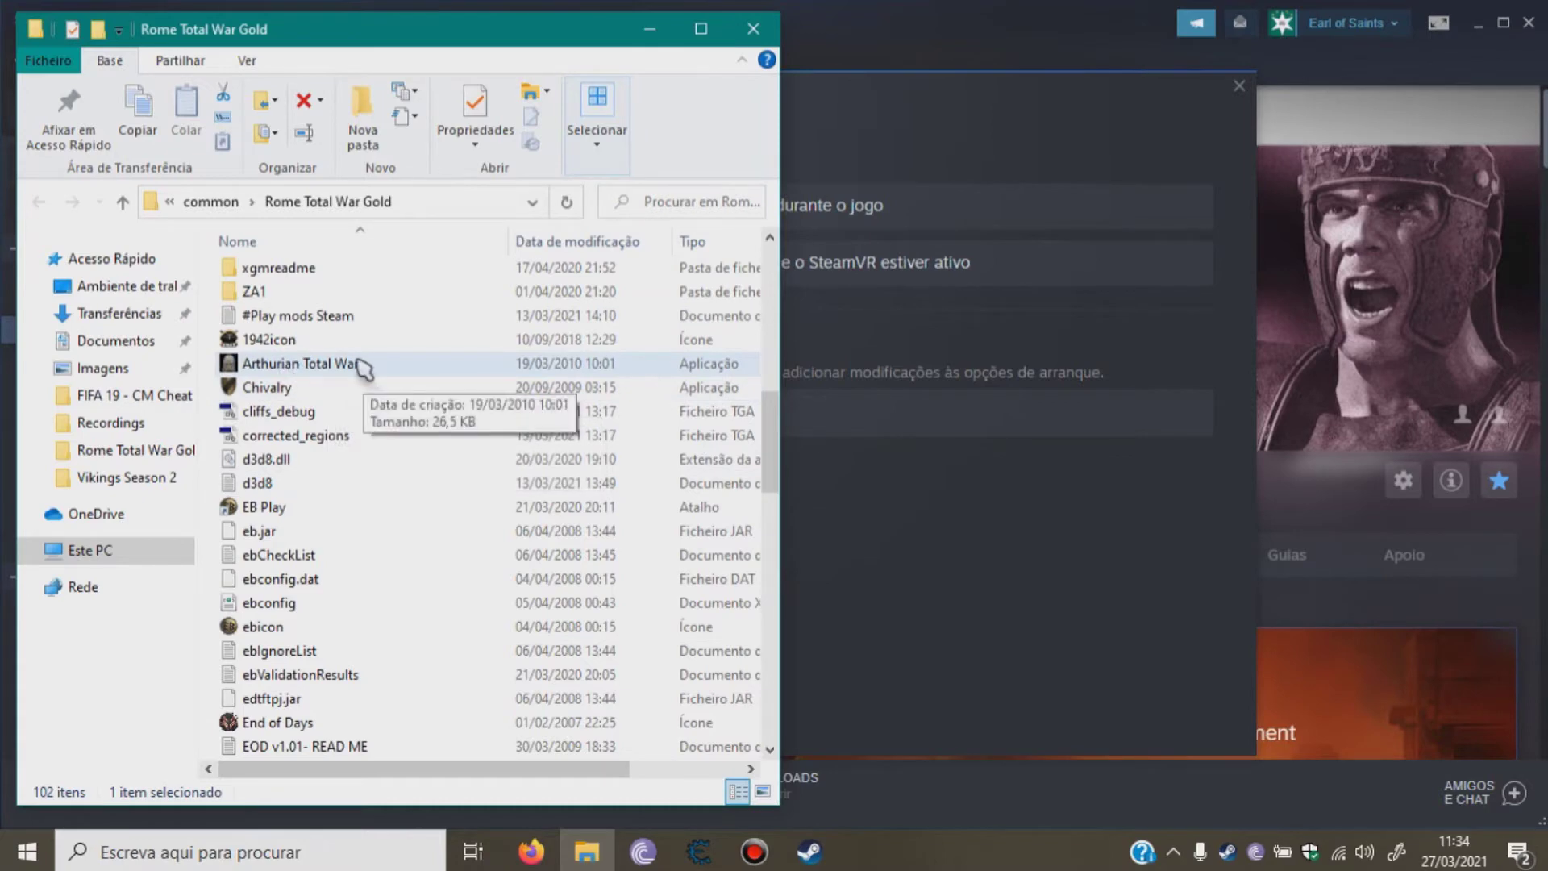
Open the #Play mods Steam notes and highlight the Ireland and Tier 5 Barbarians entries.
double_click(347, 314)
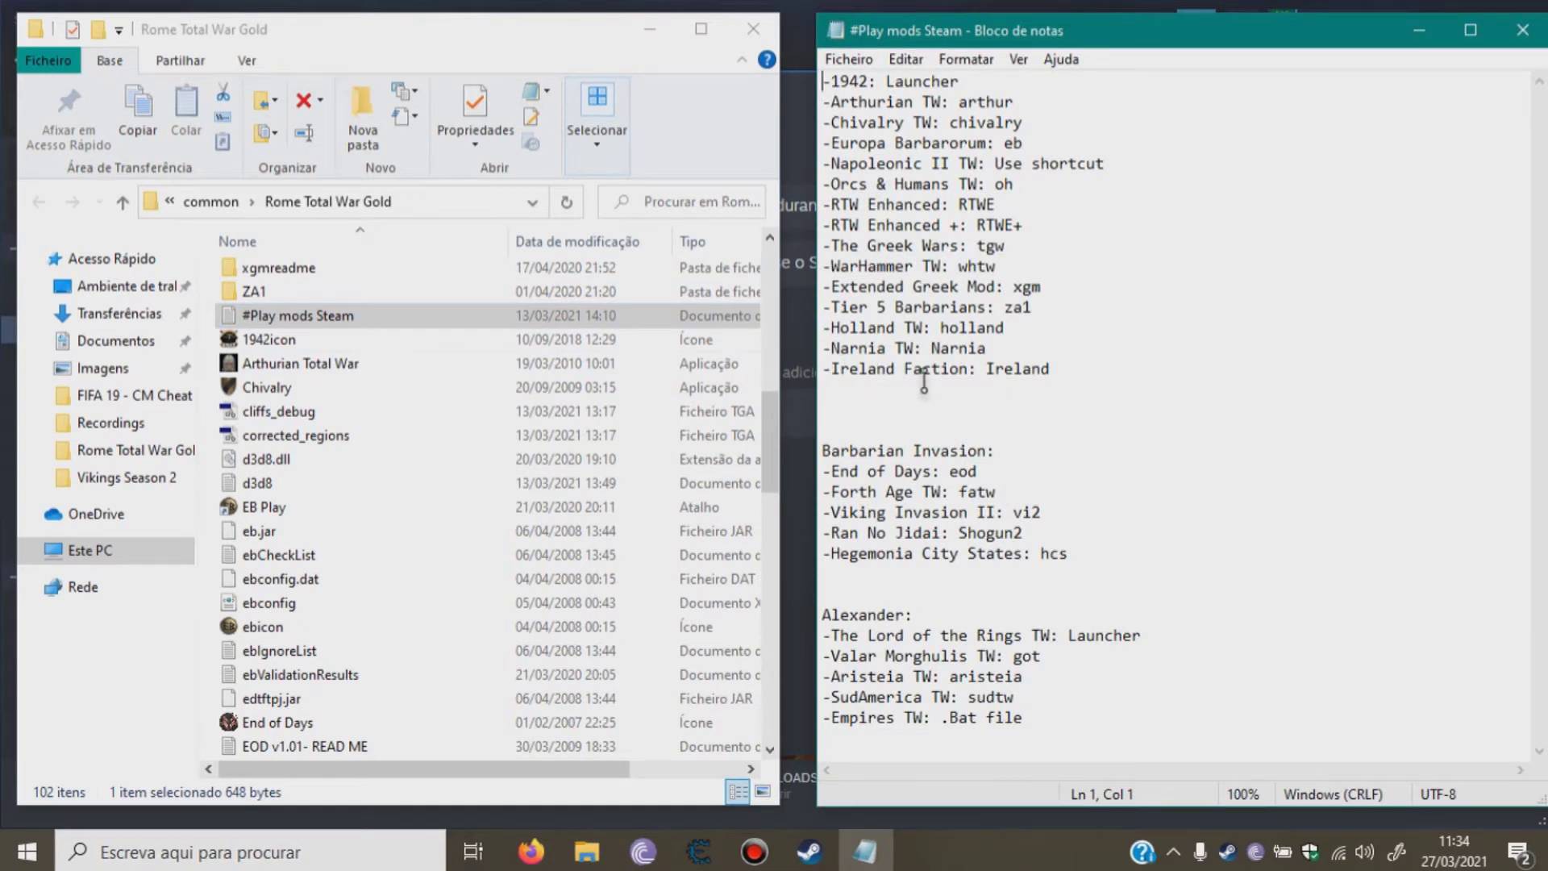
left_click_drag(986, 368, 1051, 368)
left_click(278, 291)
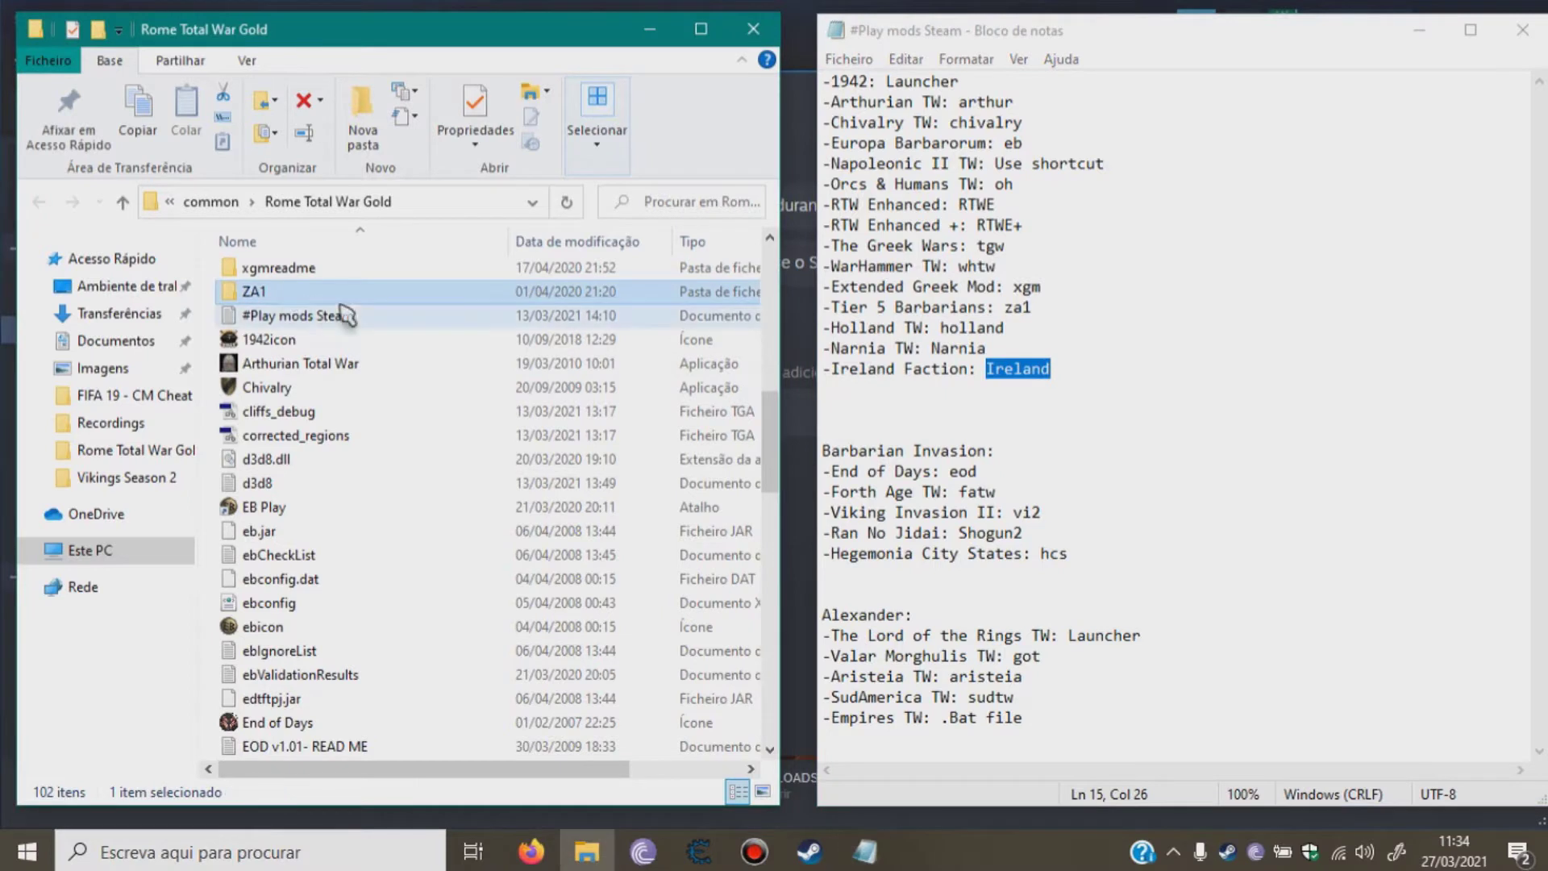
mouse_move(360, 300)
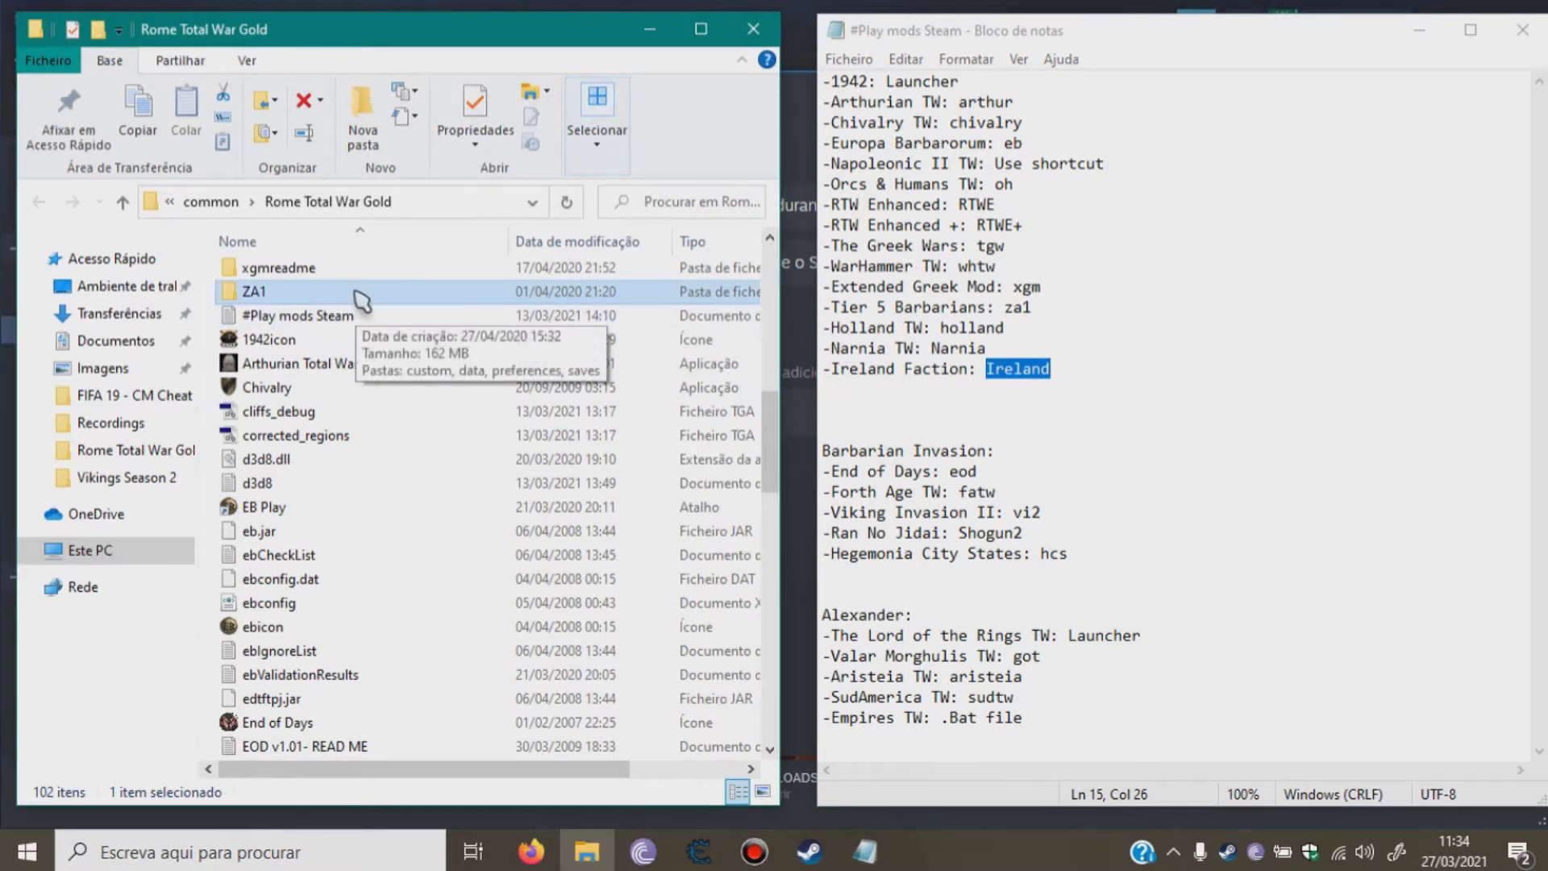
left_click_drag(838, 307, 1032, 307)
left_click(1054, 318)
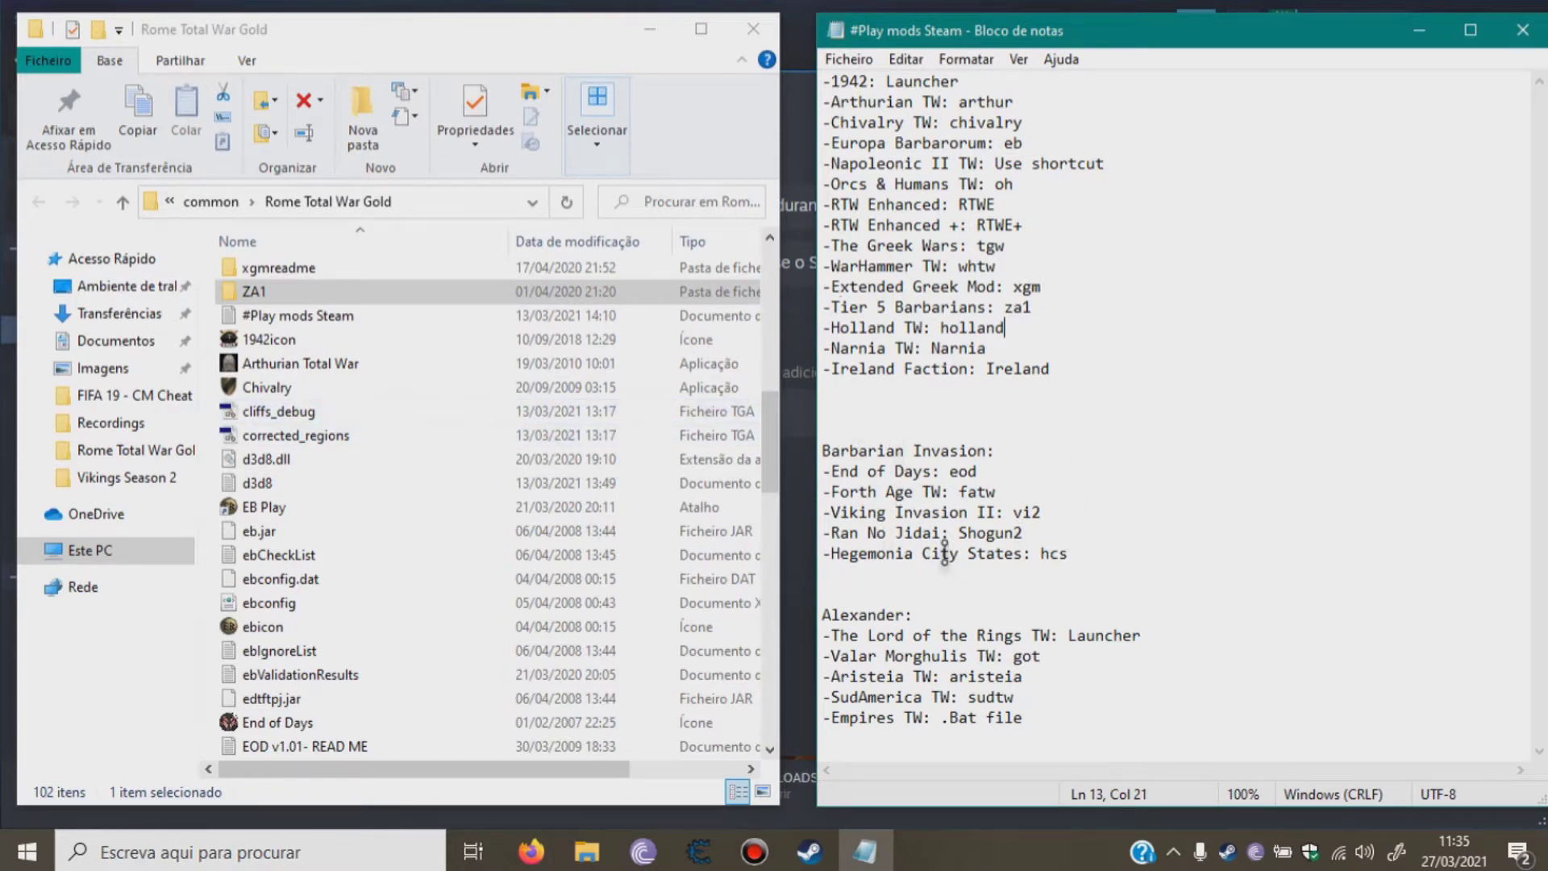
Browse the bi, bi og and top-level eod mod folders in Explorer.
scroll(416, 570, "up", 10)
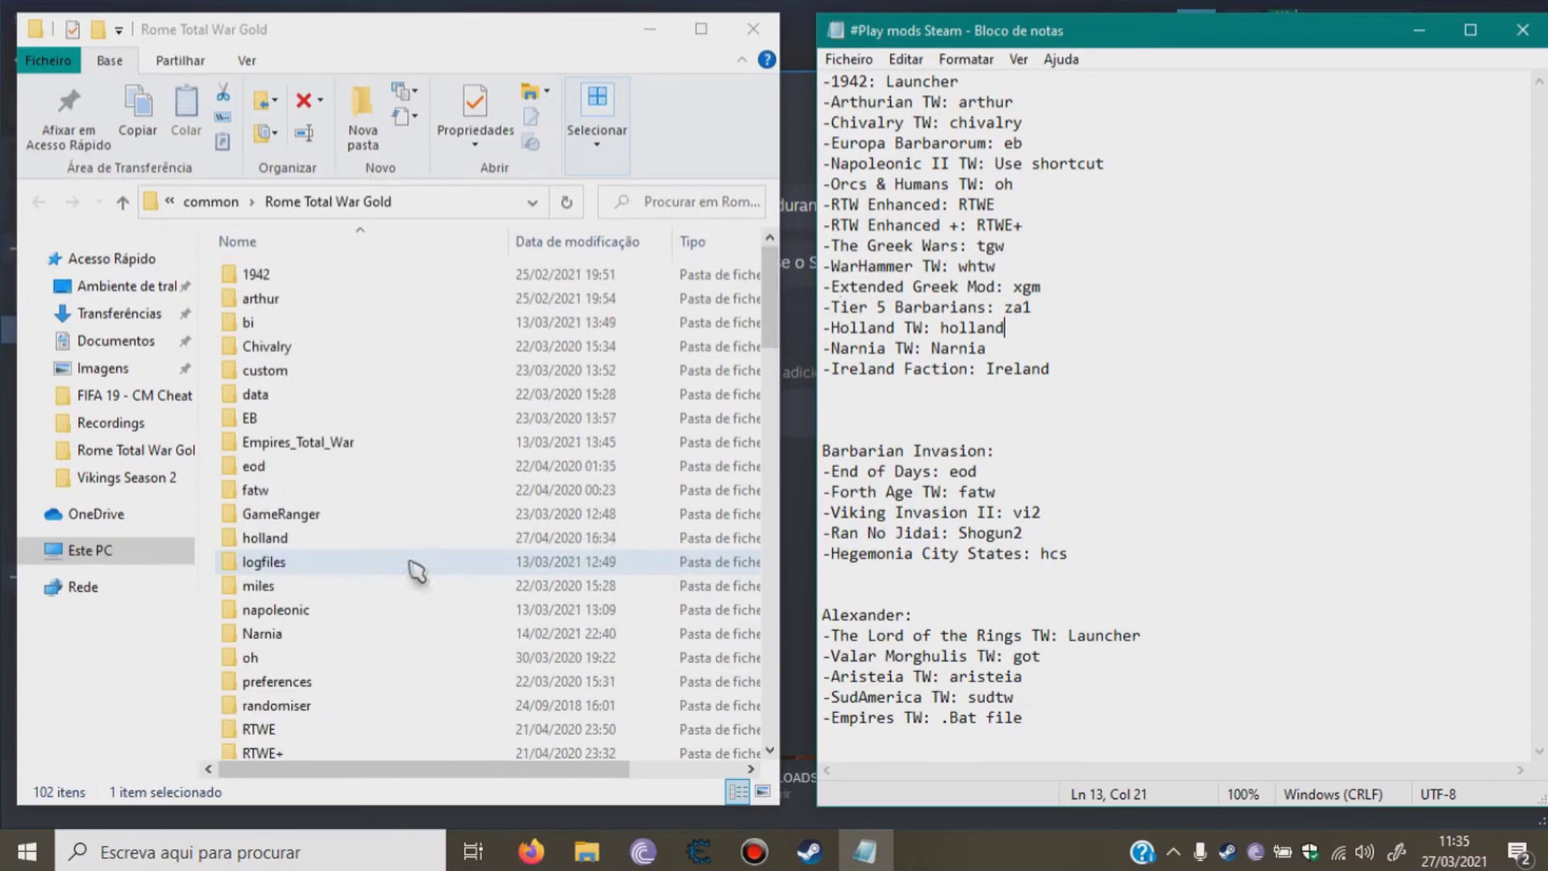
double_click(304, 322)
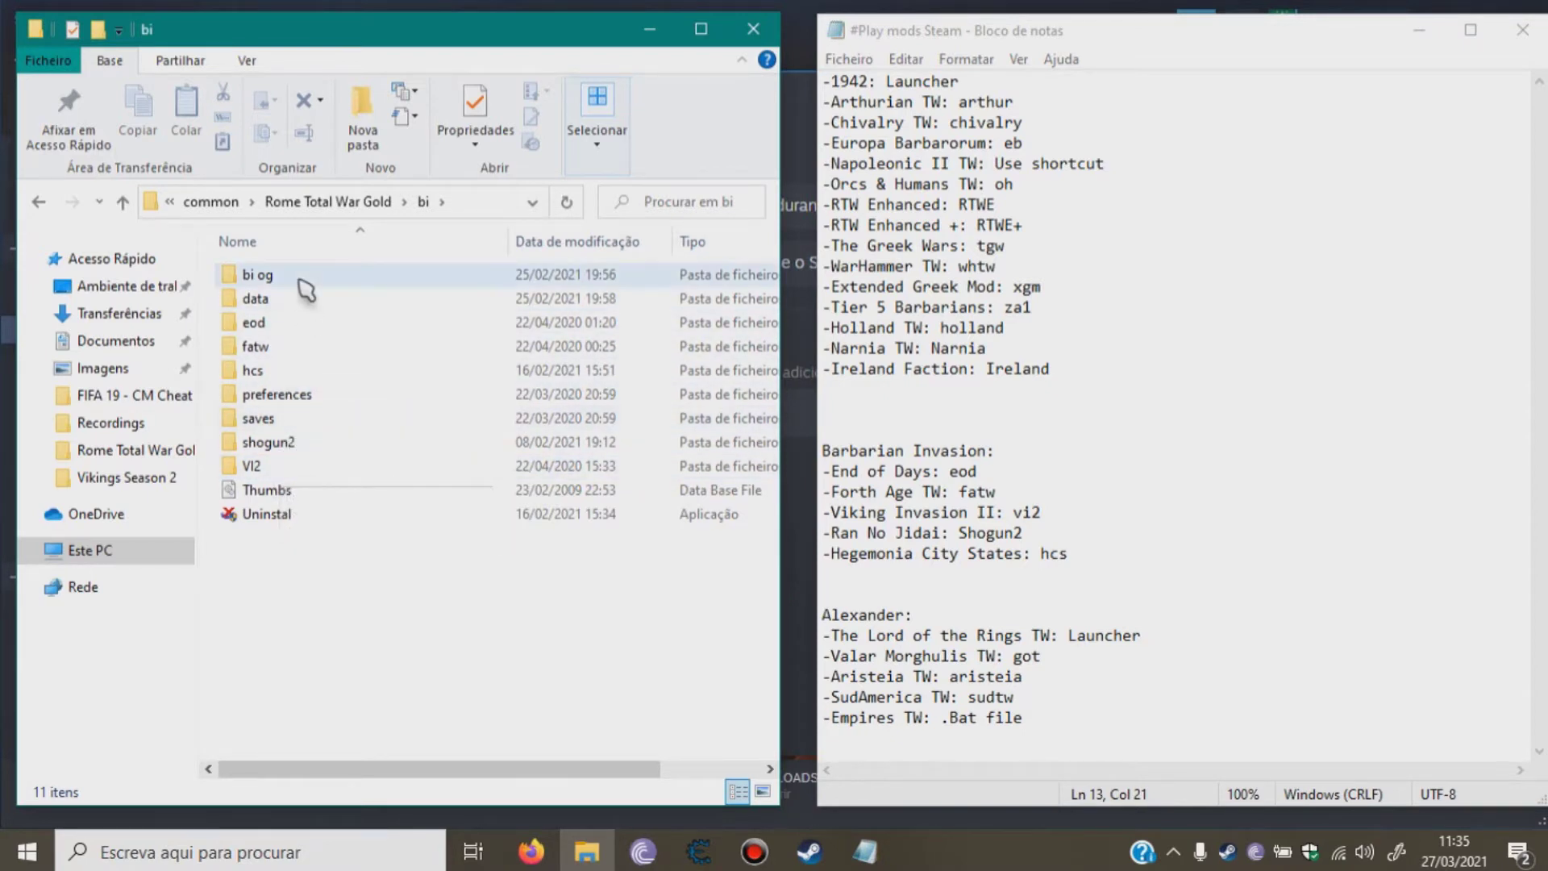
left_click(277, 276)
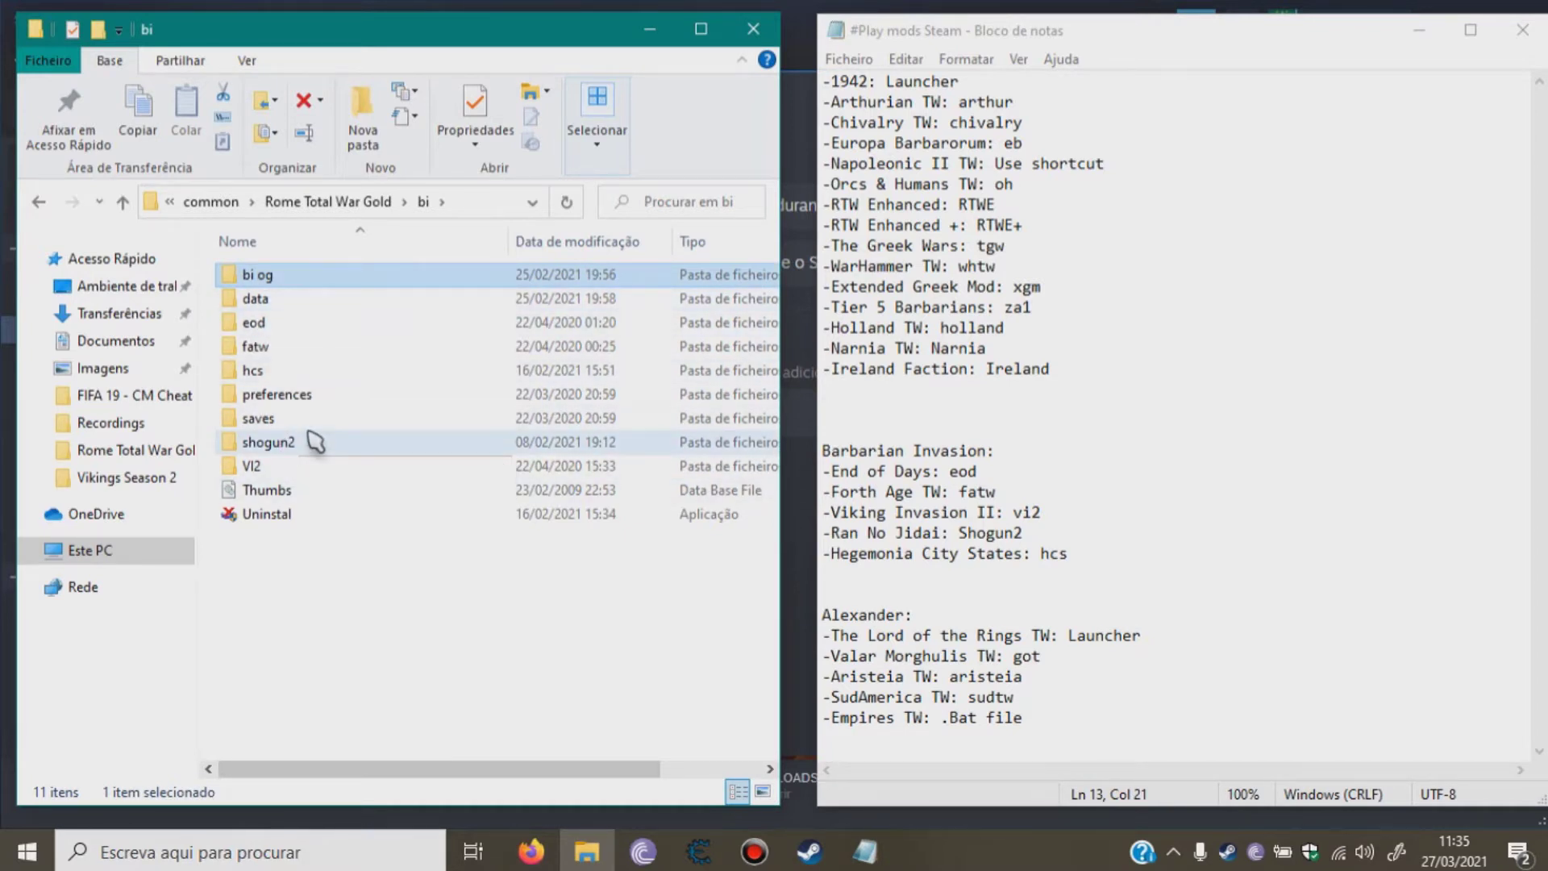
double_click(259, 274)
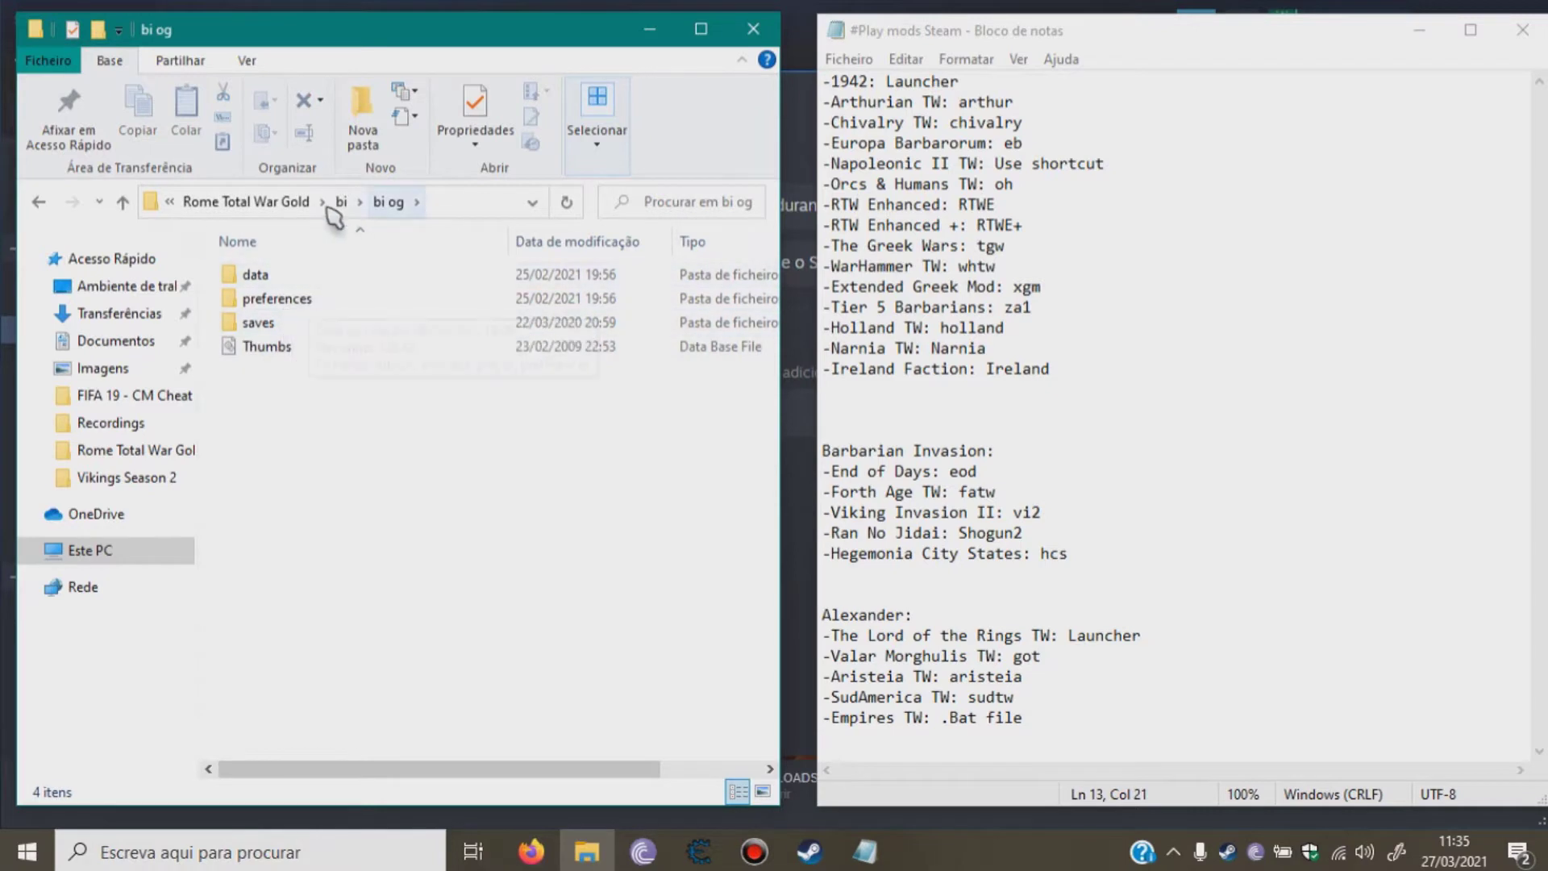
left_click(342, 201)
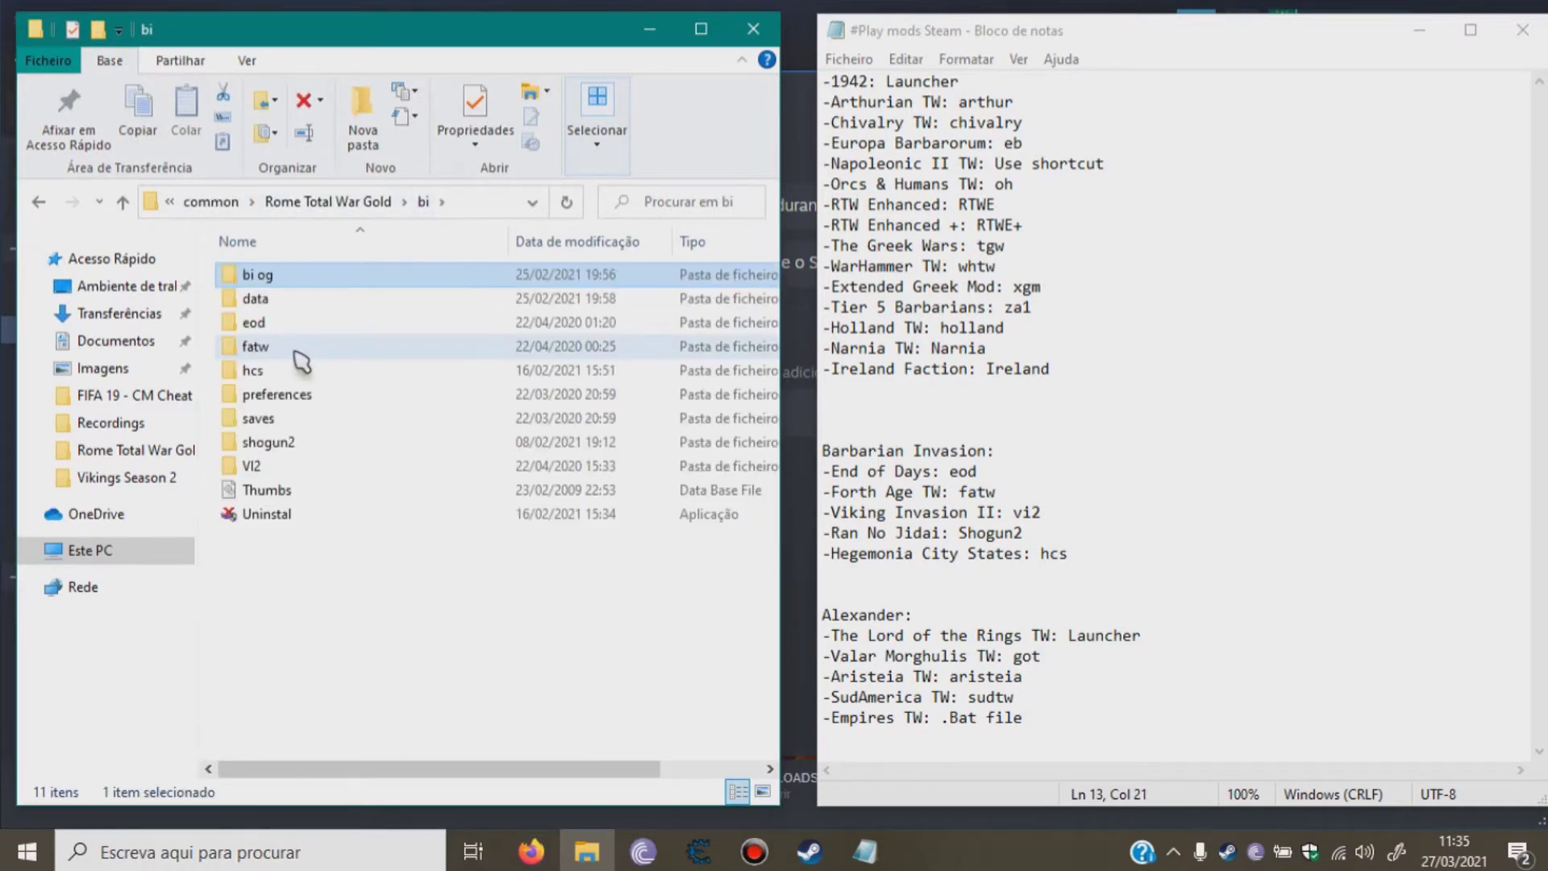
mouse_move(300, 362)
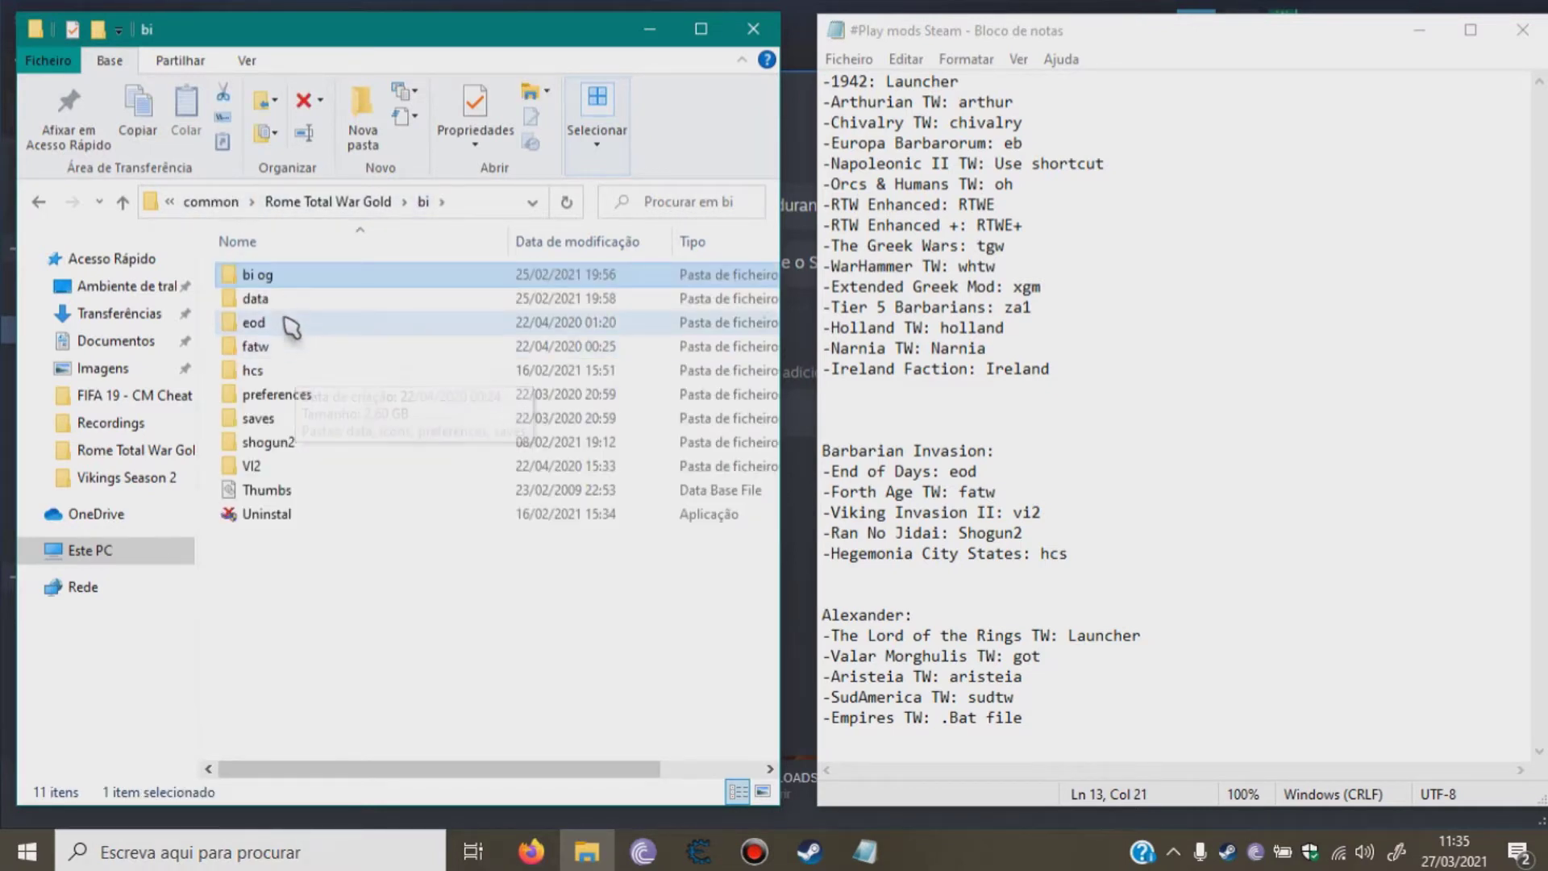
left_click(327, 202)
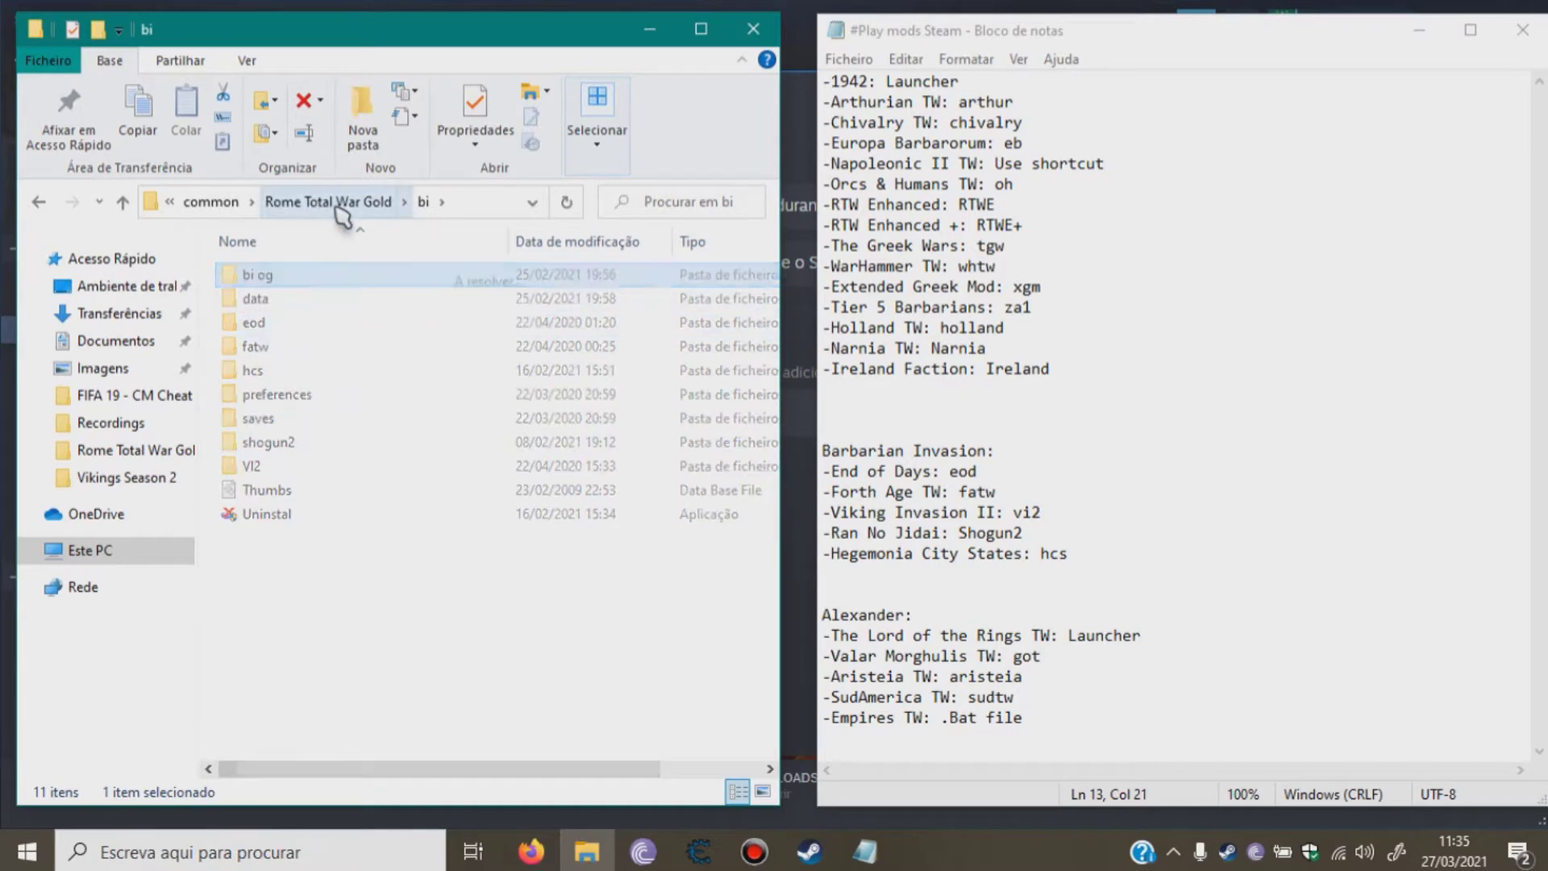
double_click(296, 468)
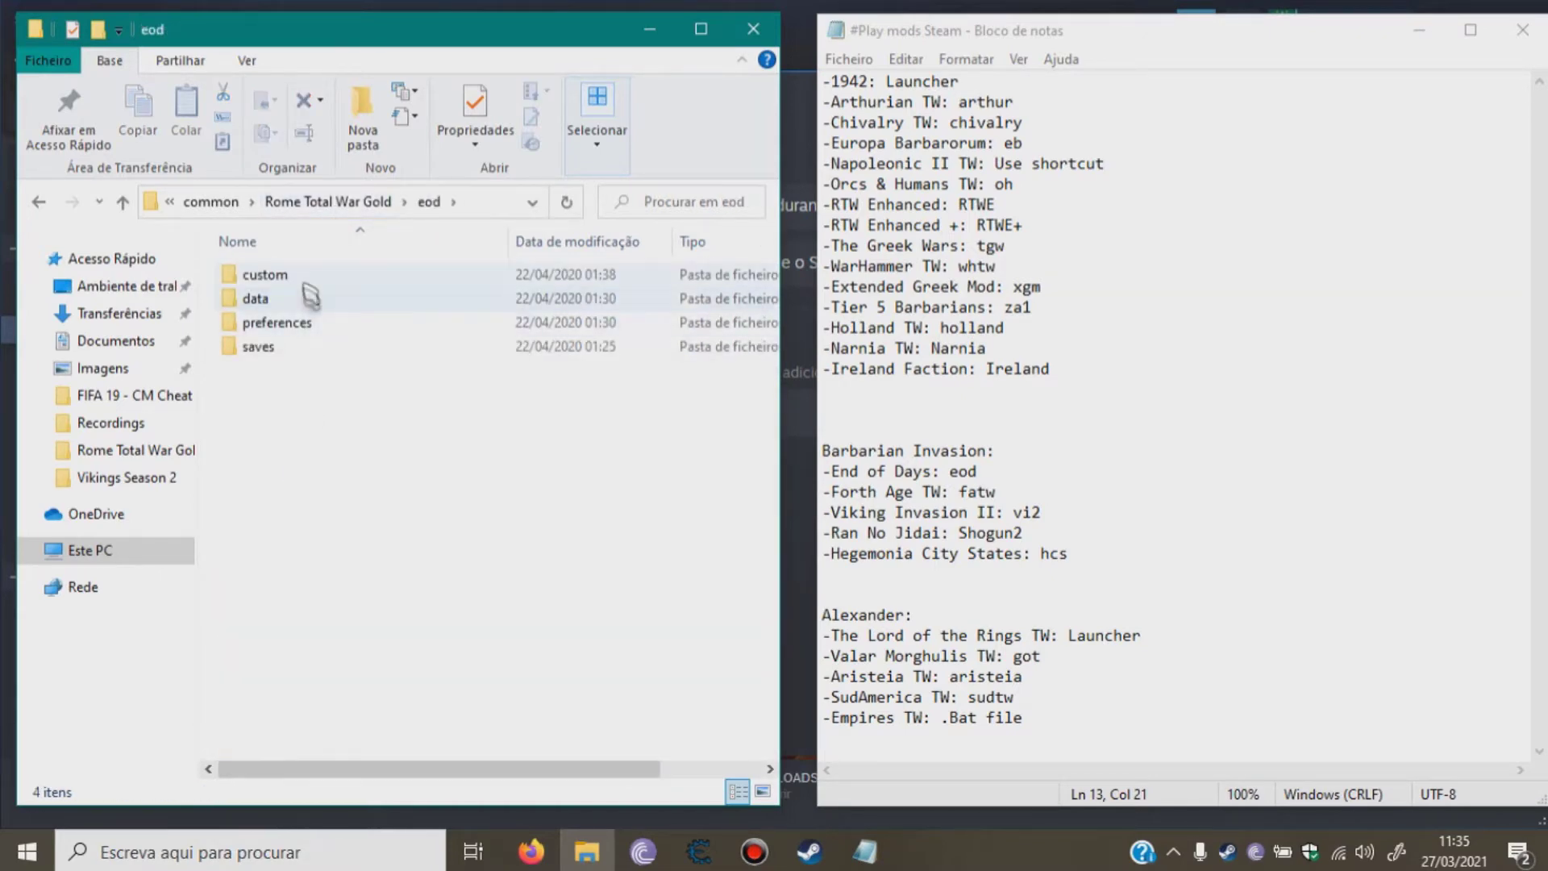
left_click(328, 201)
double_click(287, 325)
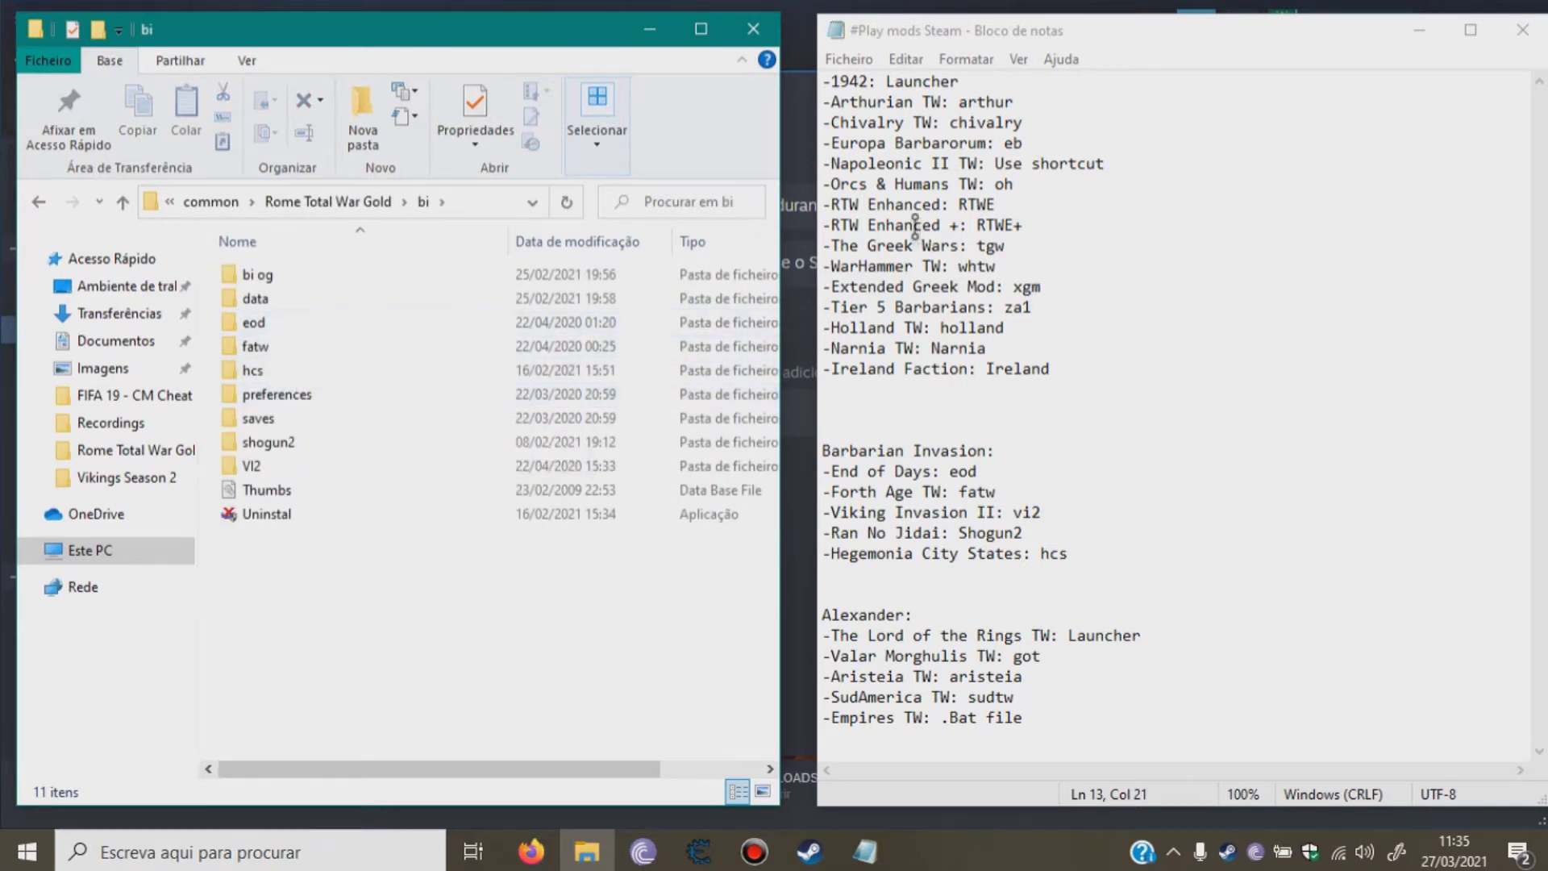
Mark the End of Days eod code in the notes and check the eod folders.
left_click_drag(836, 471, 905, 474)
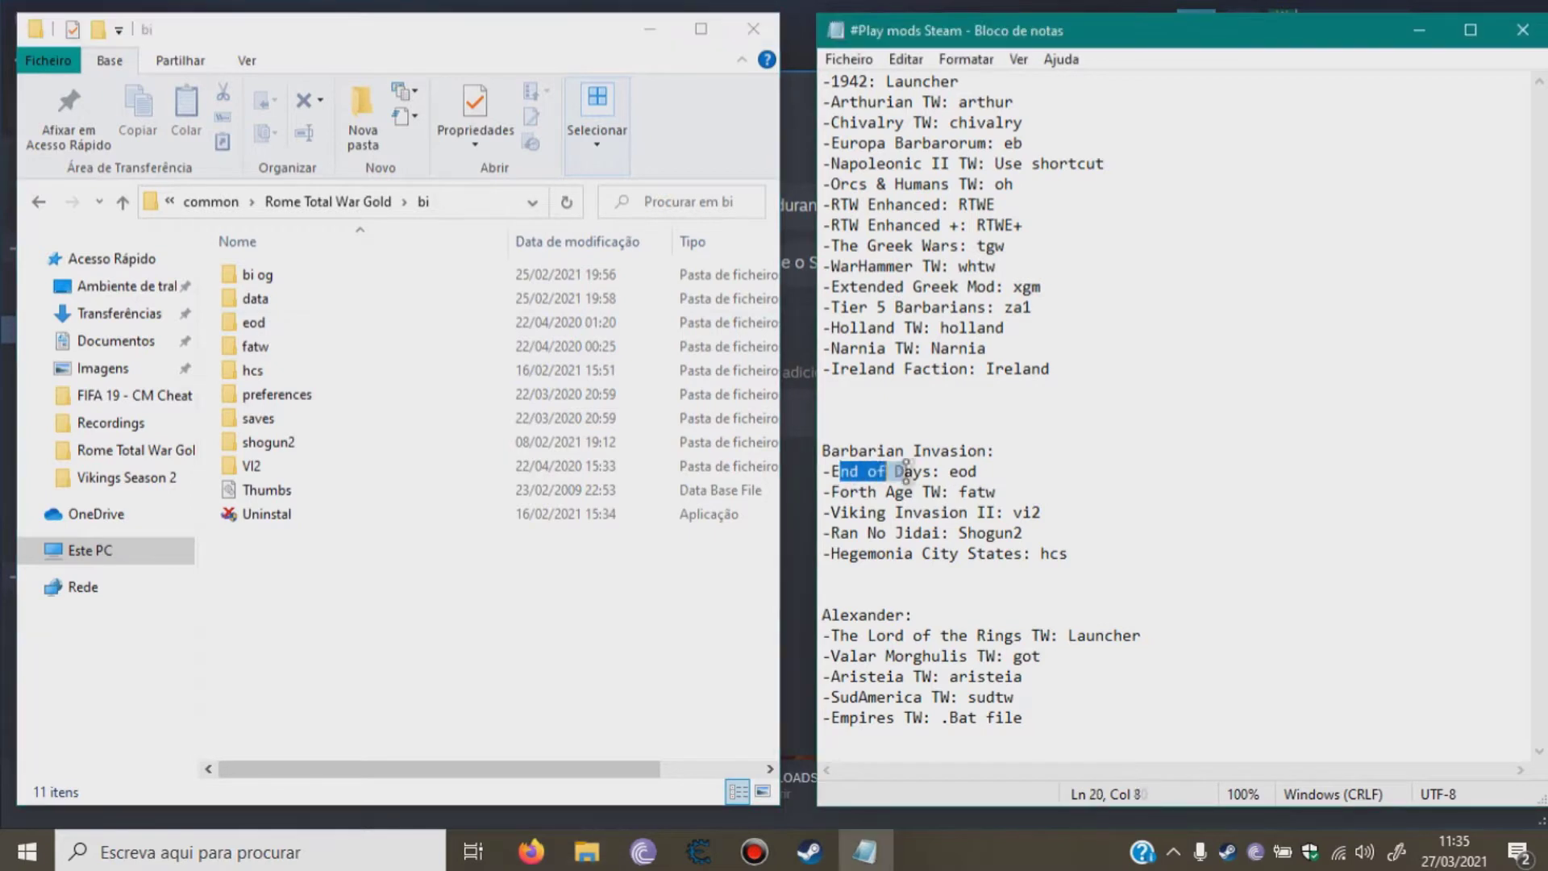
left_click(950, 472)
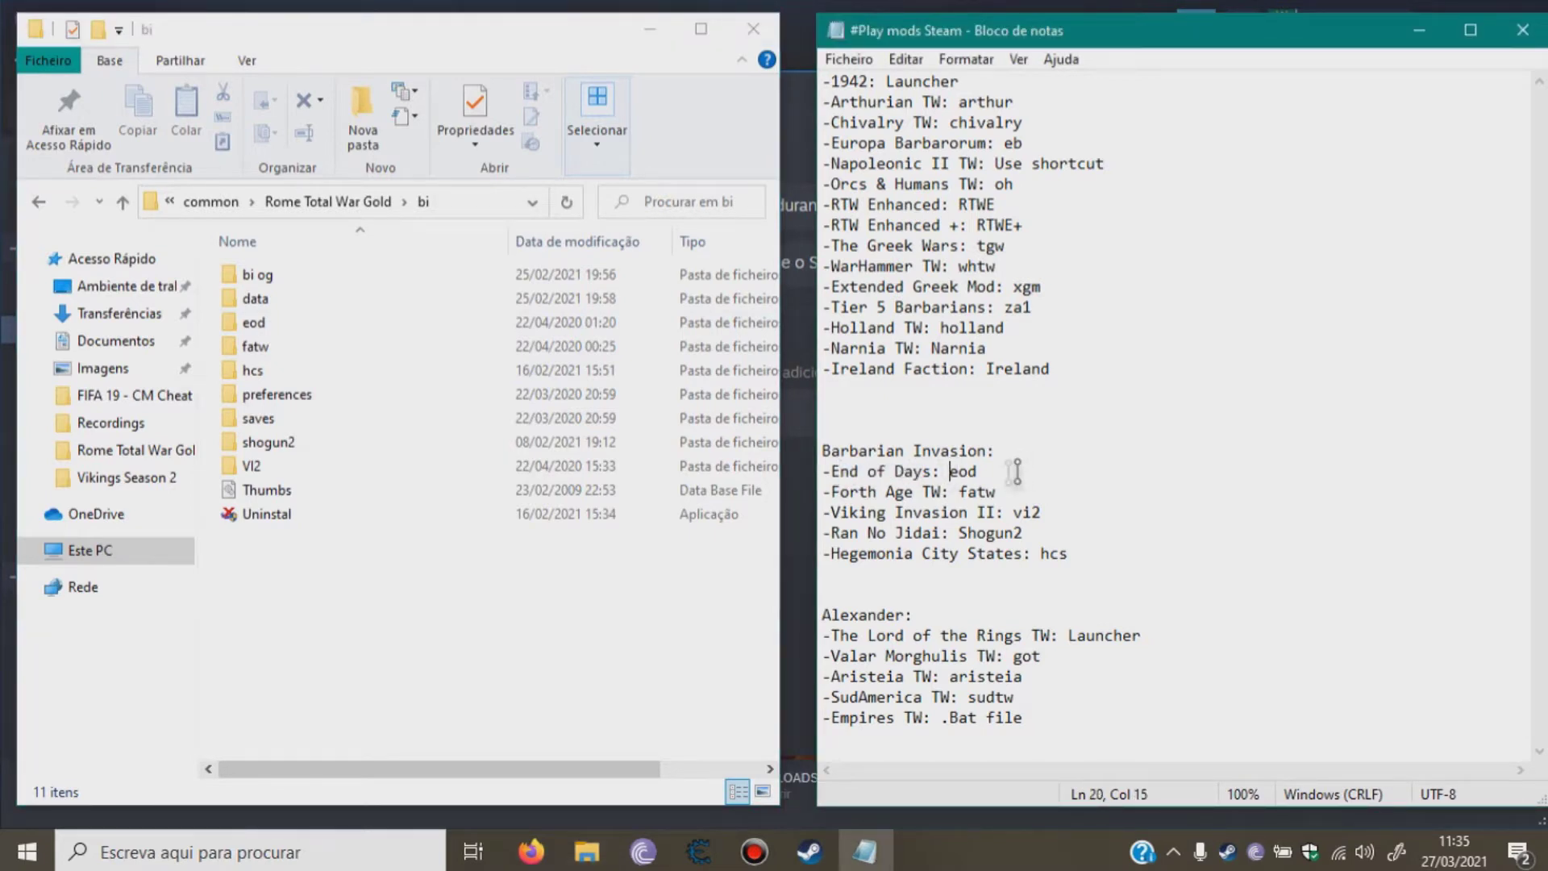
left_click(290, 321)
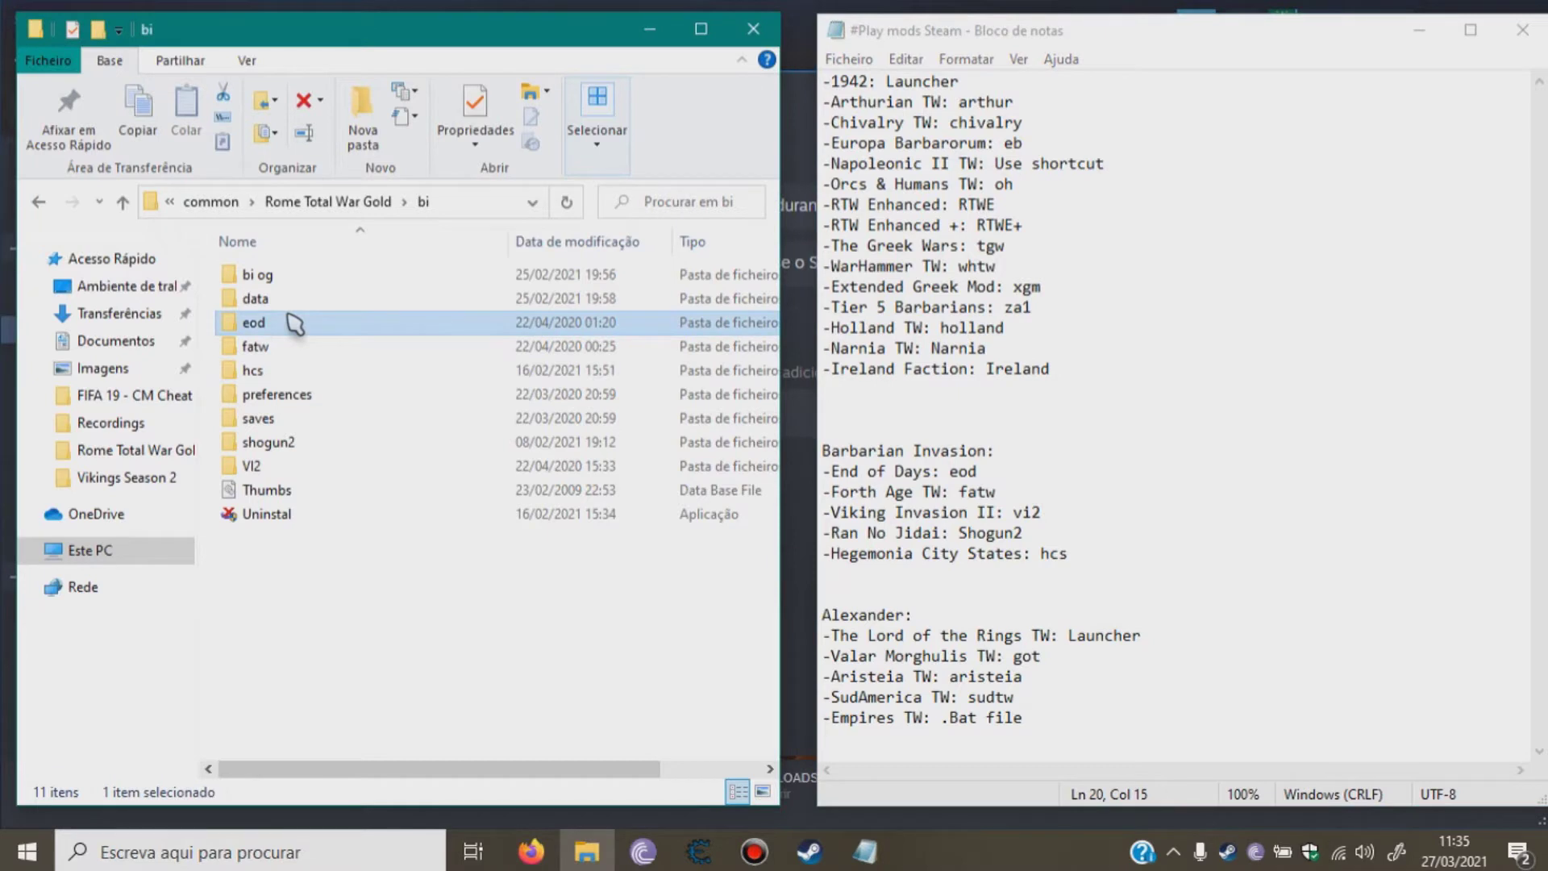
double_click(327, 325)
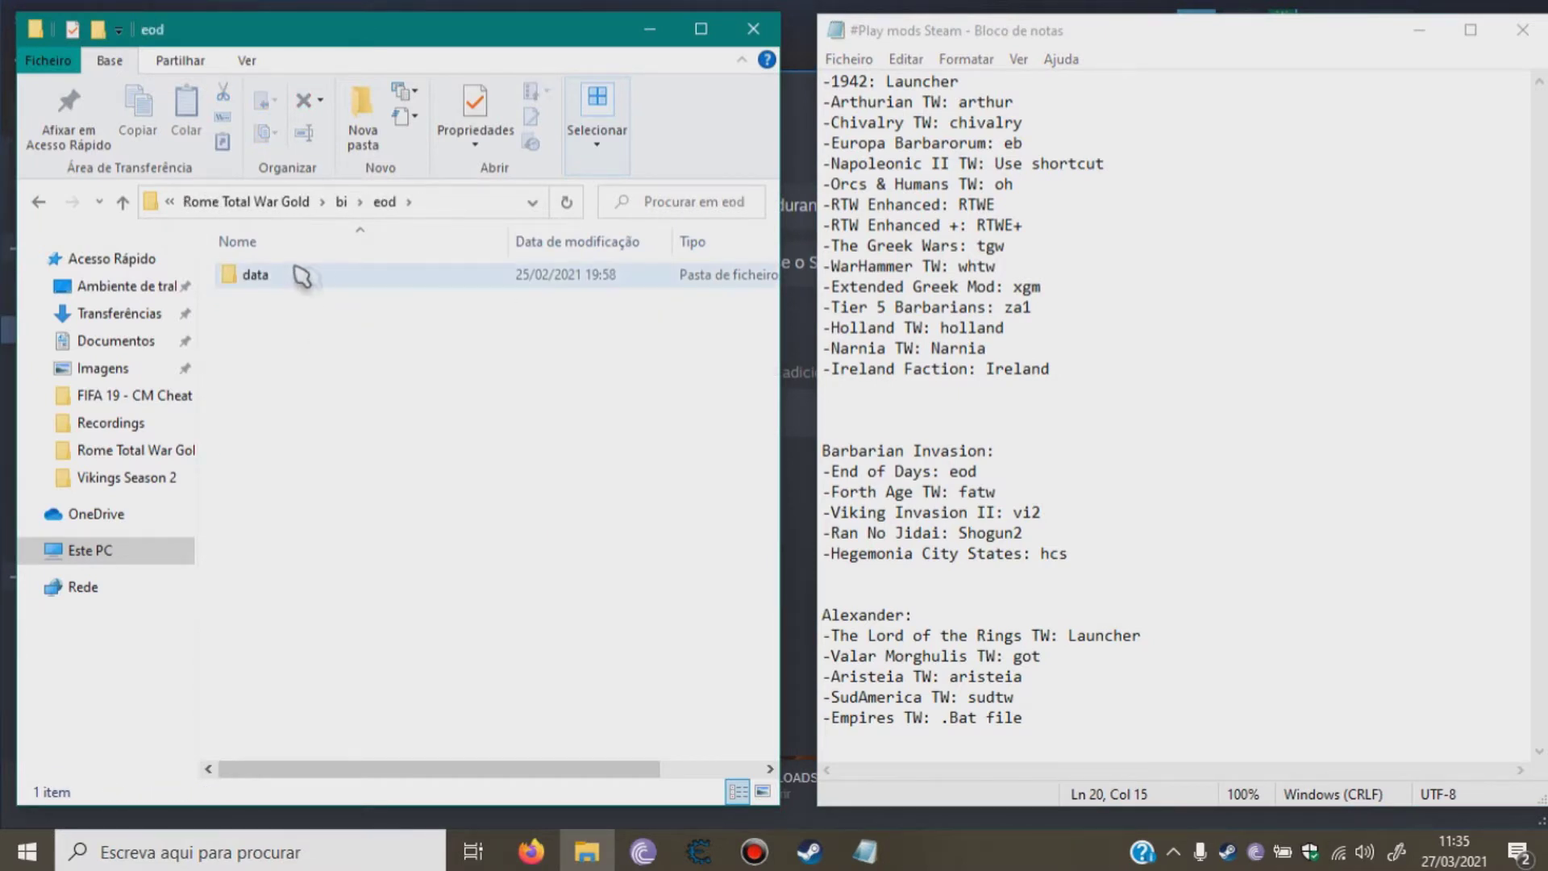
left_click(341, 203)
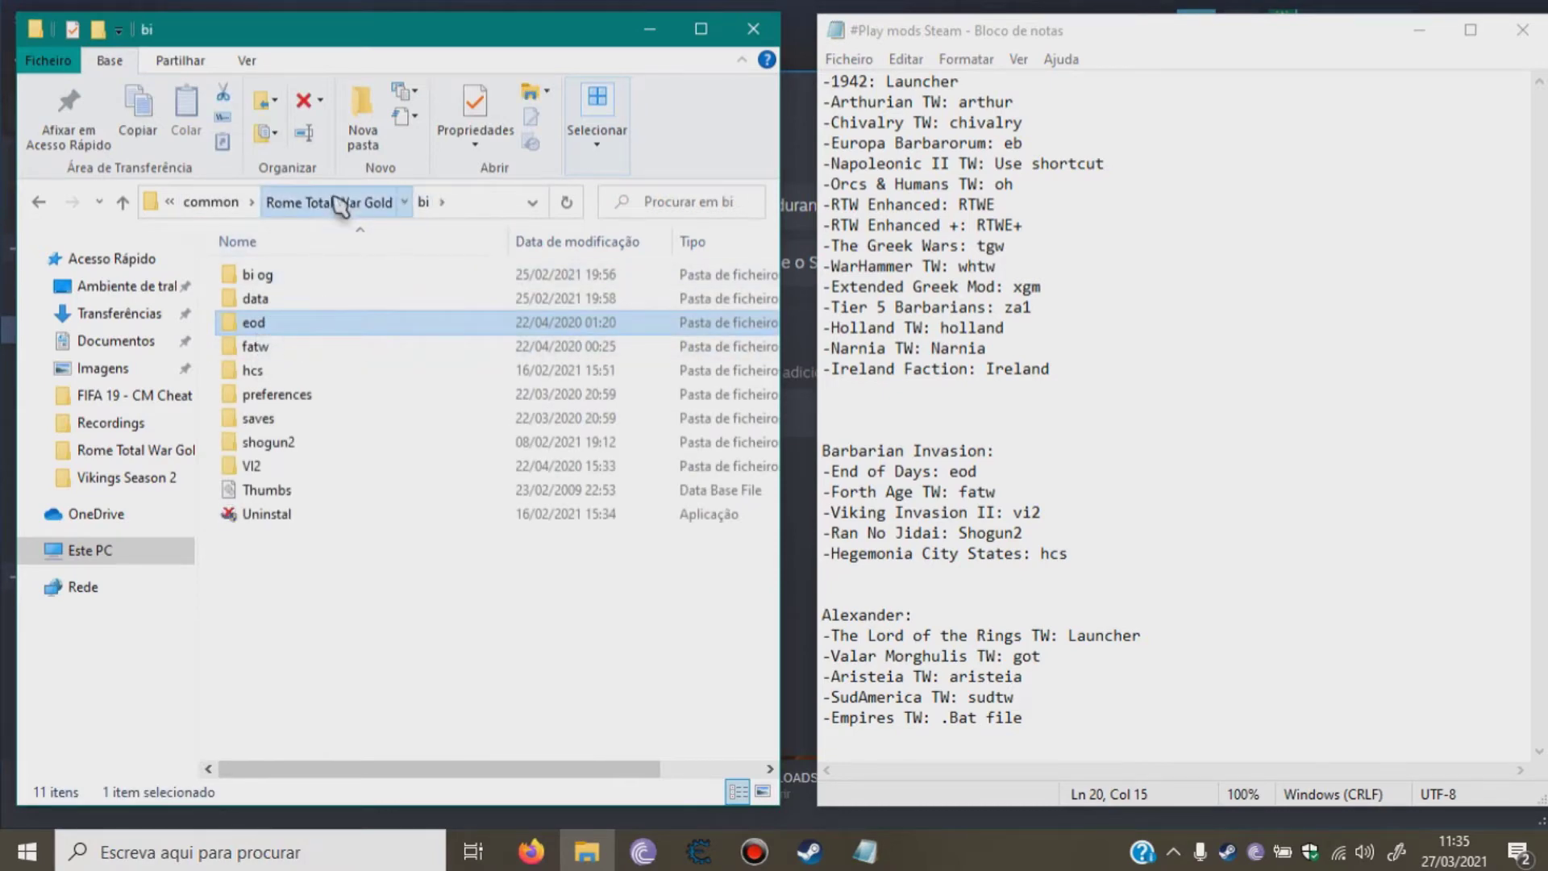
left_click(362, 202)
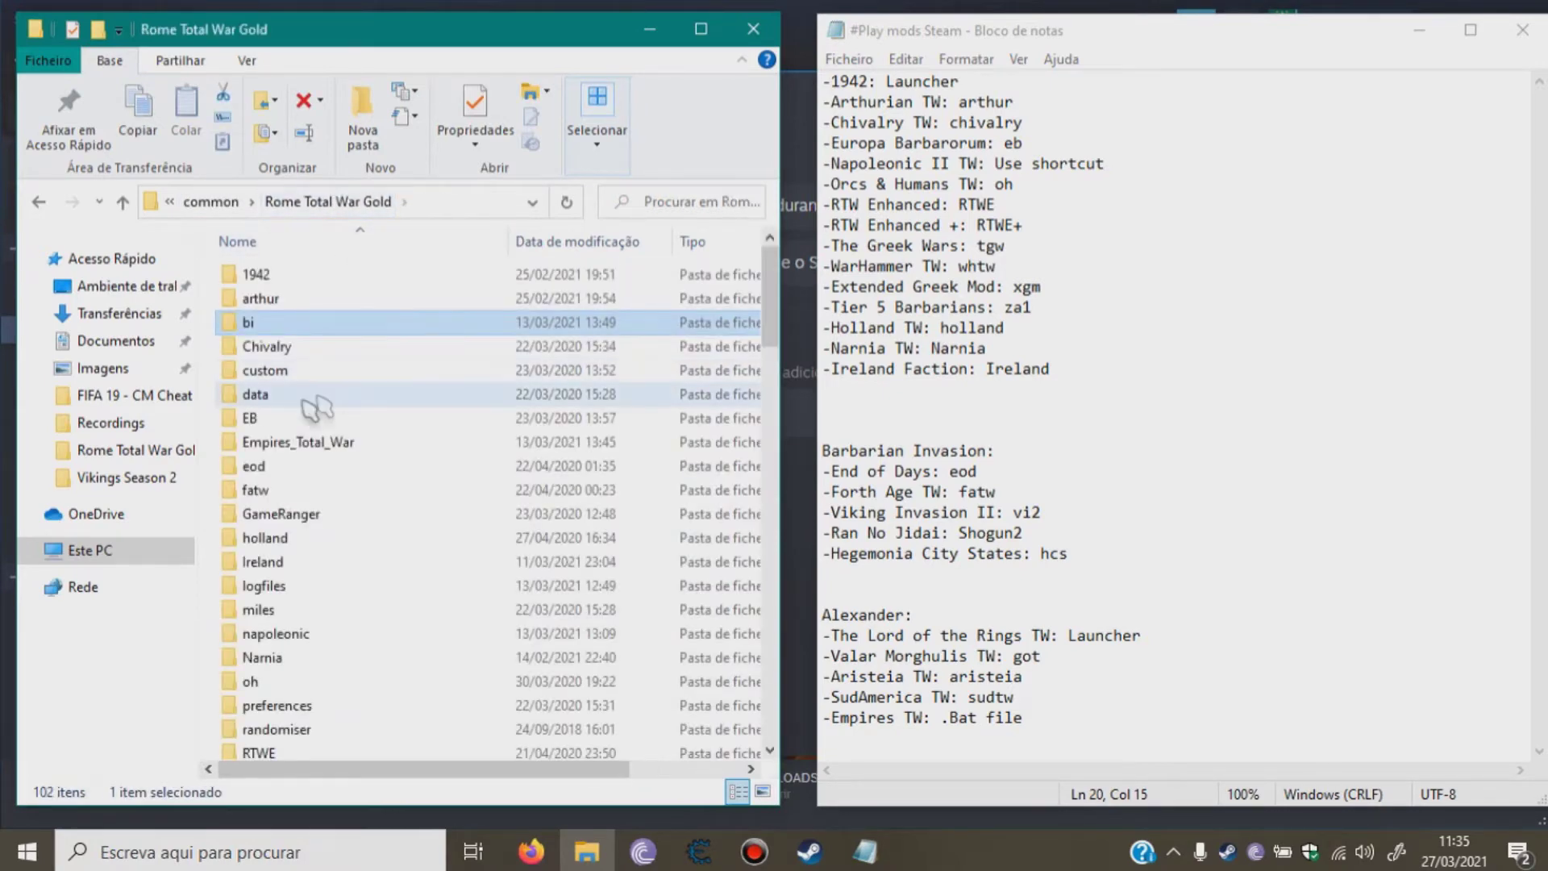
double_click(304, 468)
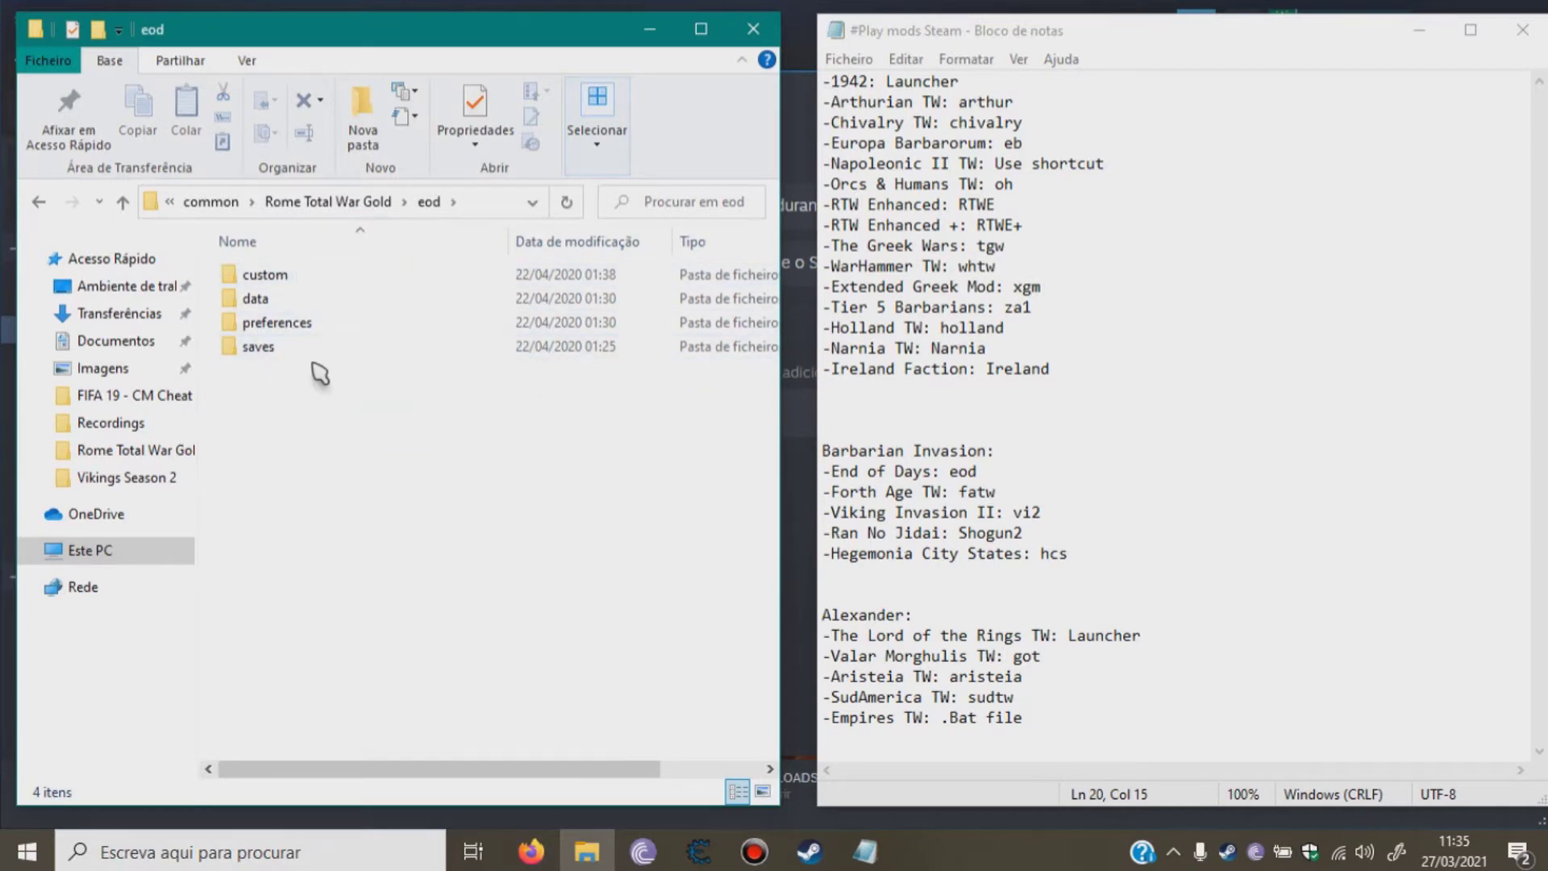
left_click(379, 201)
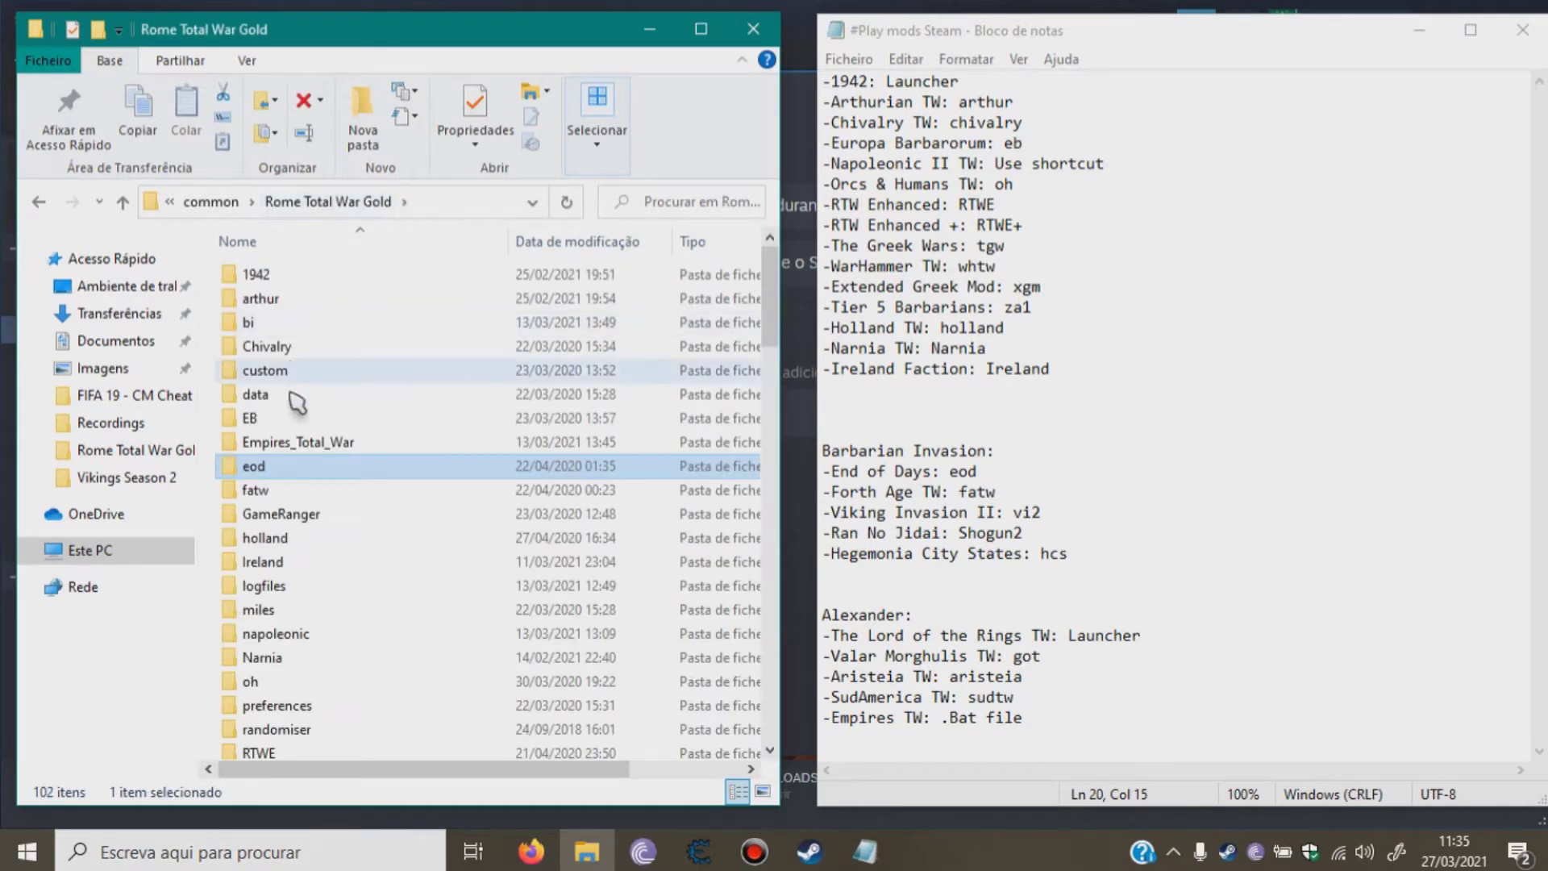
Hide Explorer and Notepad, then close Rome: Total War properties with -mod:eod -show_err set.
left_click(649, 29)
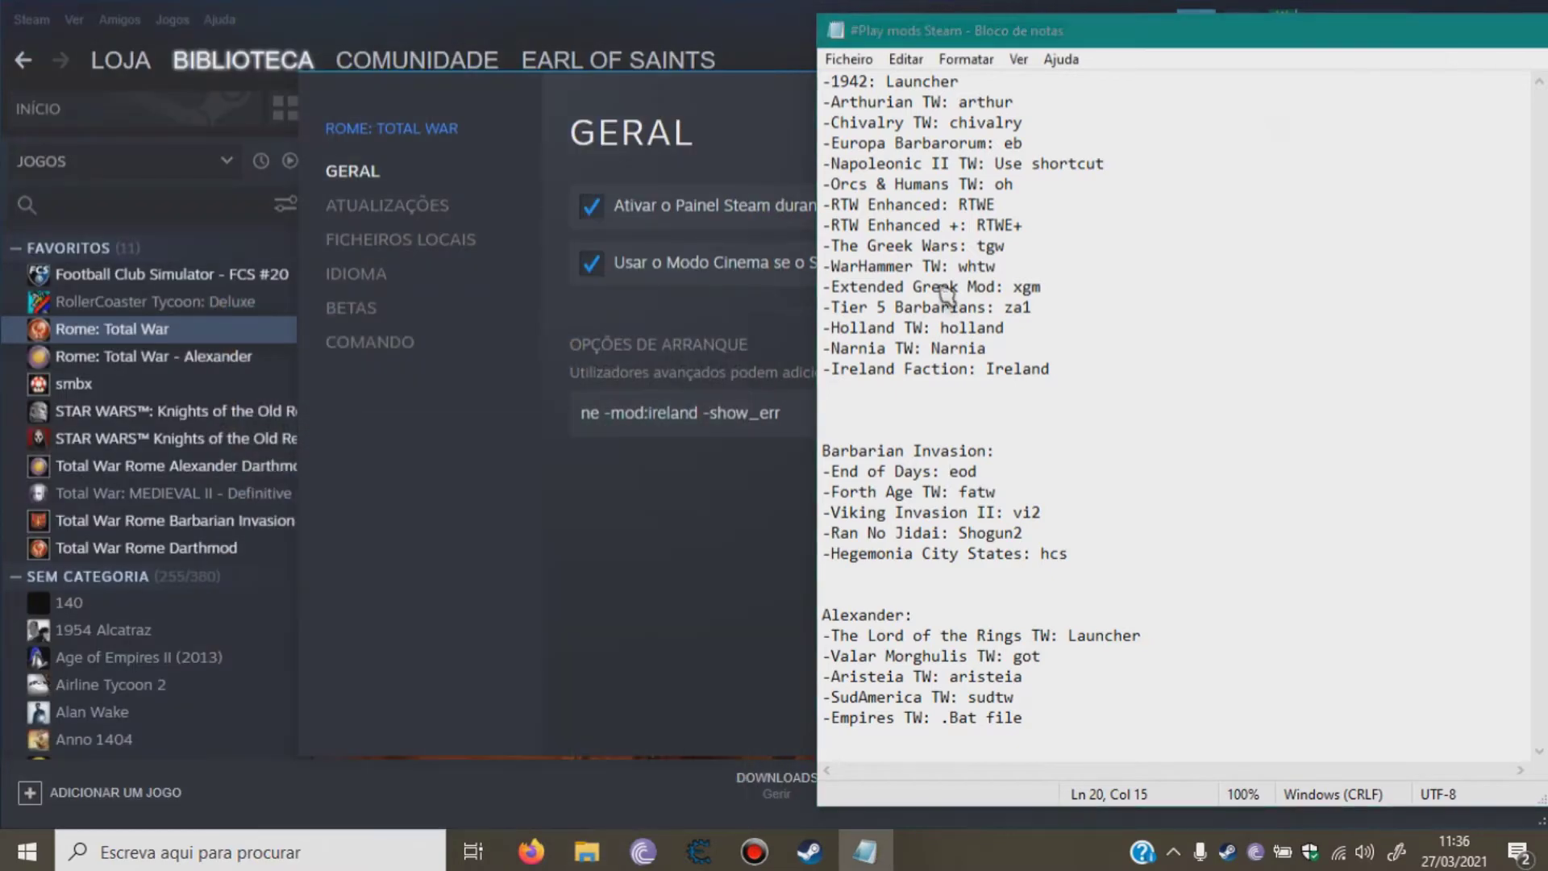
left_click(1419, 30)
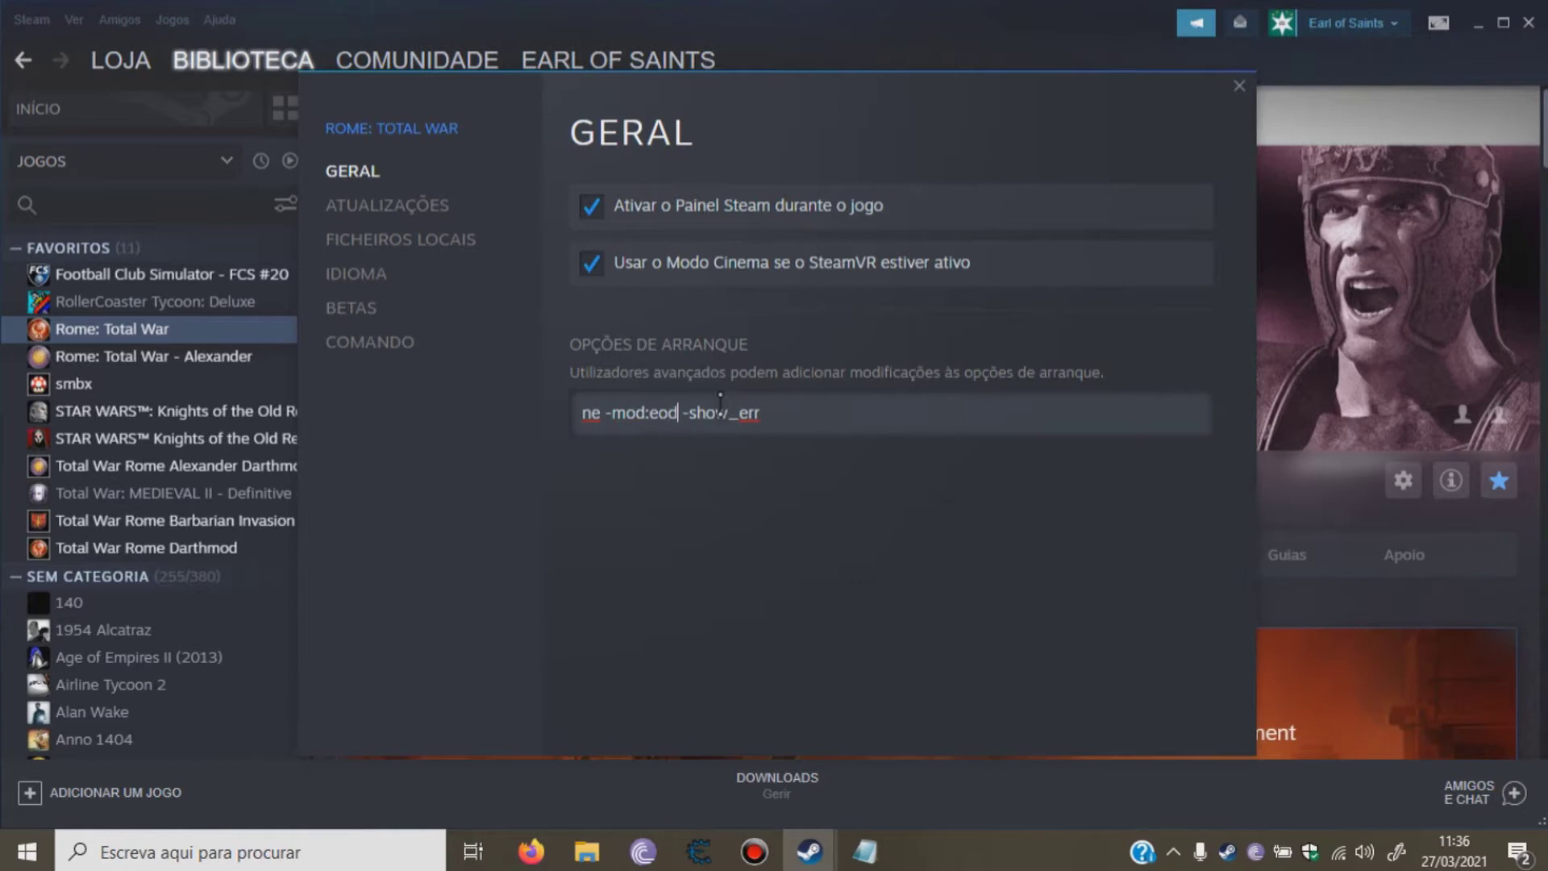
left_click(1239, 85)
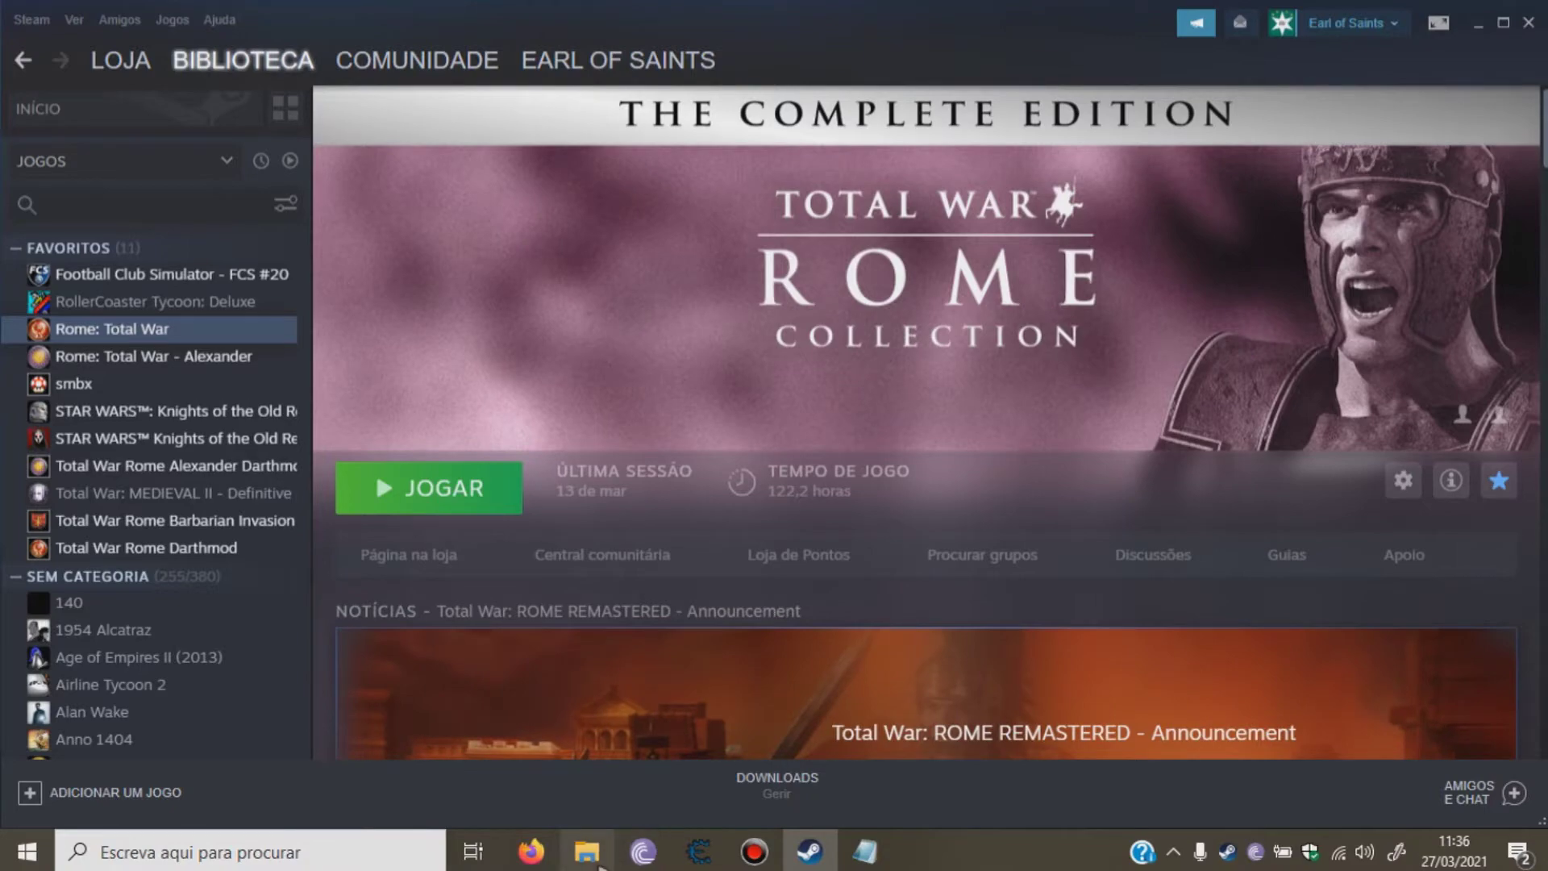
Bring back the game folder, hide Steam, and select shogun2 inside the bi folder.
mouse_move(587, 851)
left_click(627, 687)
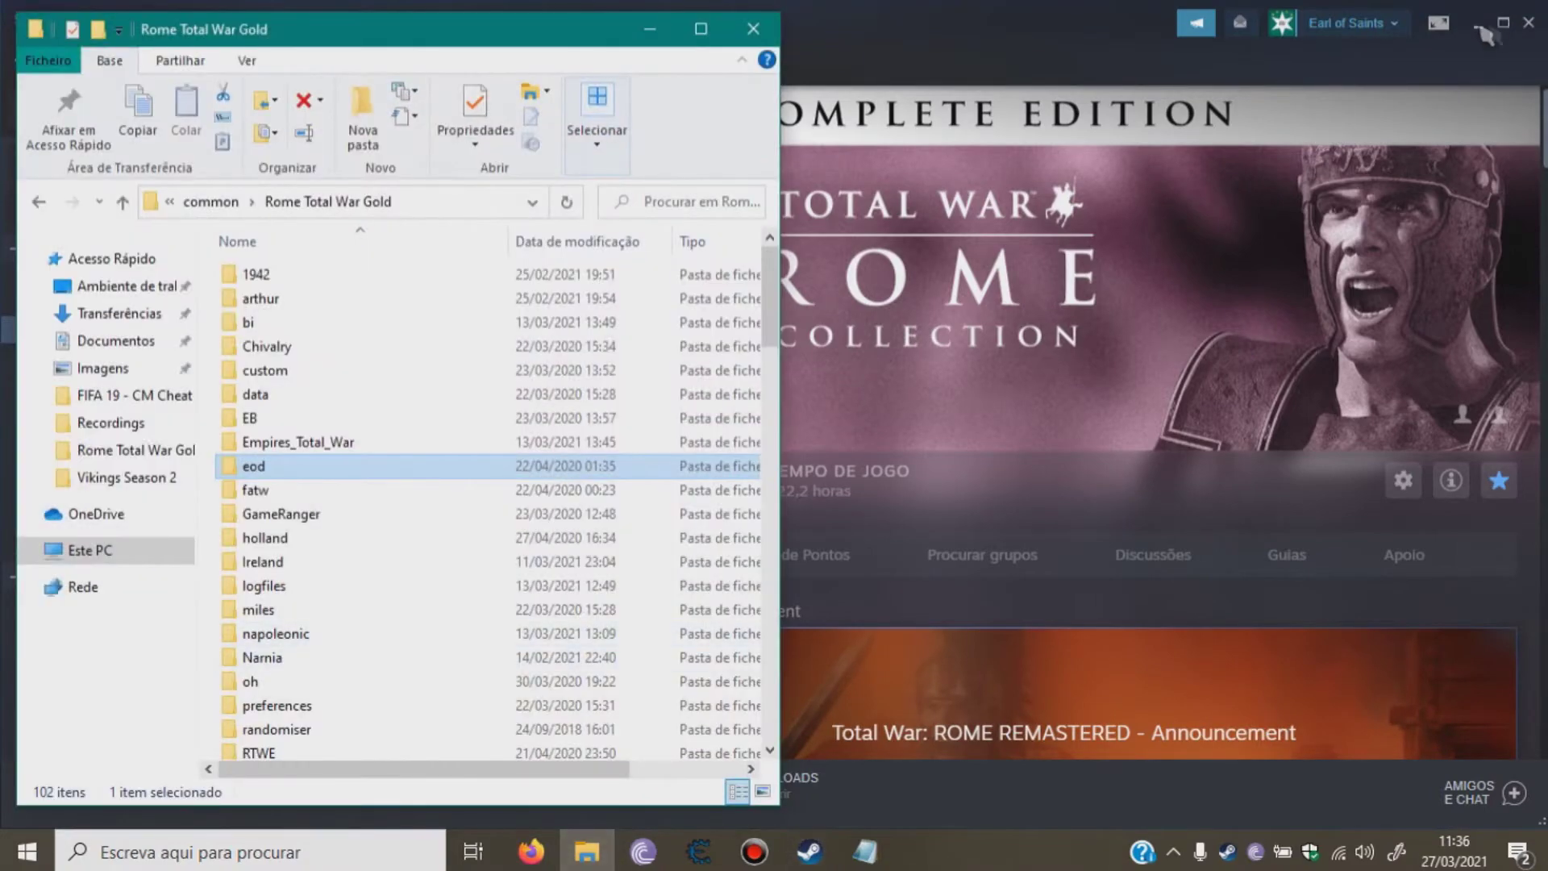
left_click(1478, 23)
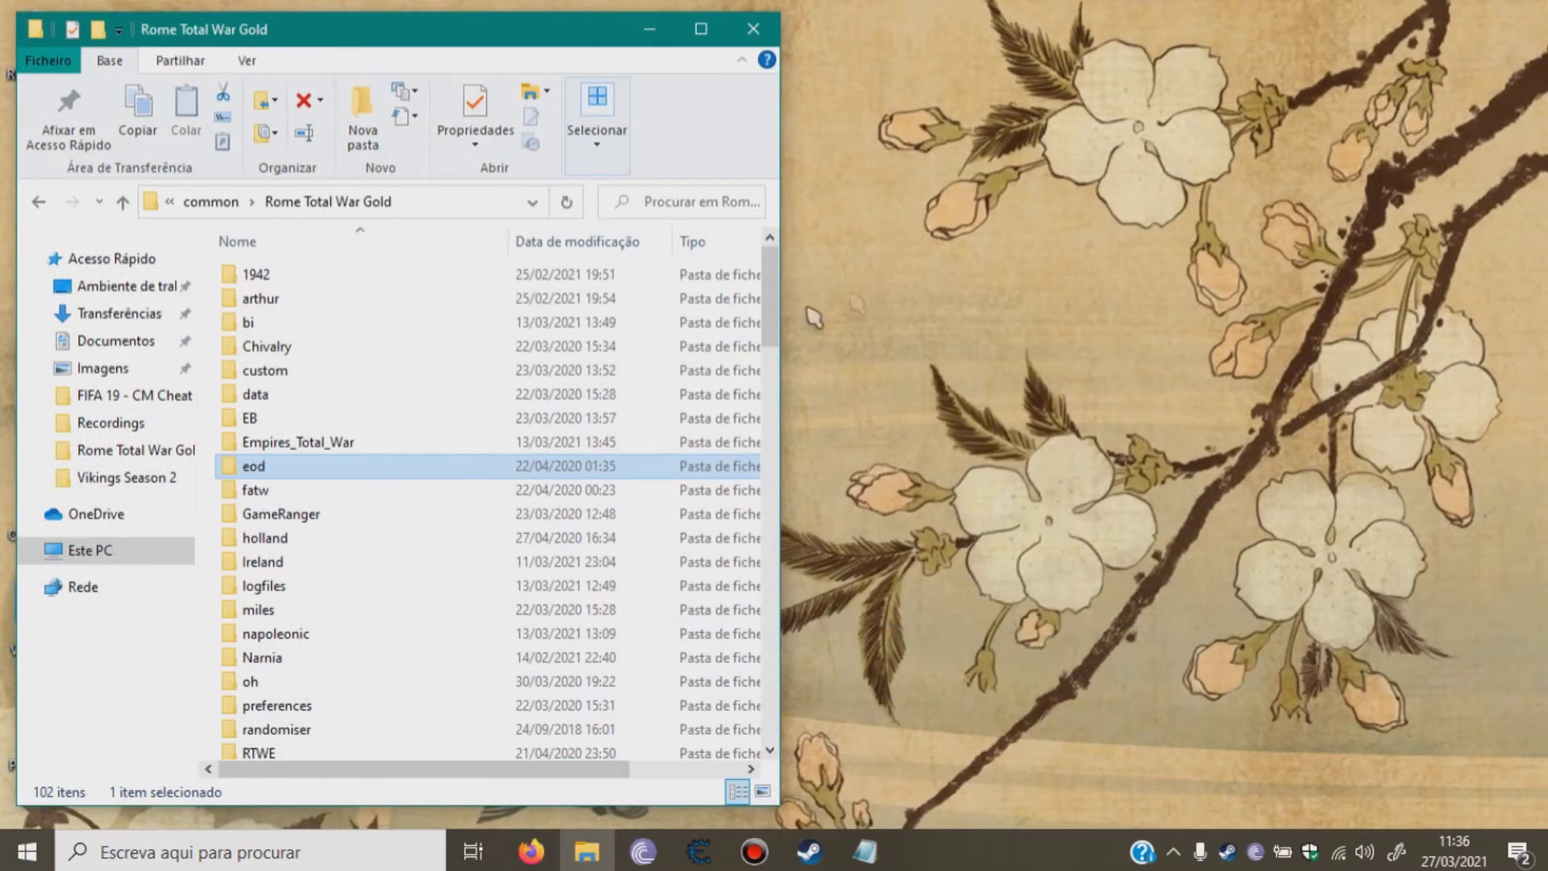
double_click(313, 325)
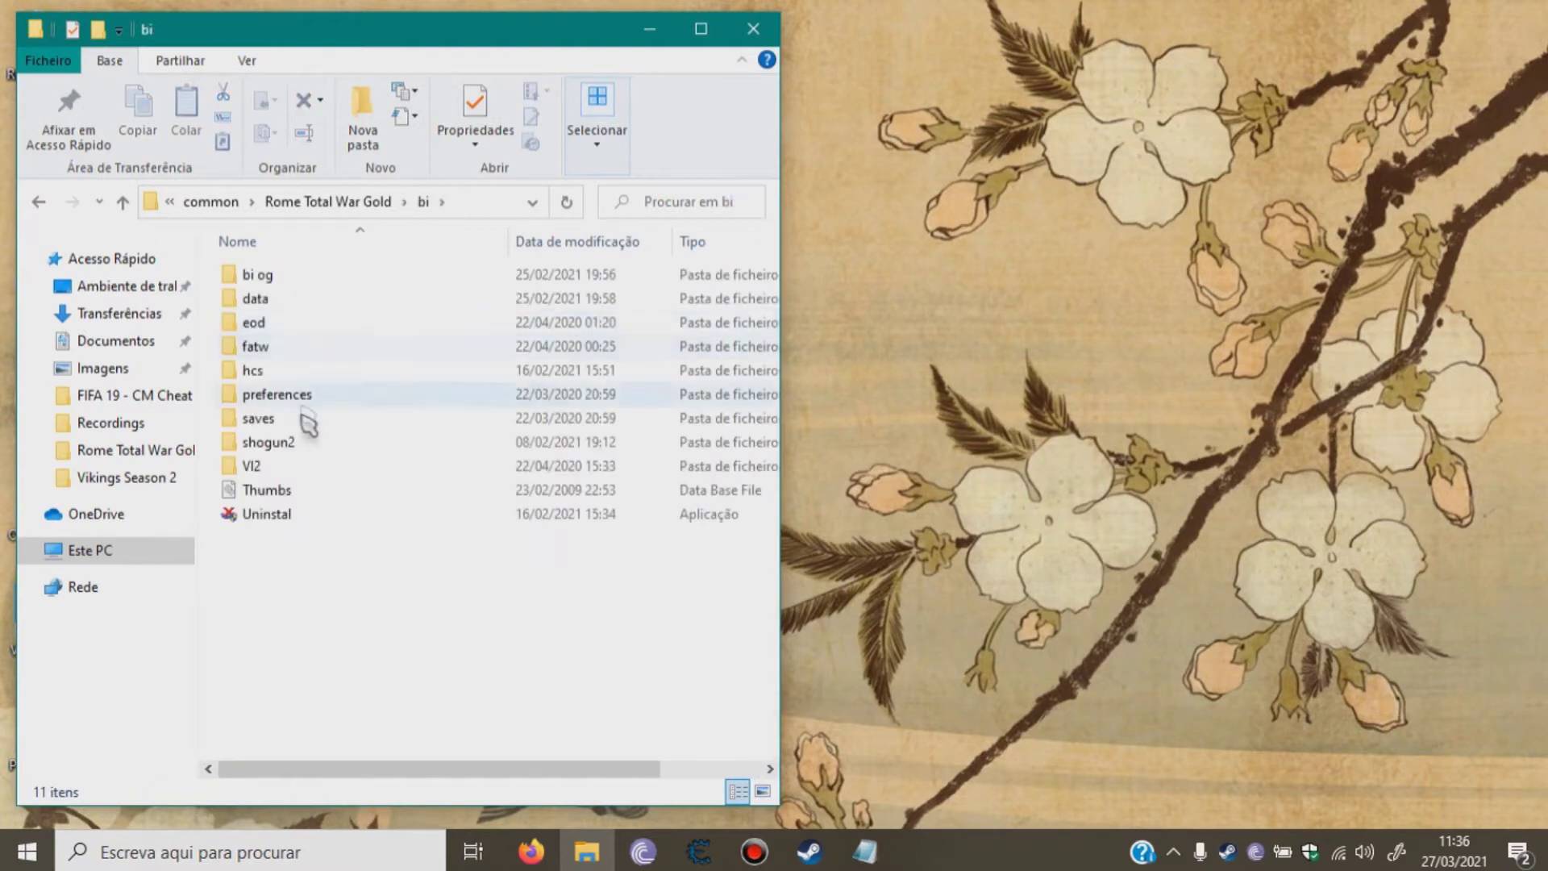
left_click(287, 442)
Mark the Ran No Jidai entry in the notes, then return Explorer to Rome Total War Gold.
left_click(864, 851)
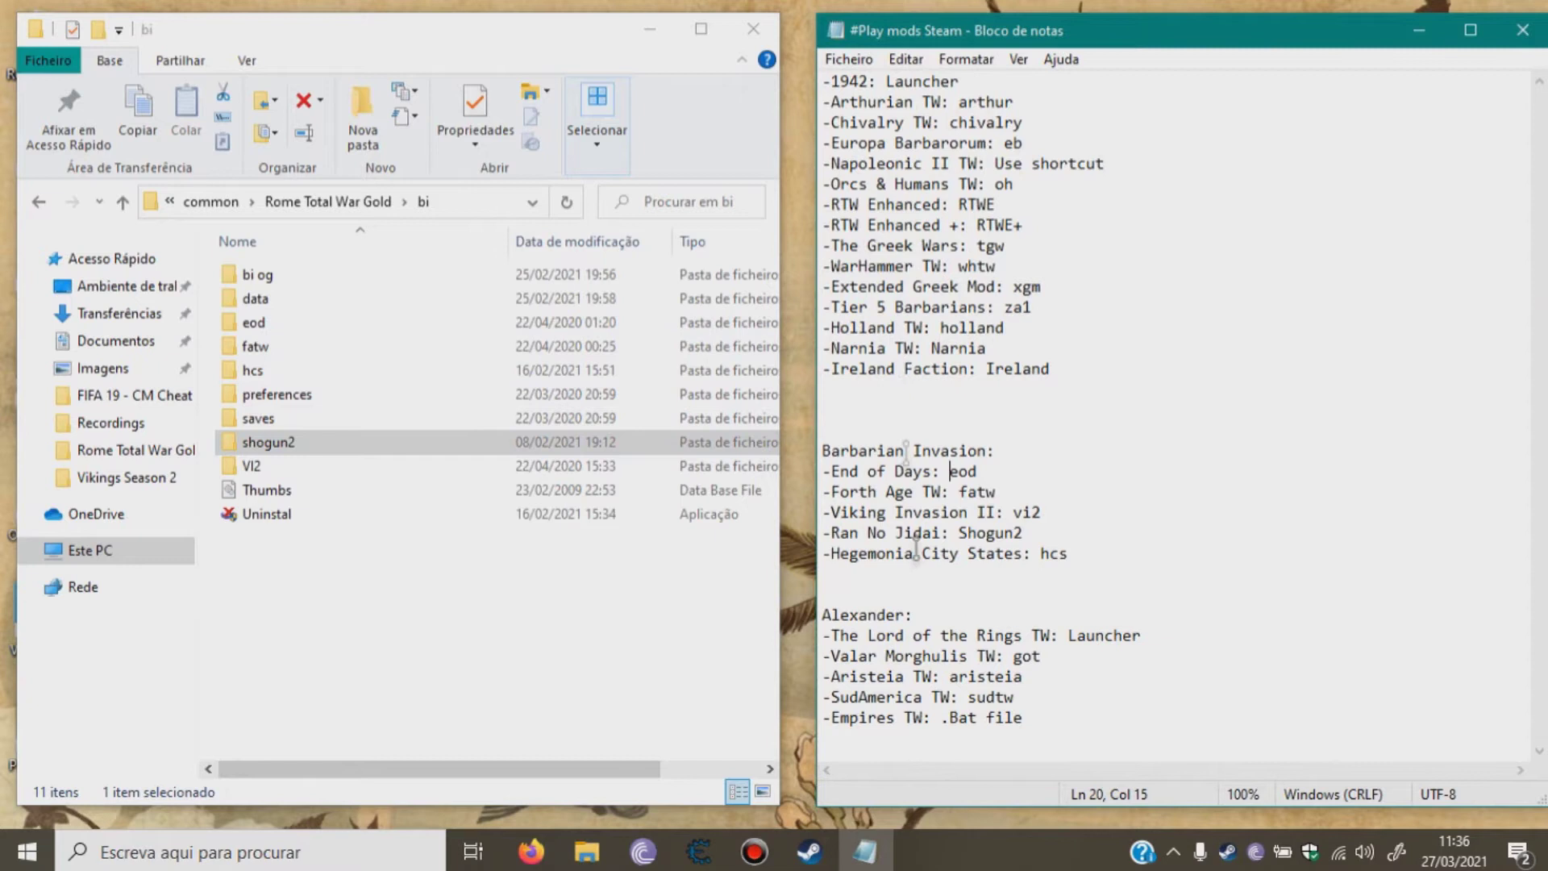
left_click_drag(839, 533, 933, 530)
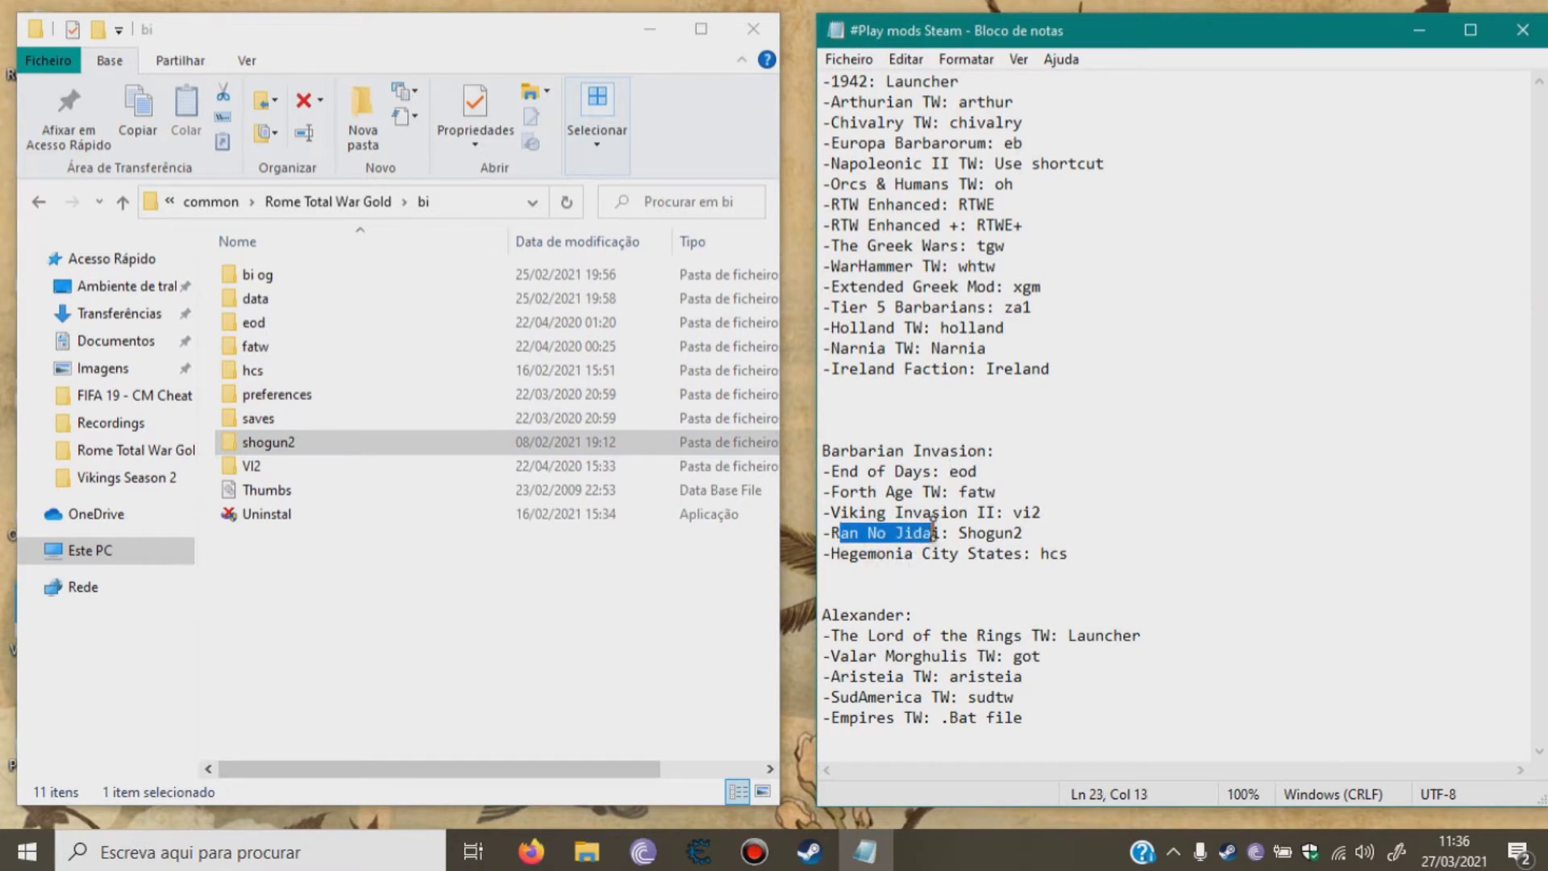
left_click(1172, 538)
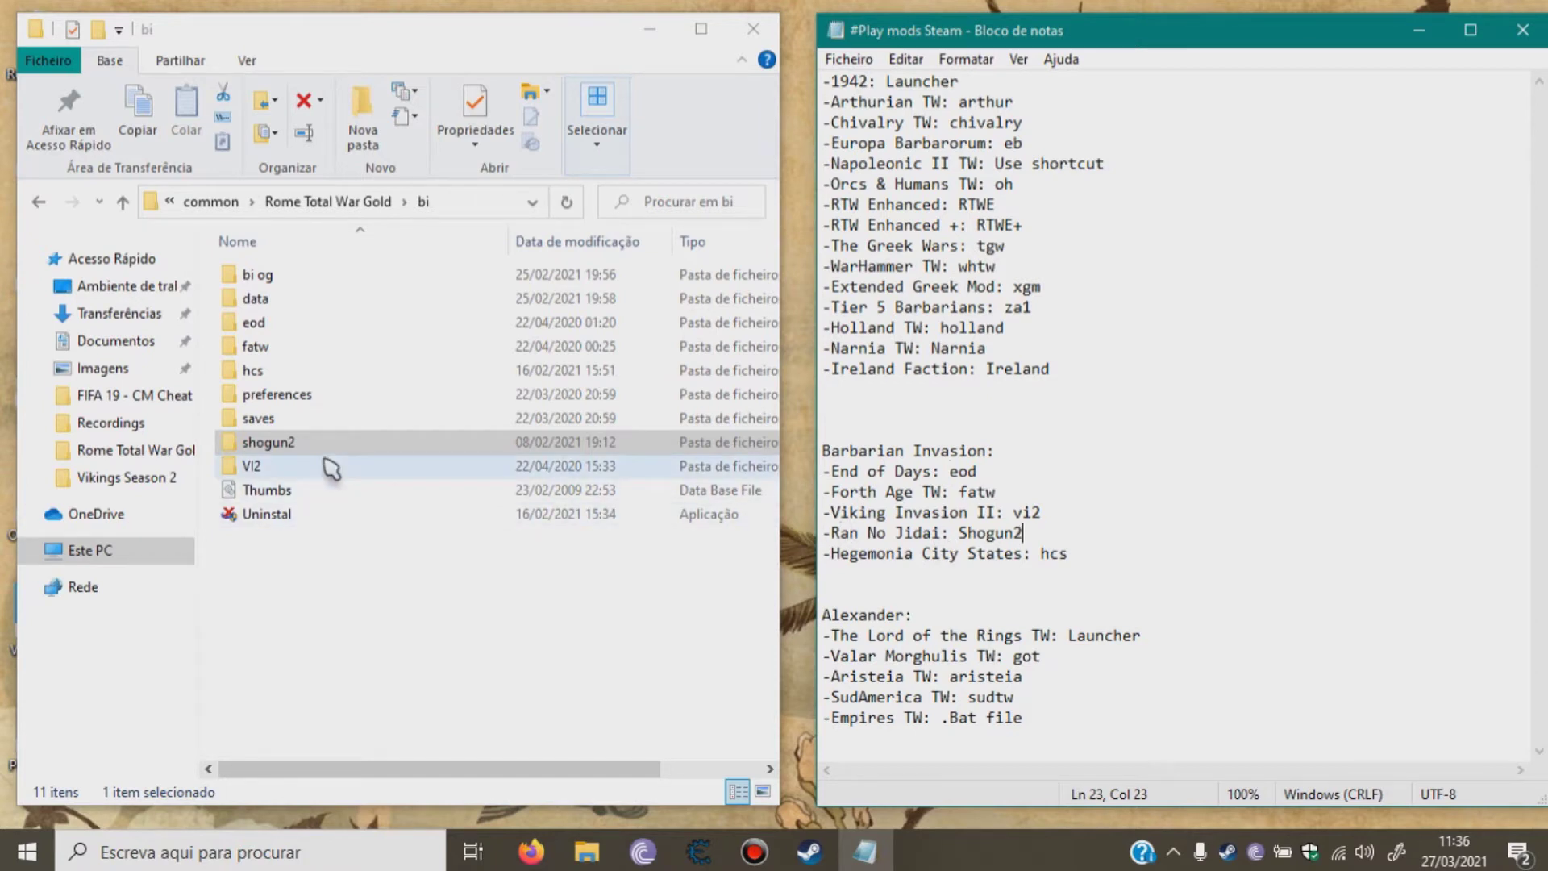
left_click(287, 341)
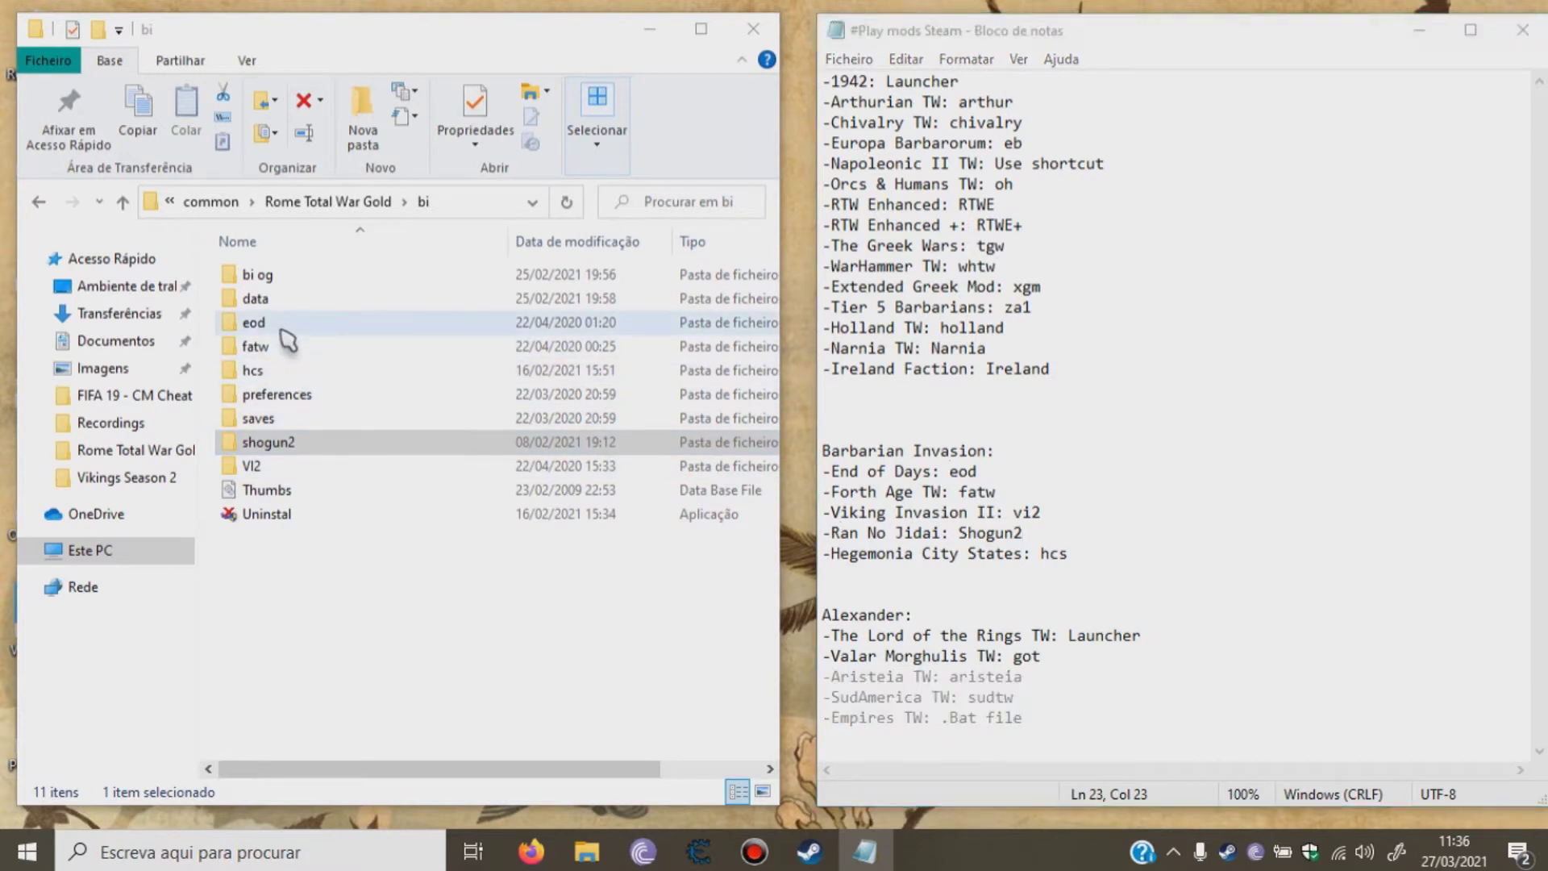
left_click(327, 201)
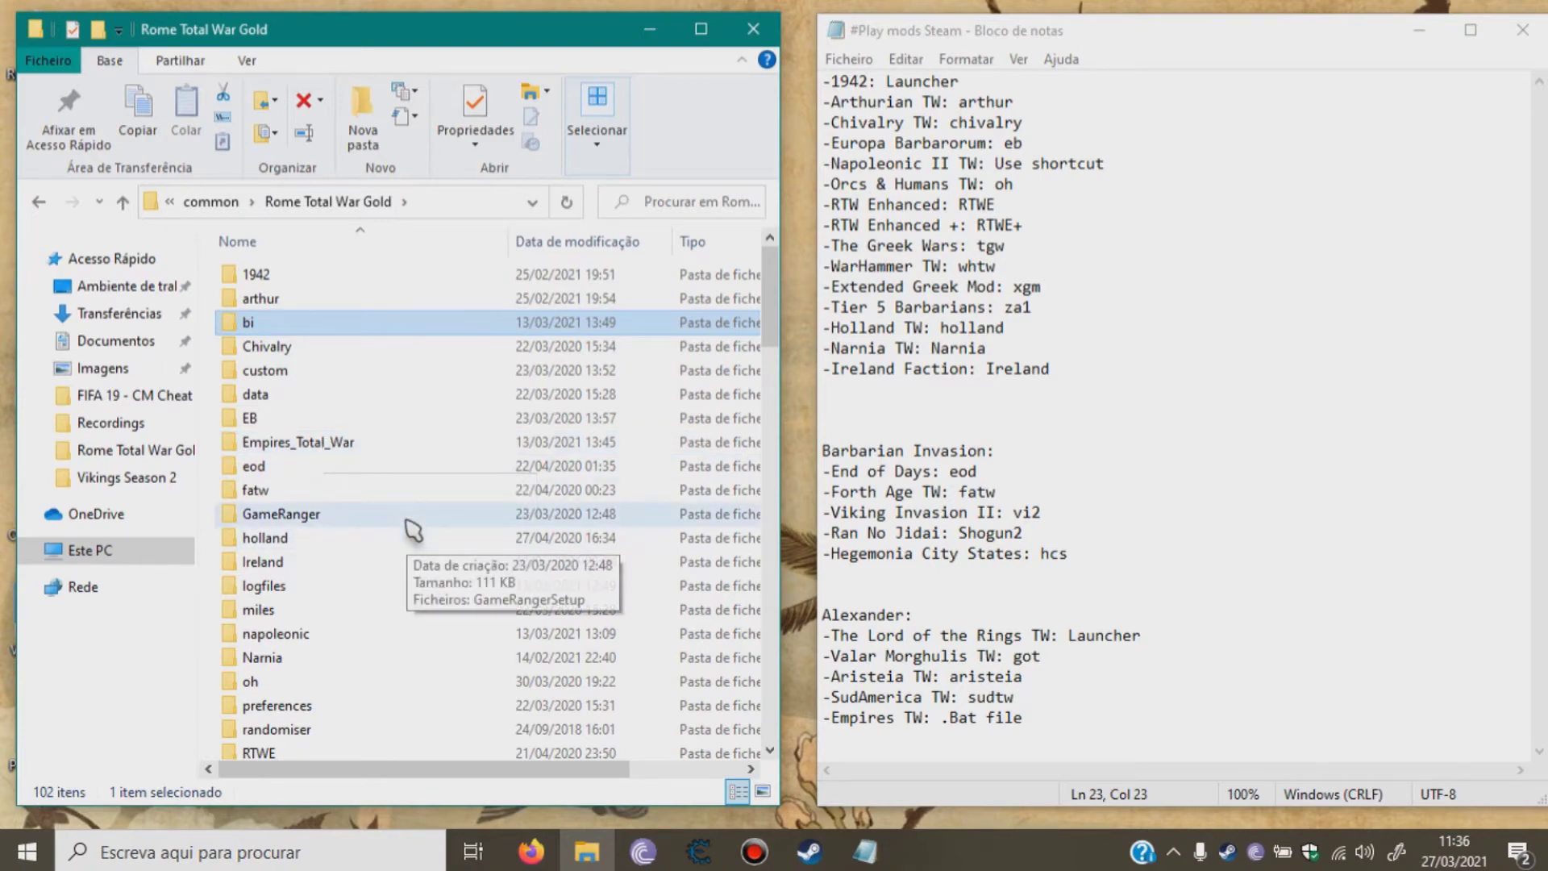
Switch to Firefox's Rome: Total War Mod Launcher page on ModDB and open its files list.
key("alt+Tab")
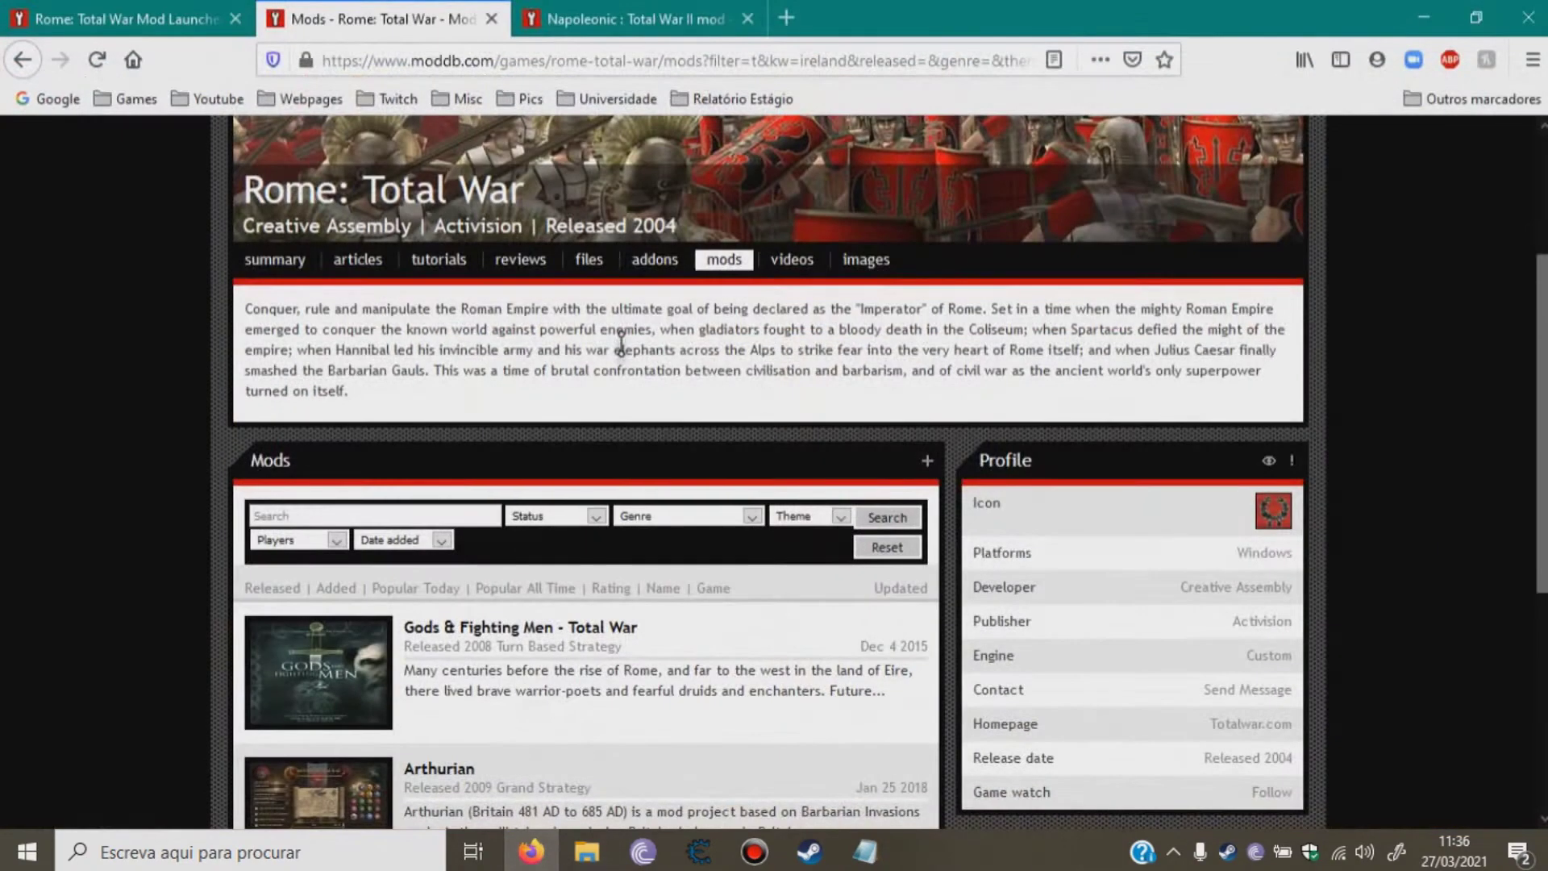
left_click(137, 18)
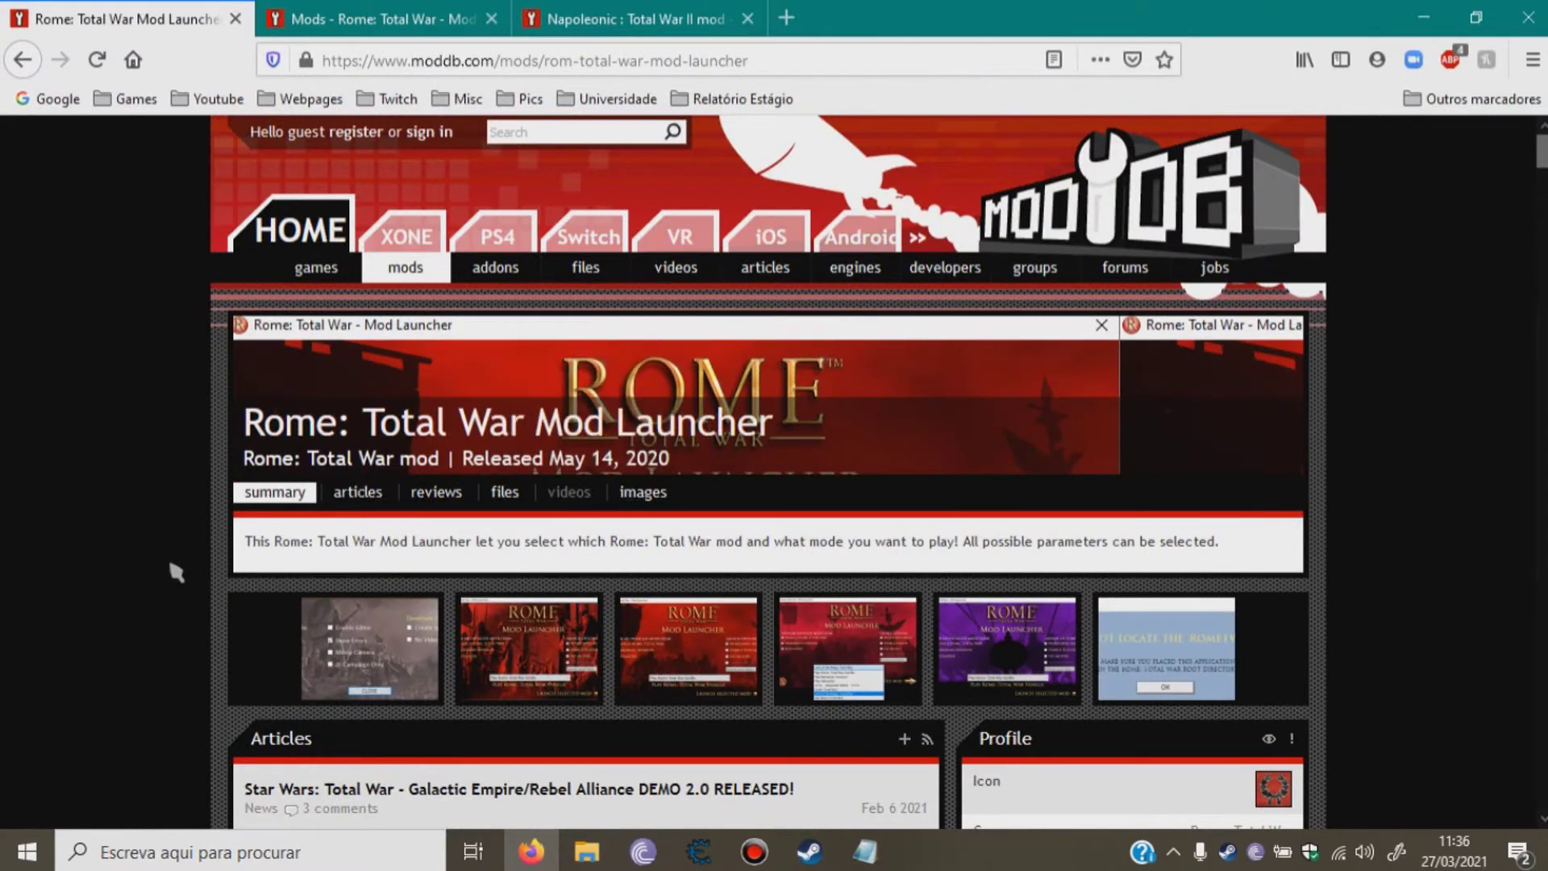
scroll(288, 354, "down", 1)
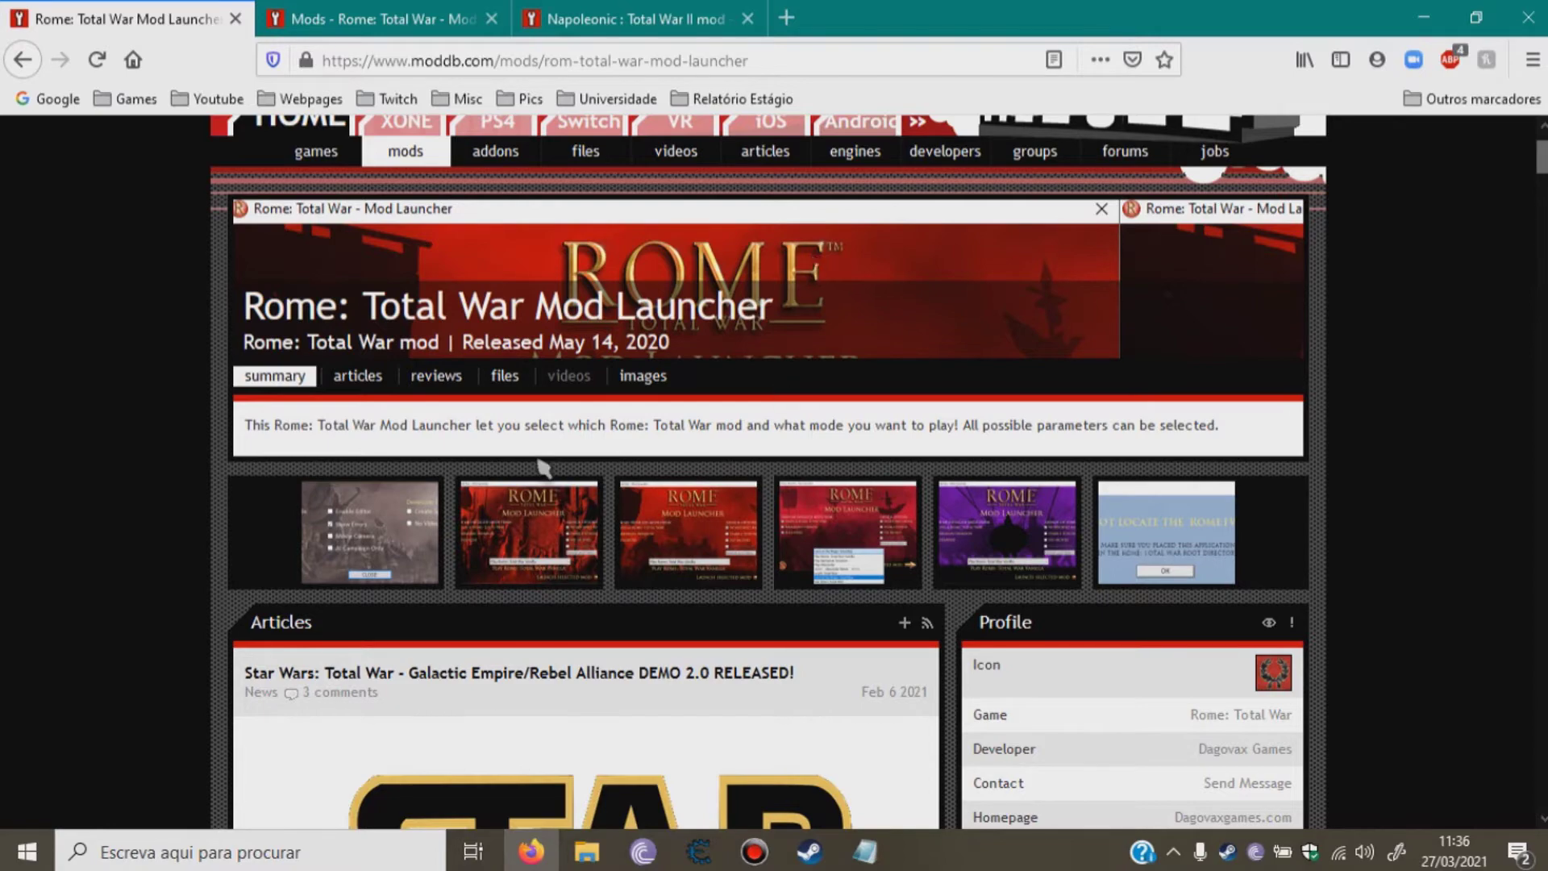
left_click(510, 381)
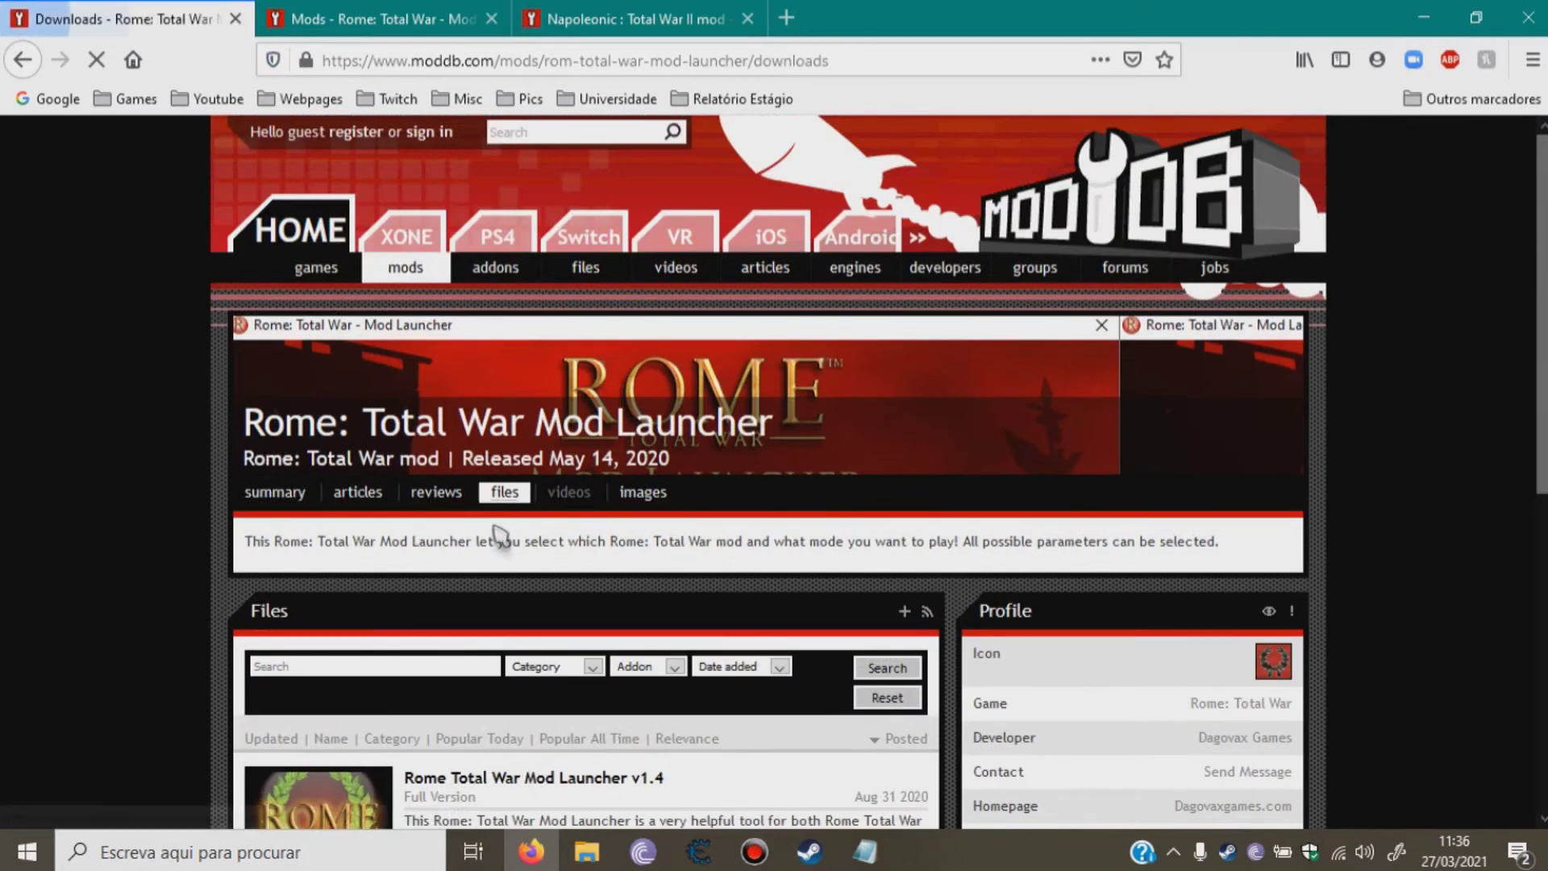
scroll(403, 613, "down", 3)
Minimize Firefox and select the 45,2 MB Rome Total War Mod Launcher application.
left_click(1423, 17)
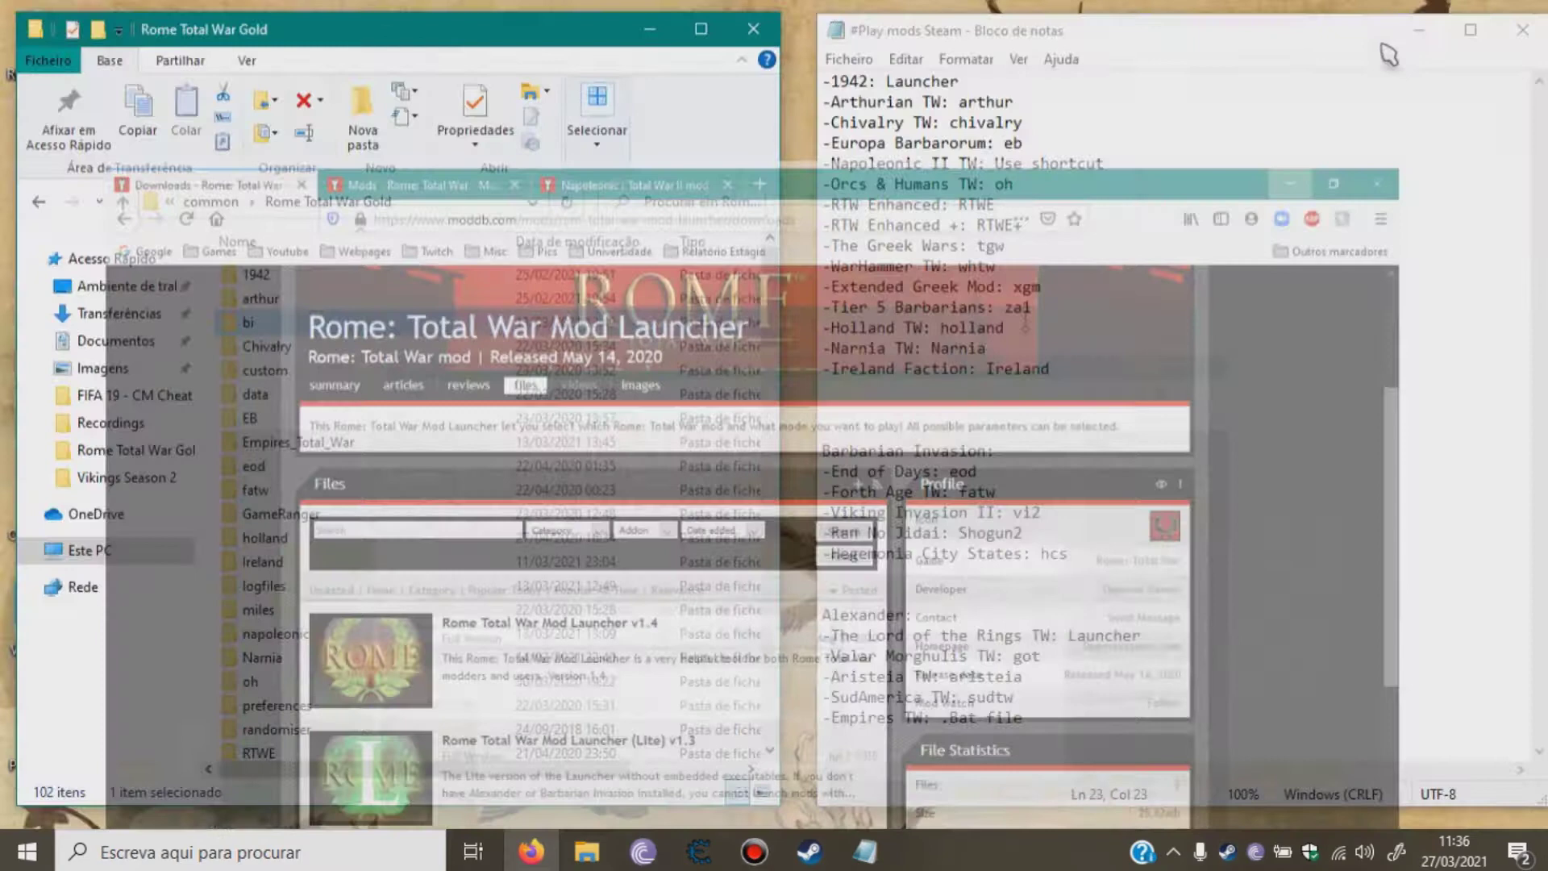
scroll(388, 551, "down", 1)
scroll(388, 551, "down", 8)
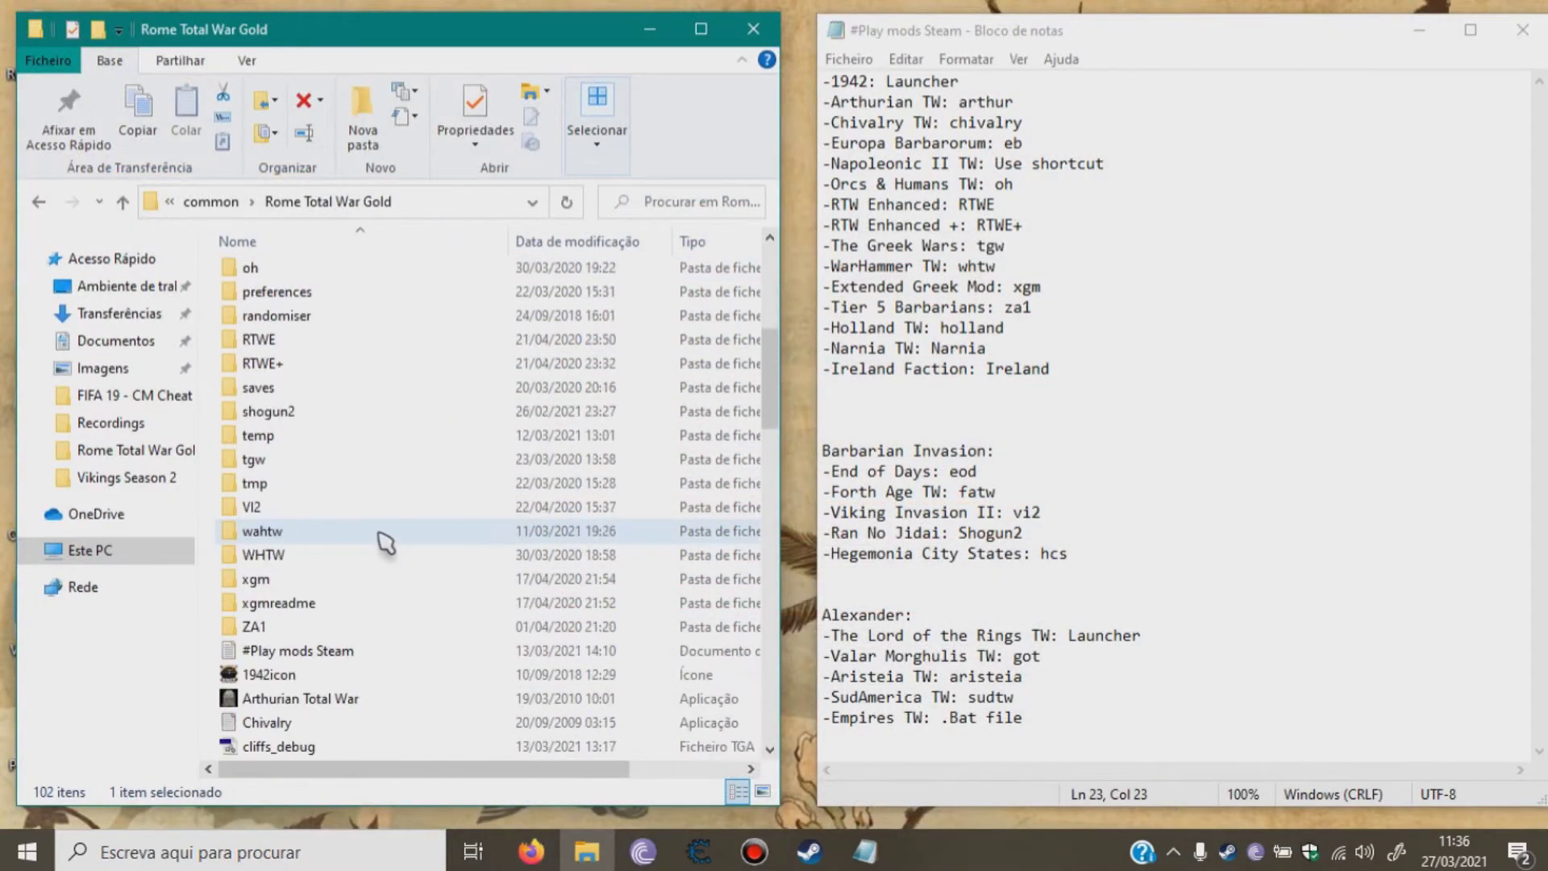
scroll(386, 543, "down", 8)
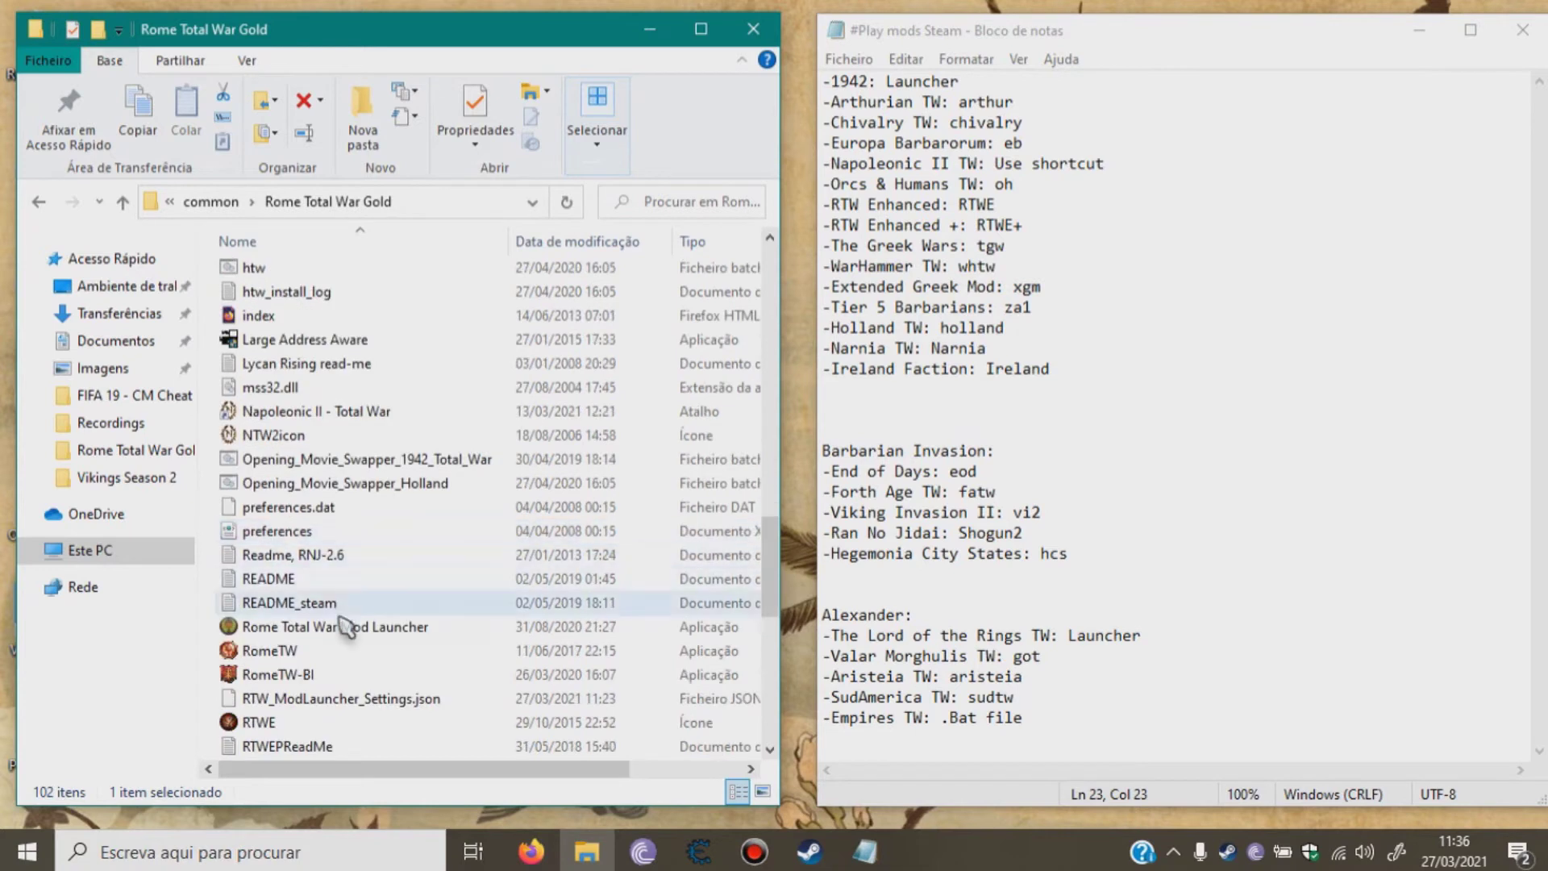
left_click(347, 629)
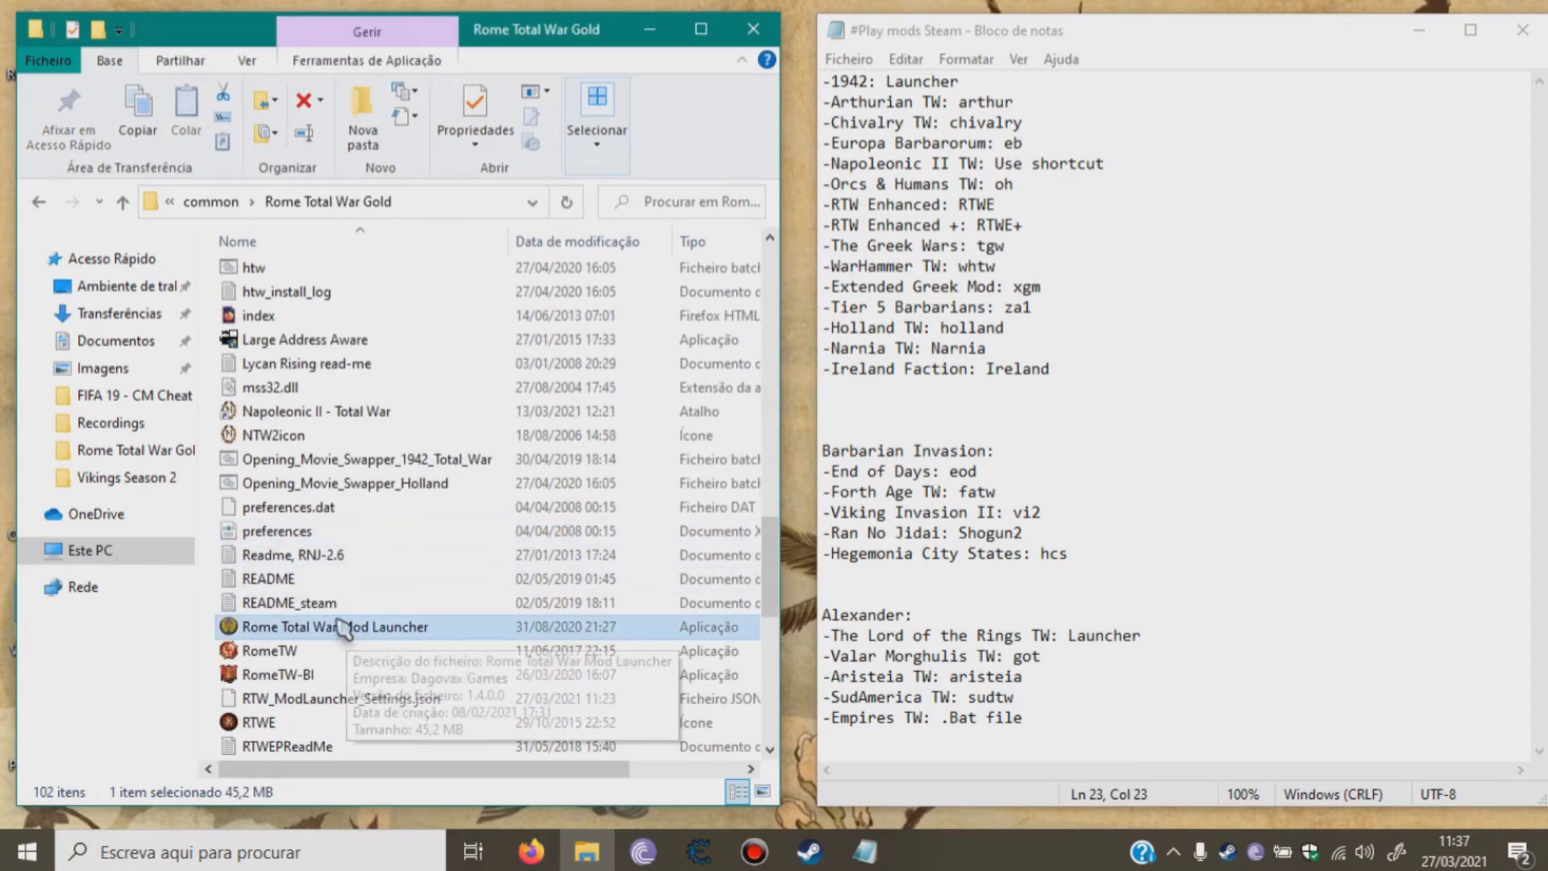
Start the Rome Total War Mod Launcher and pick shogun2 as the mod.
double_click(310, 628)
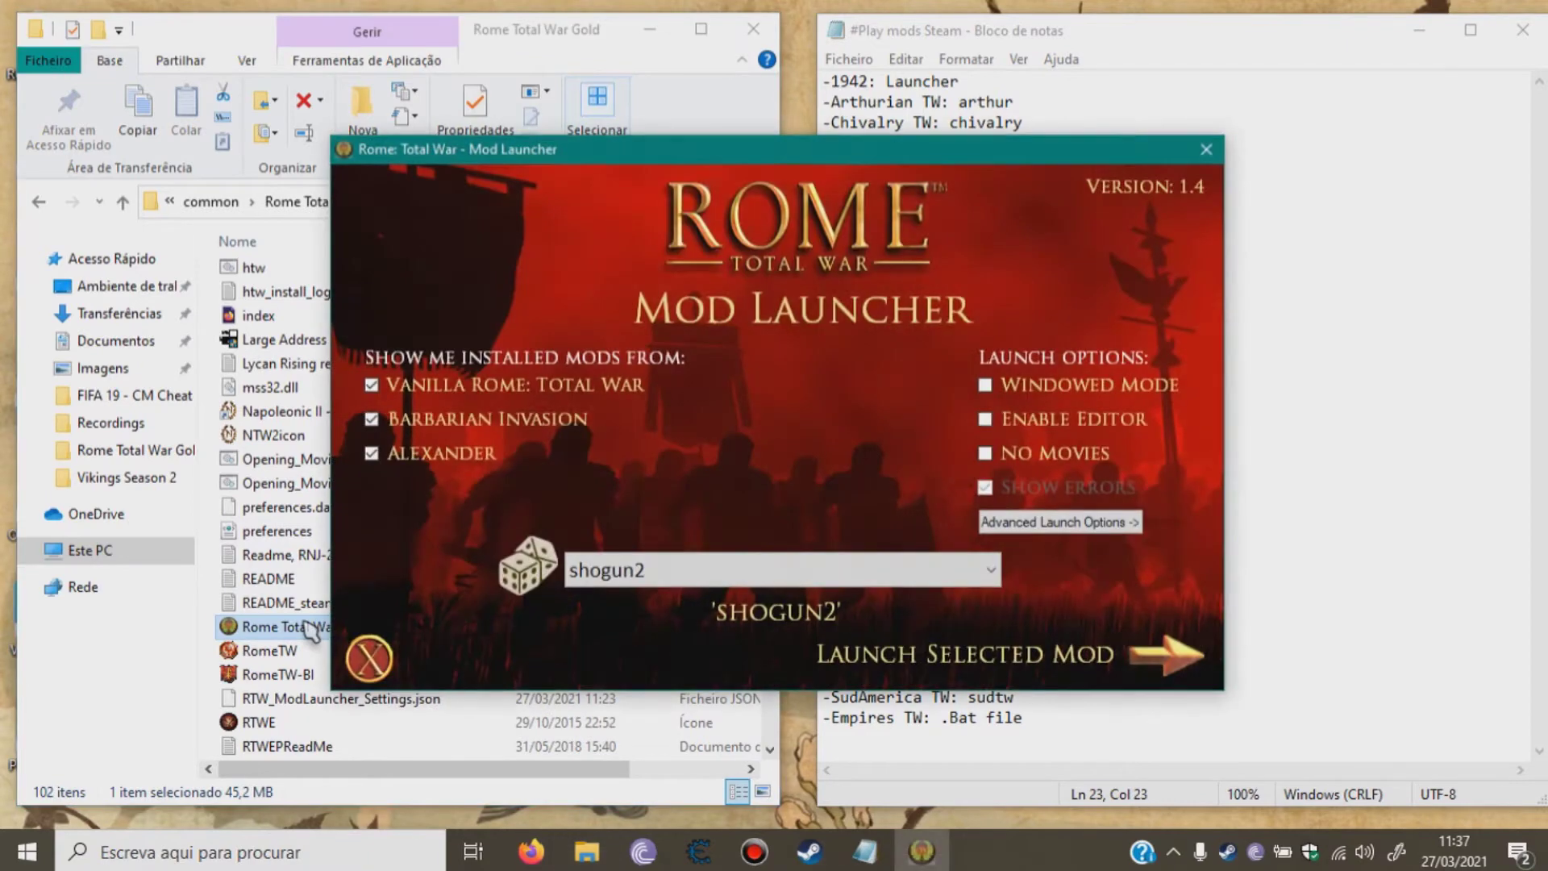
left_click(653, 570)
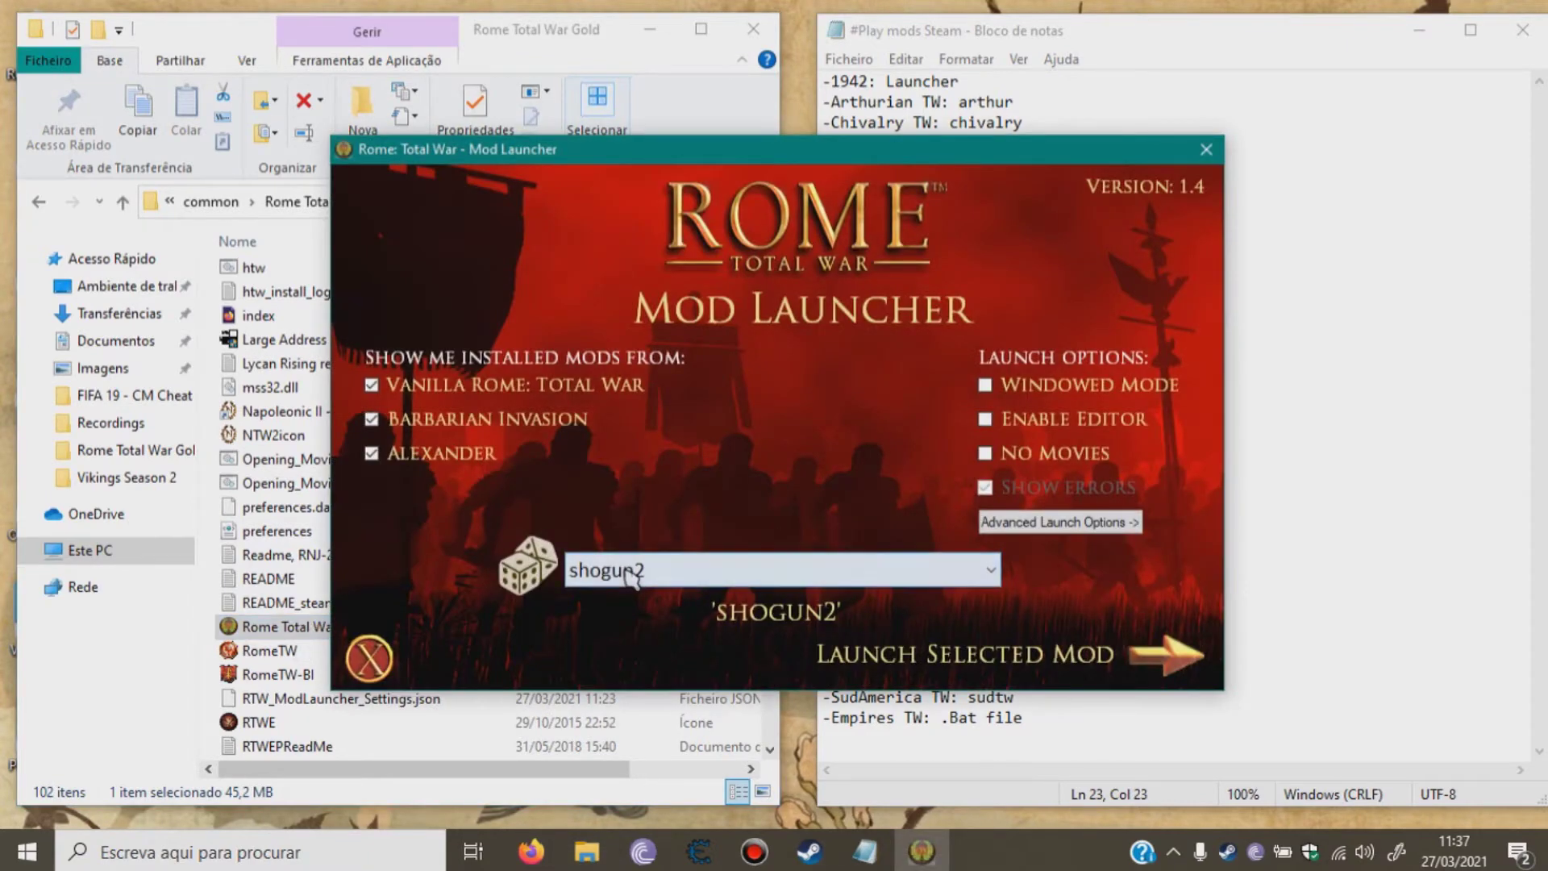
left_click(626, 695)
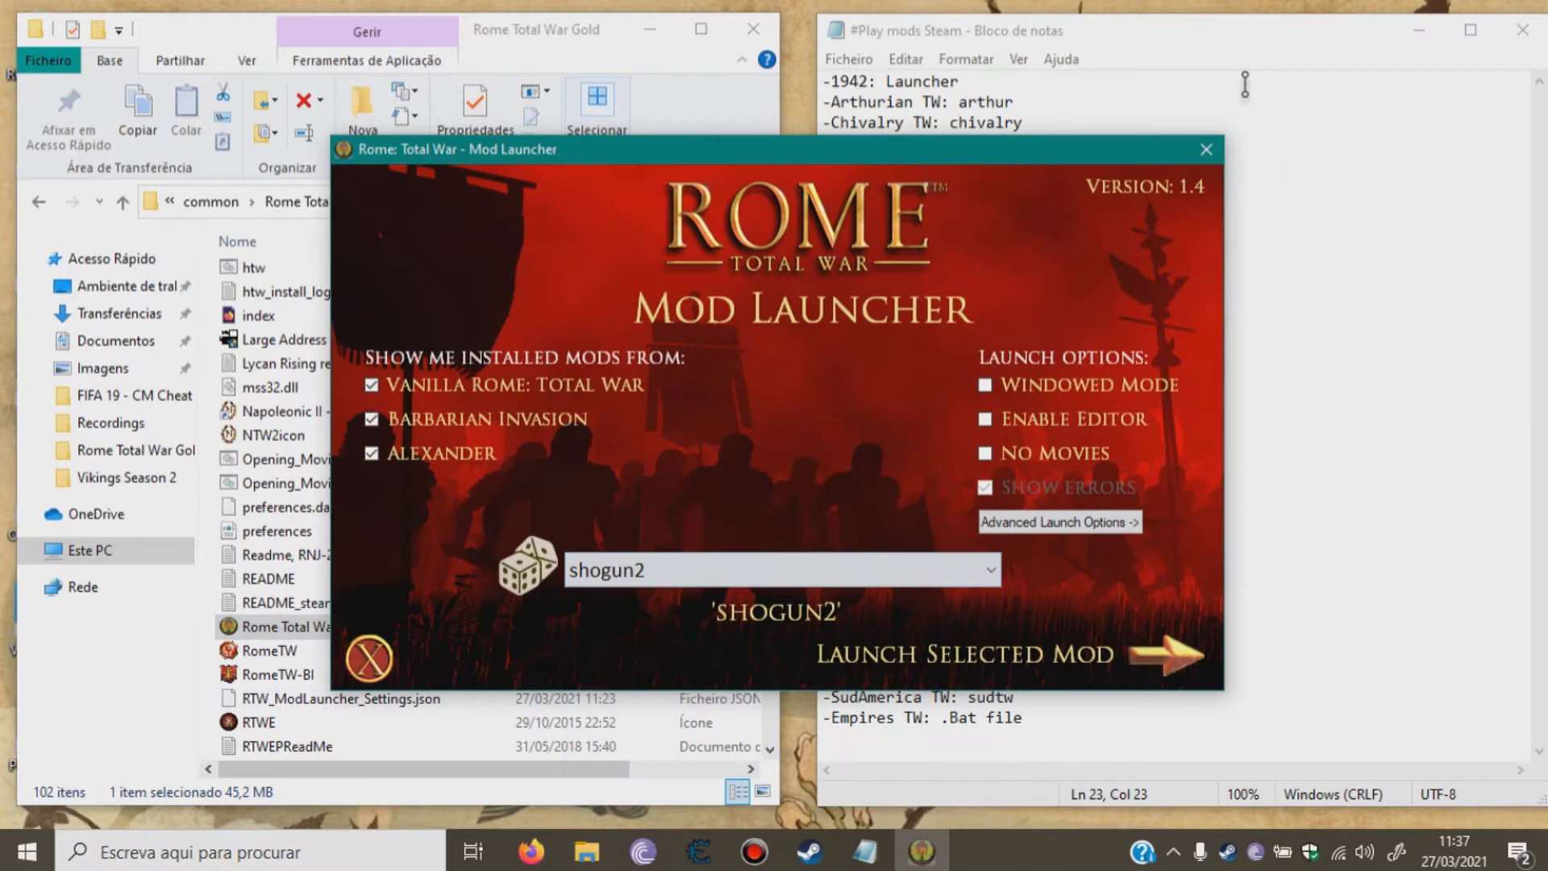
Check the mod notes, then switch the launcher's mod from shogun2 to End of Days.
left_click(1227, 47)
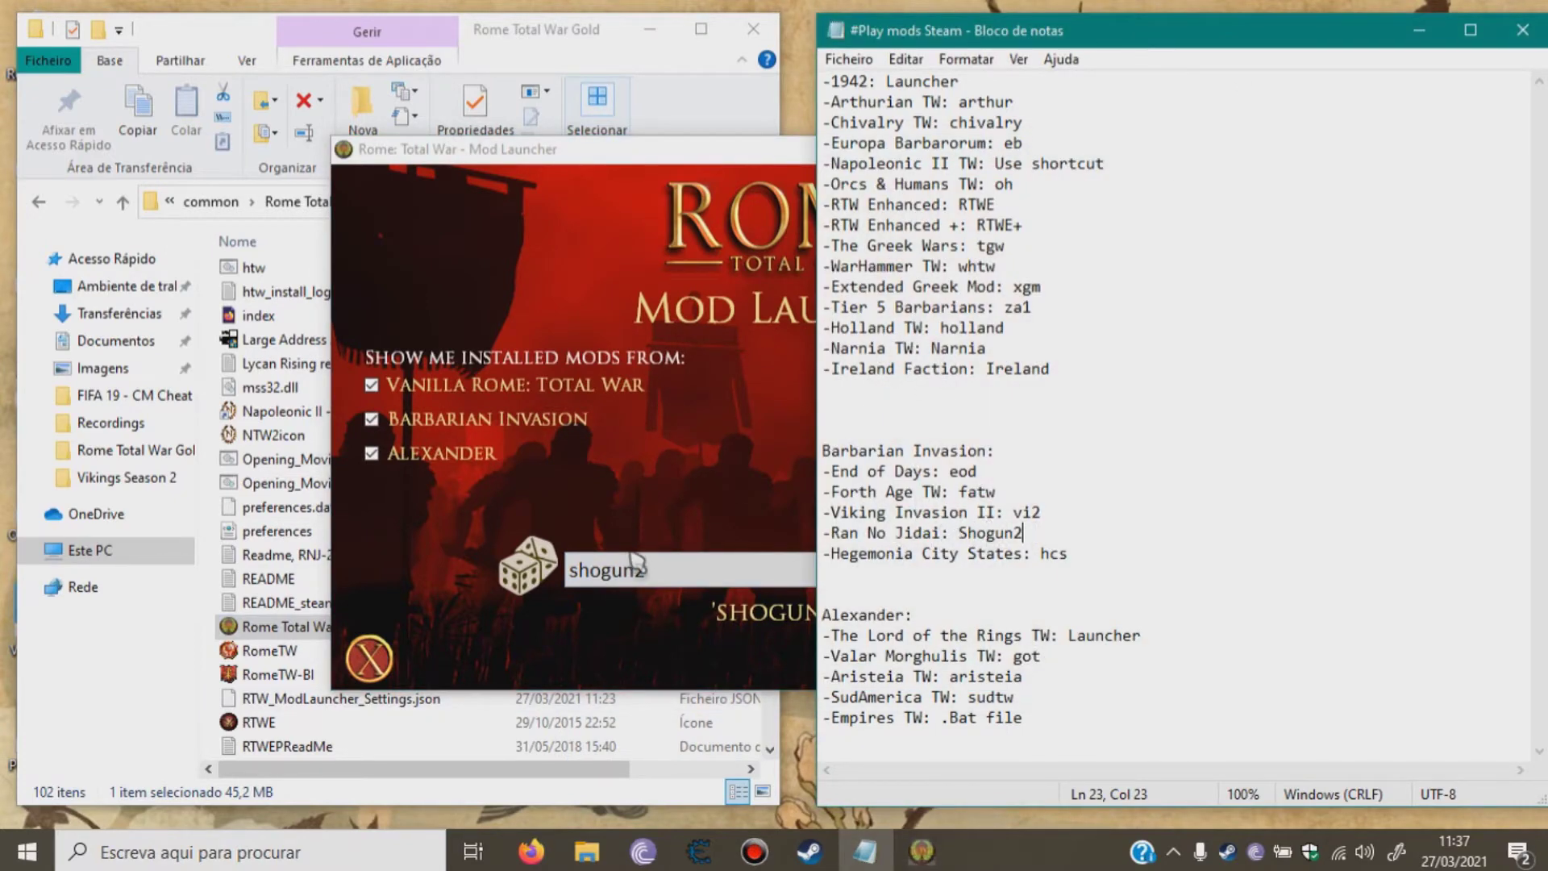
left_click(674, 576)
left_click(690, 574)
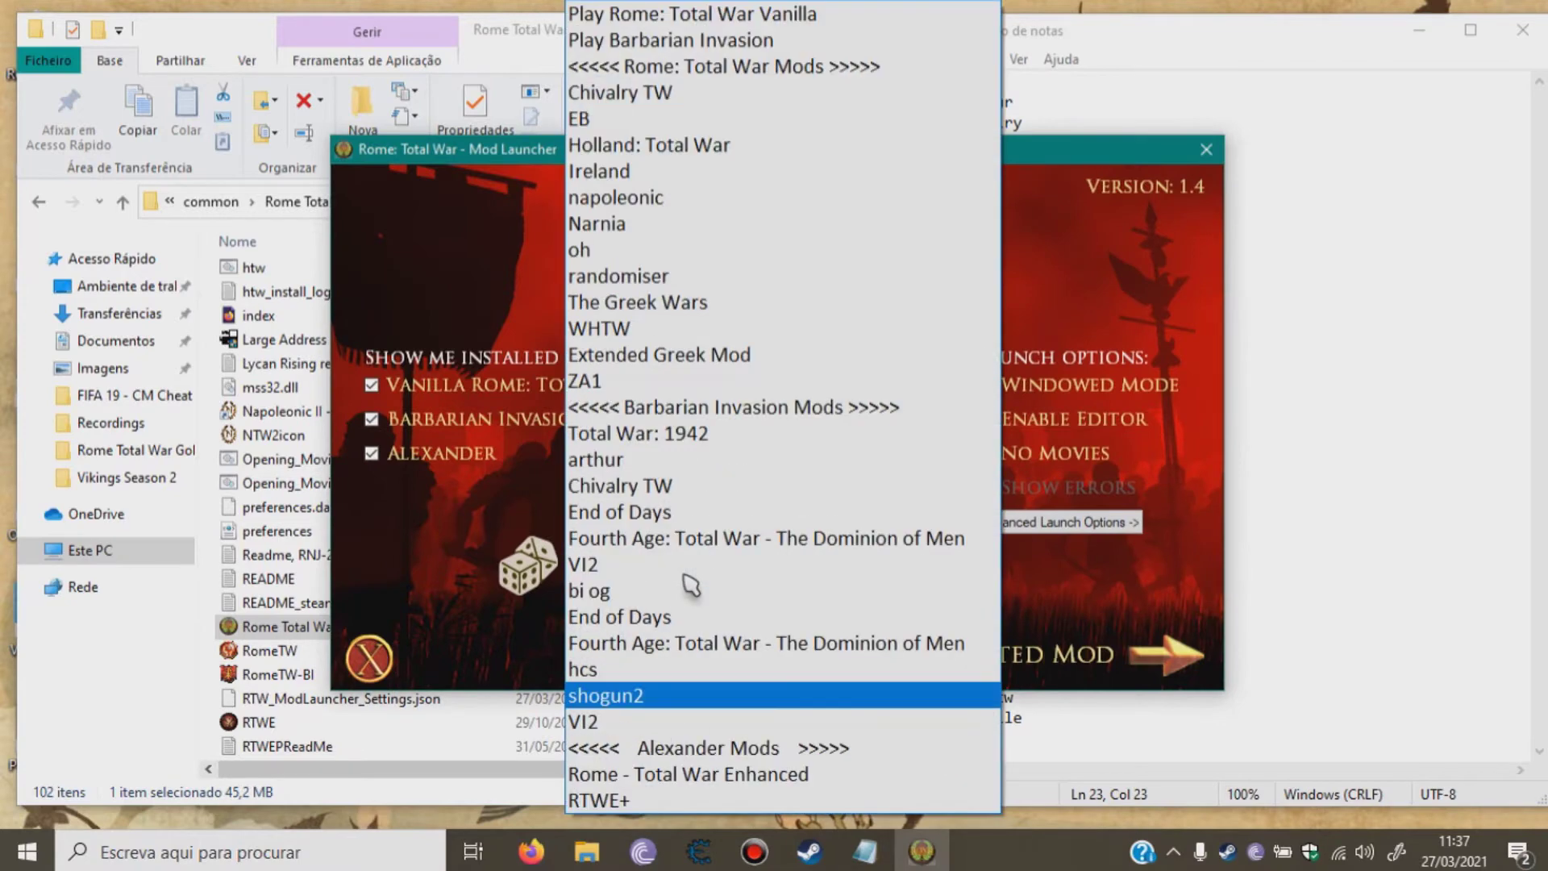
left_click(635, 706)
left_click(655, 612)
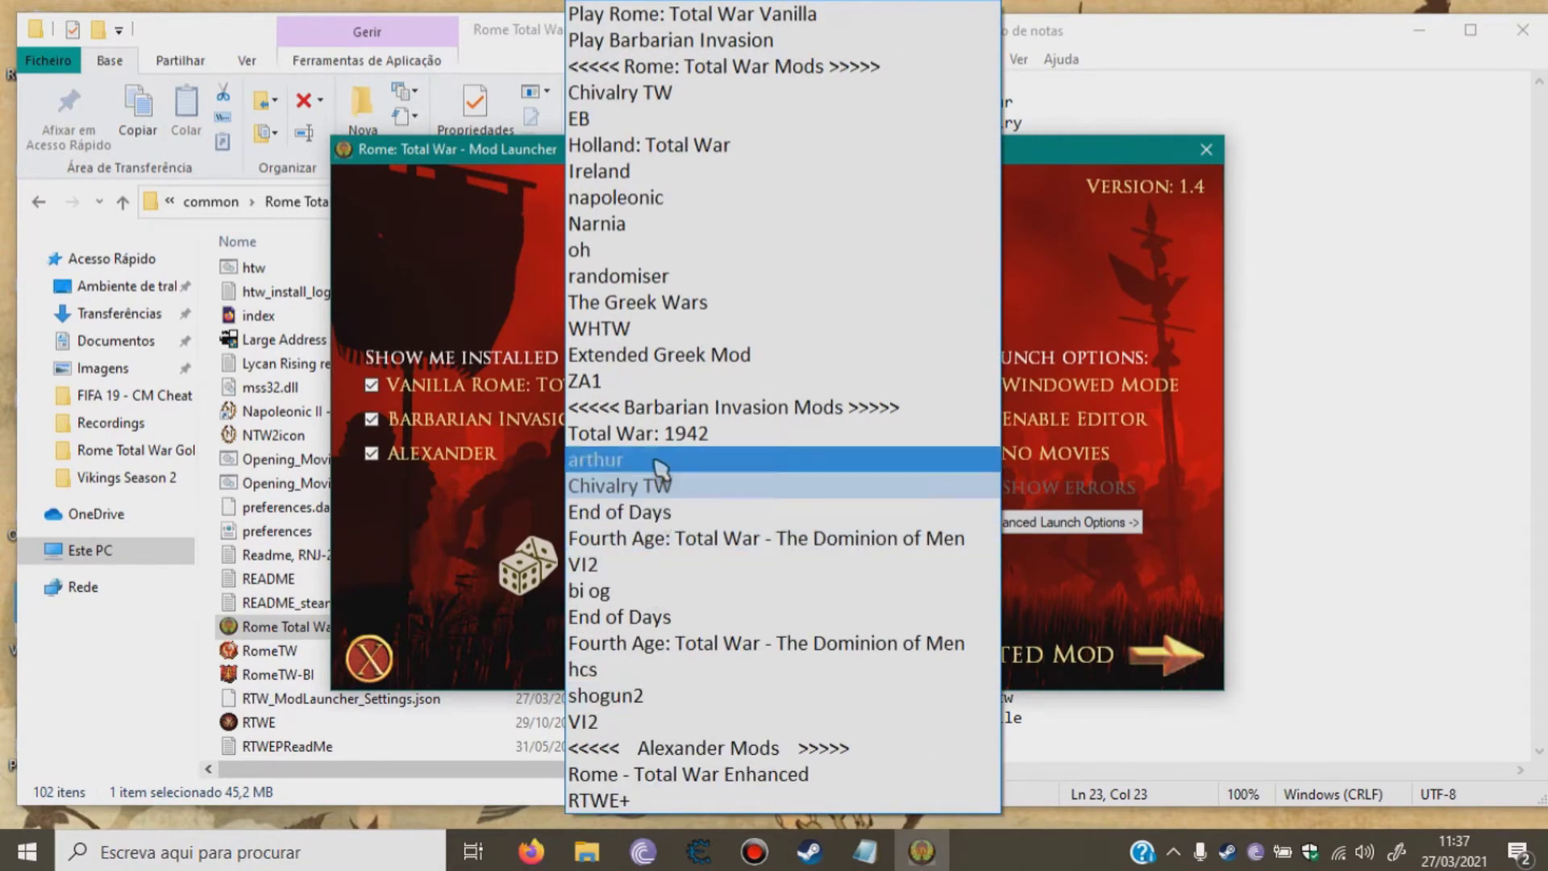
left_click(649, 513)
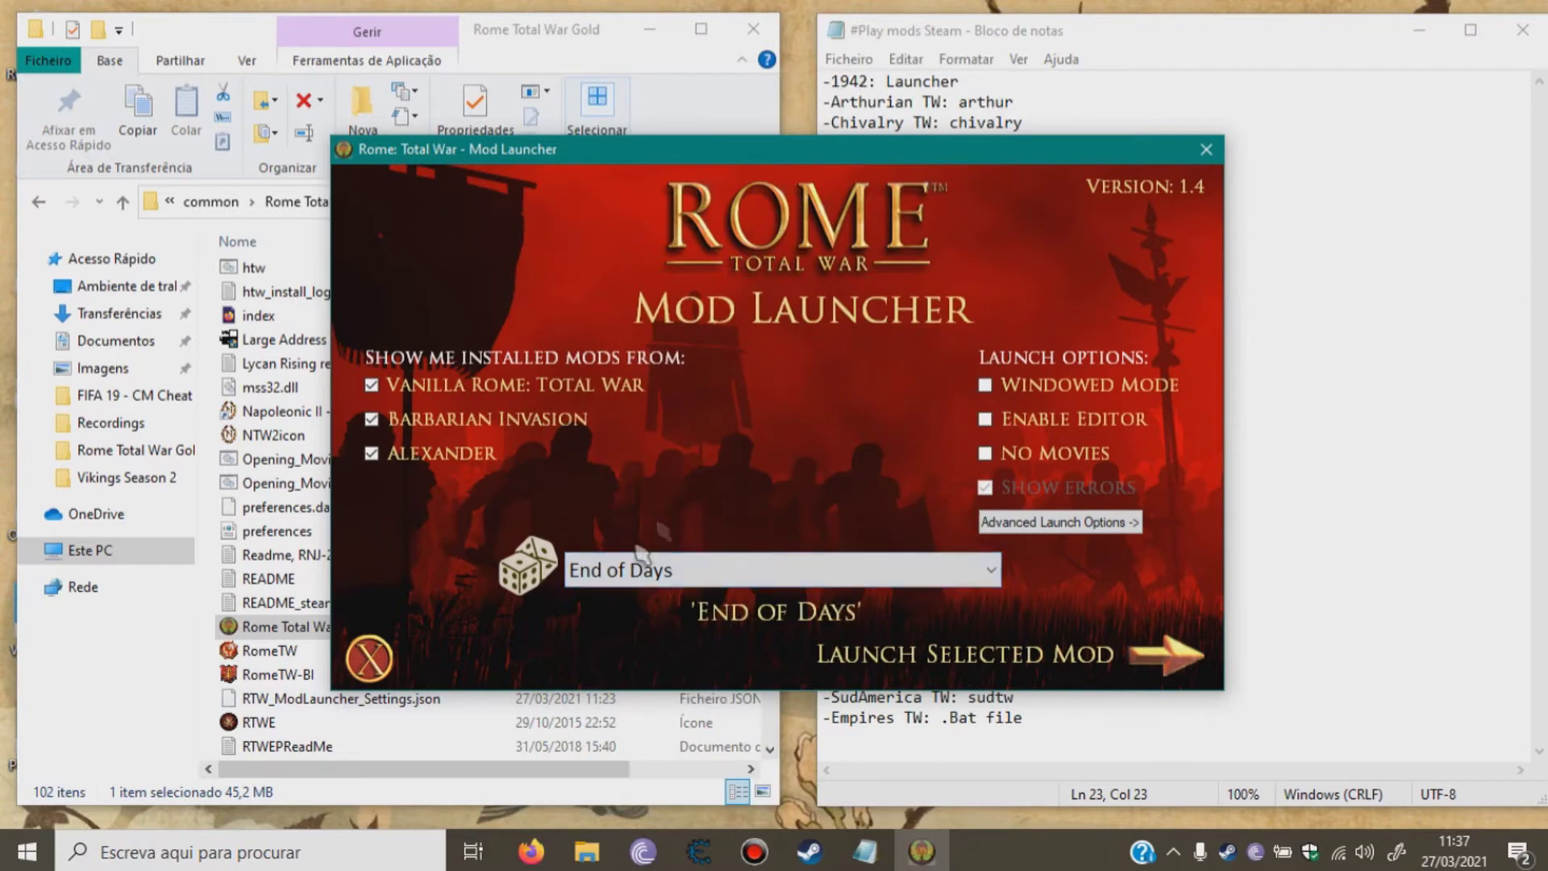
left_click(721, 587)
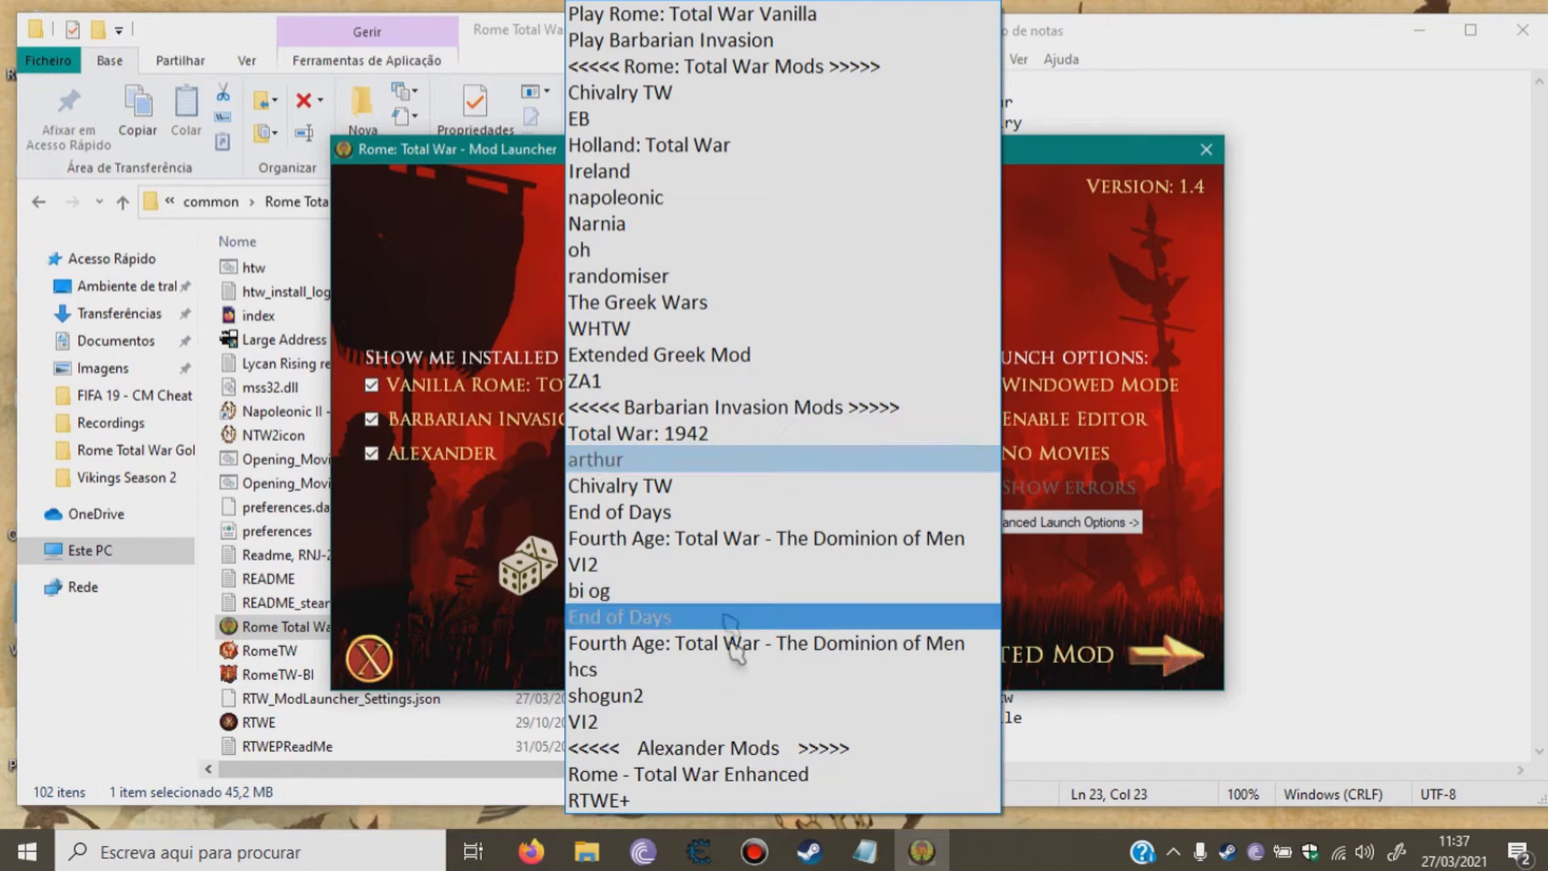
Browse the Alexander and Barbarian Invasion mod lists by toggling each game's checkbox.
left_click(412, 516)
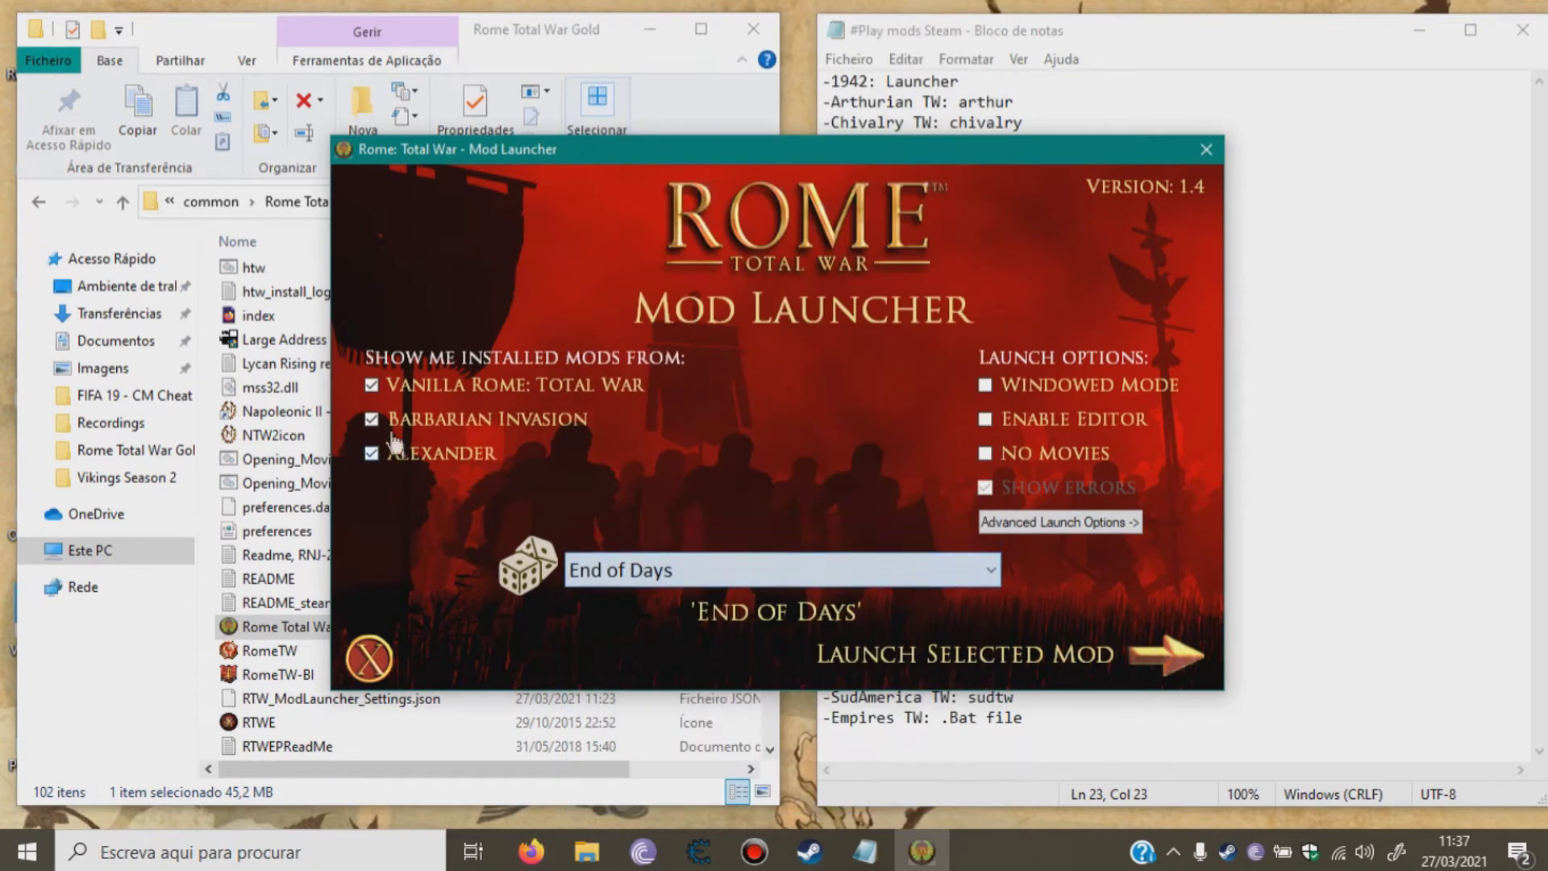
left_click(376, 420)
left_click(735, 585)
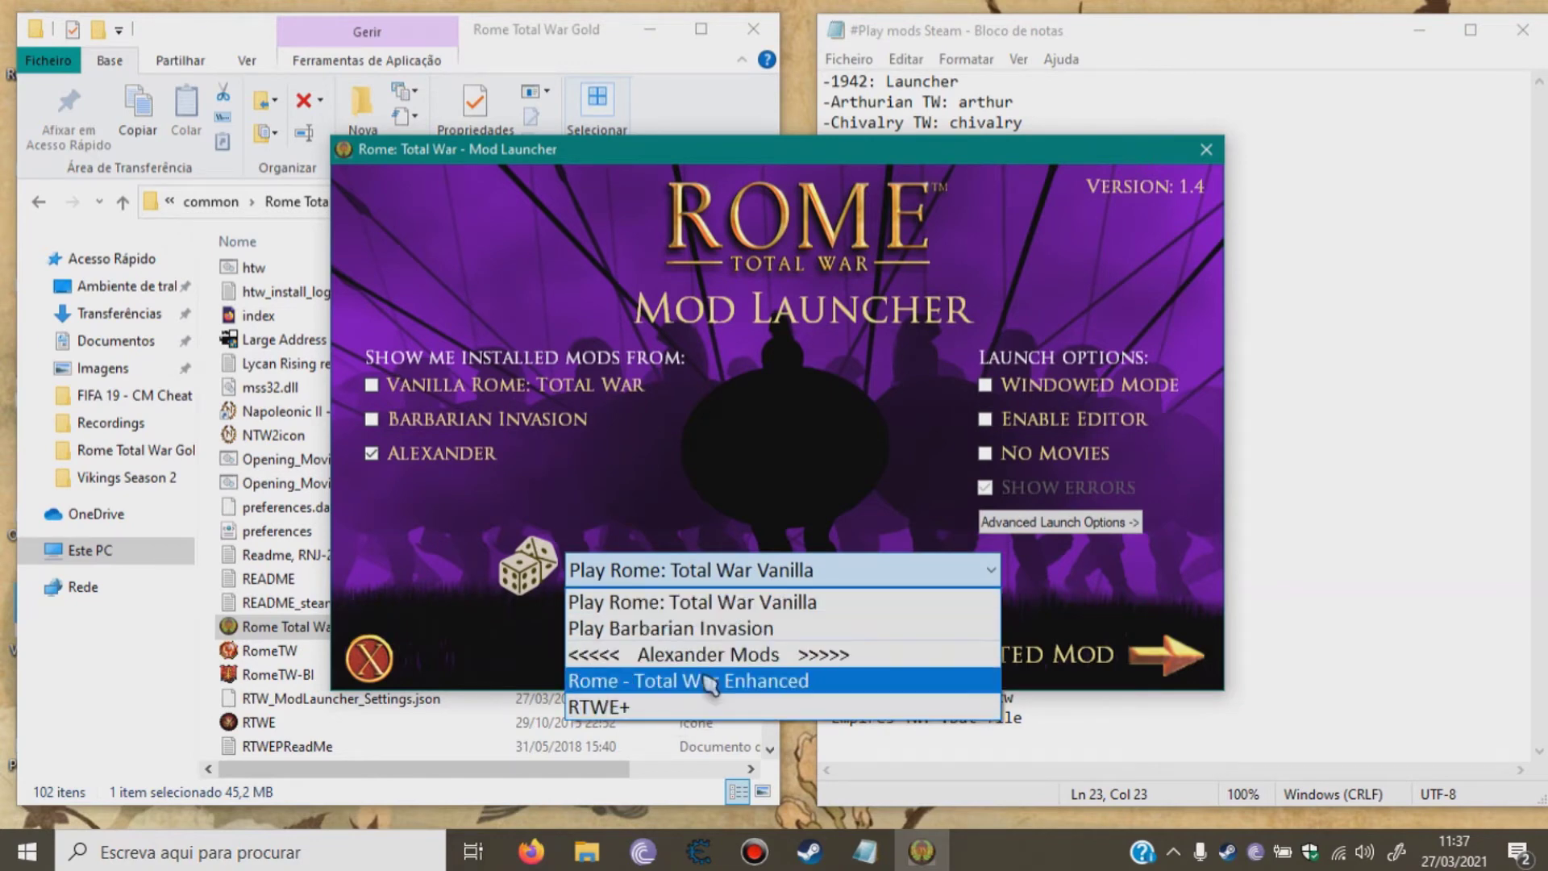
left_click(407, 451)
left_click(375, 421)
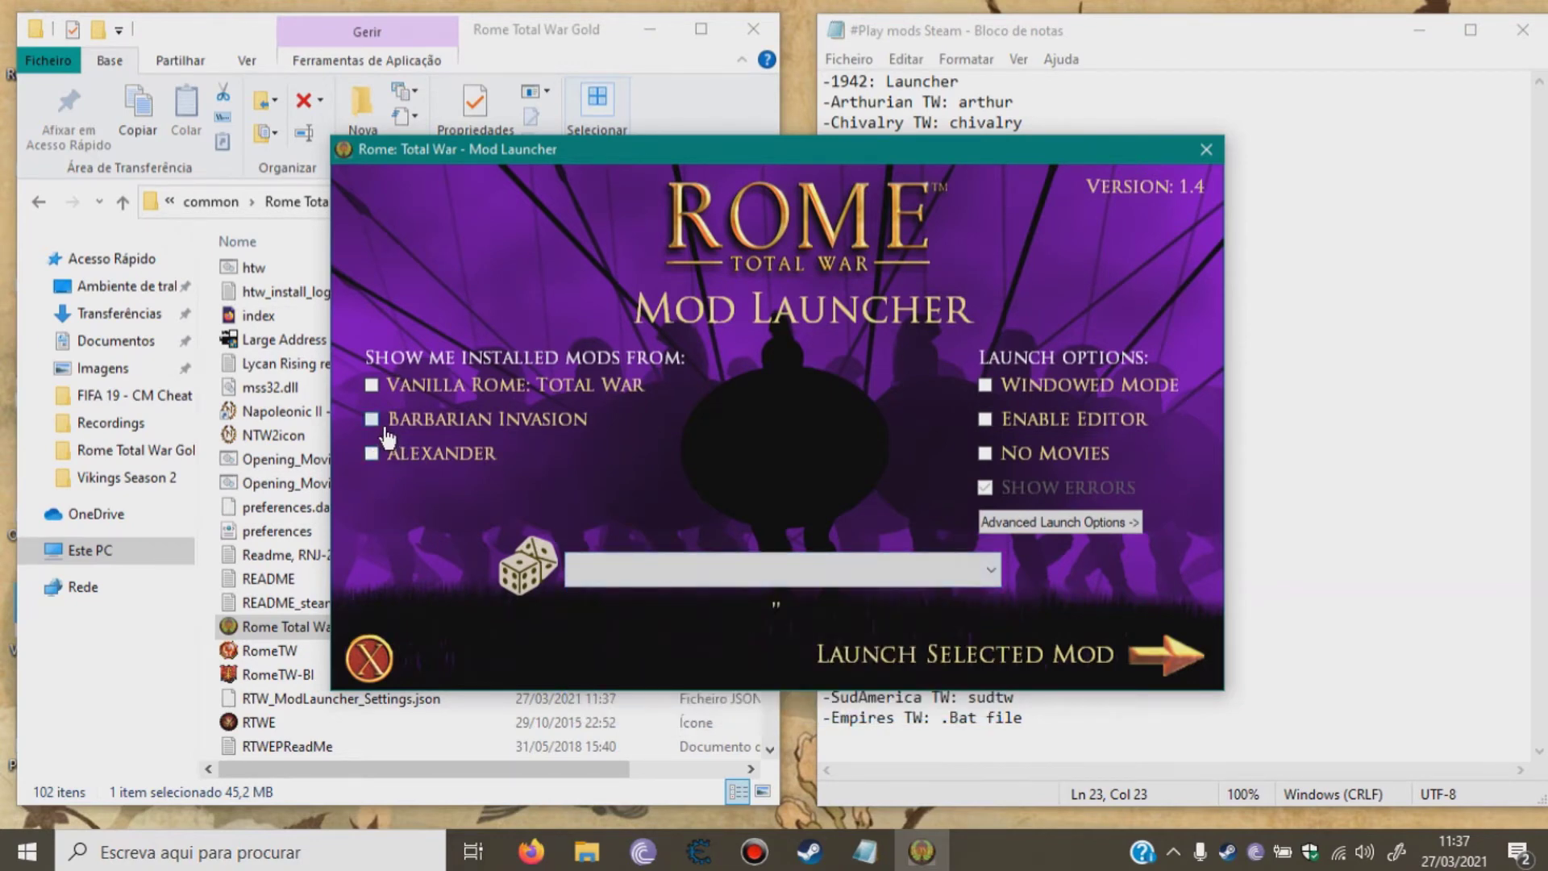
left_click(717, 569)
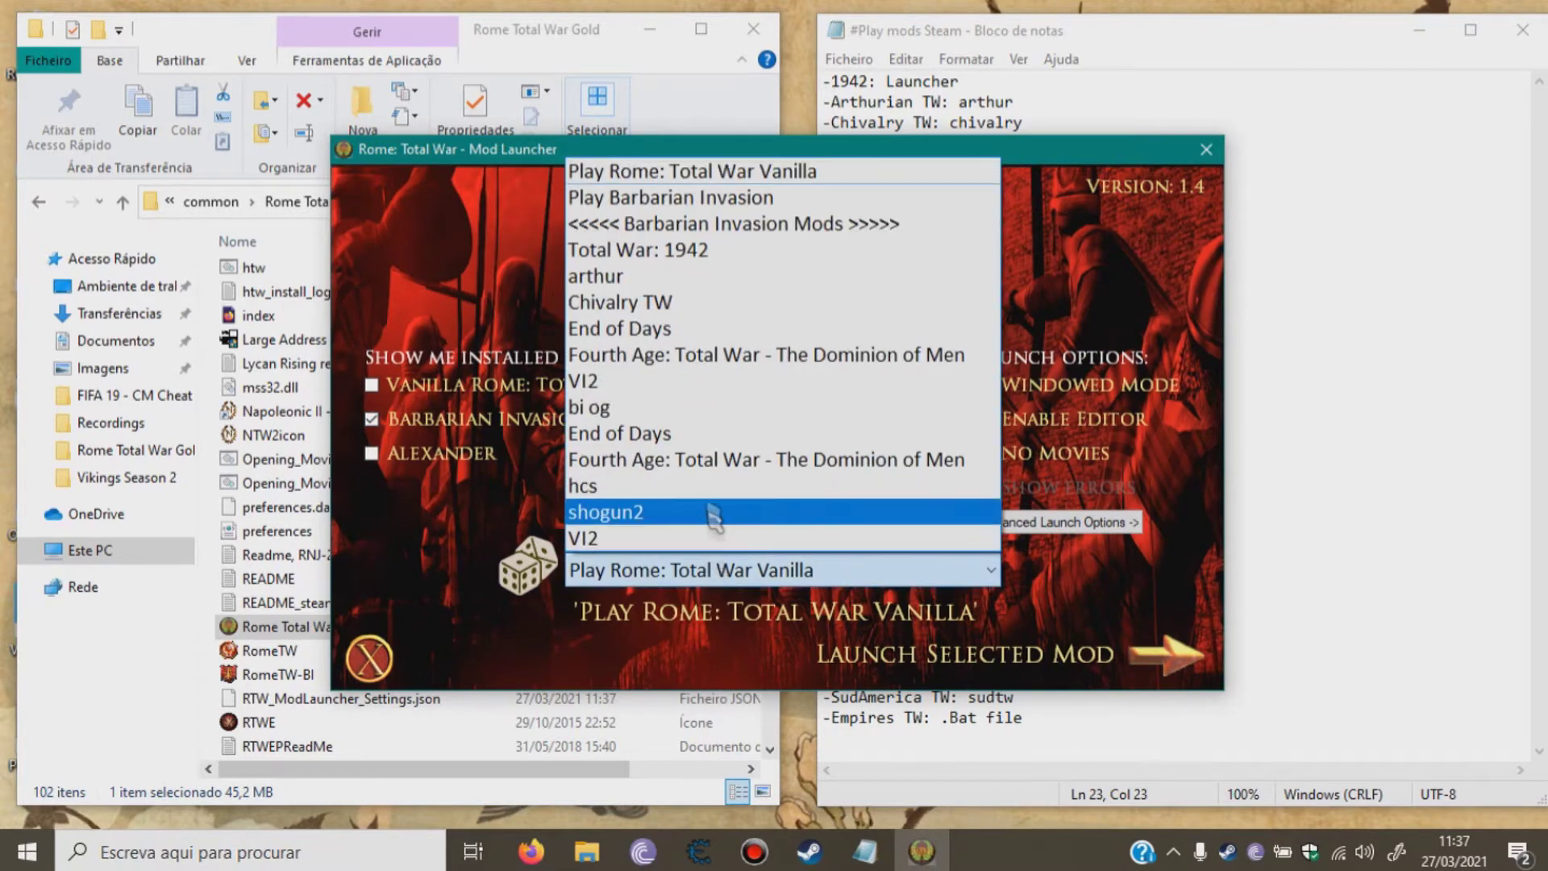
Leave only Vanilla Rome: Total War listed, with Play Rome: Total War Vanilla selected.
left_click(504, 300)
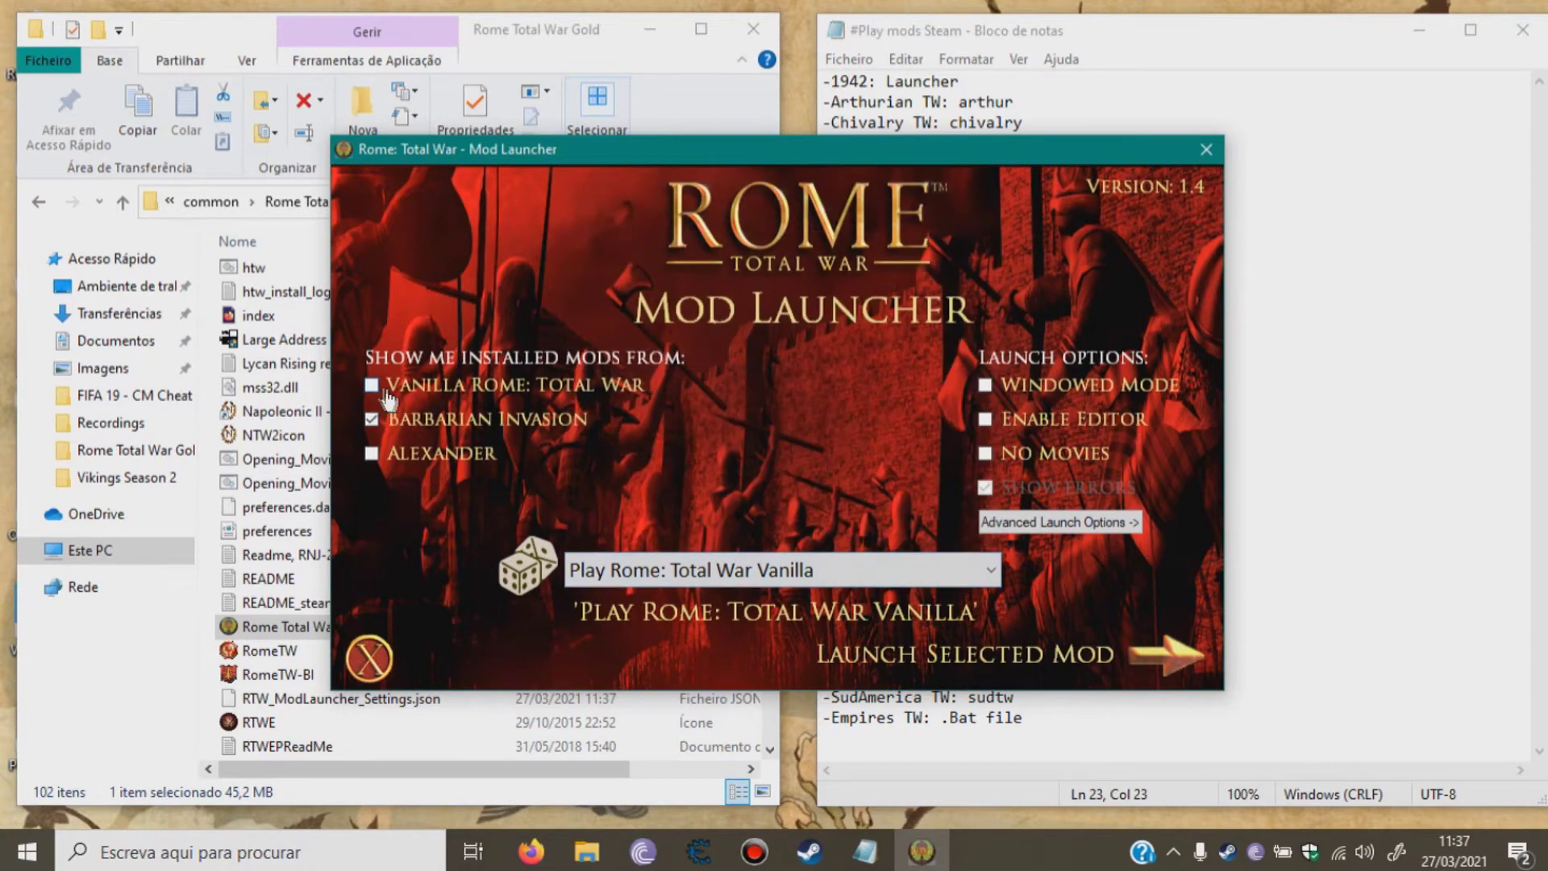
left_click(371, 418)
left_click(732, 573)
left_click(725, 571)
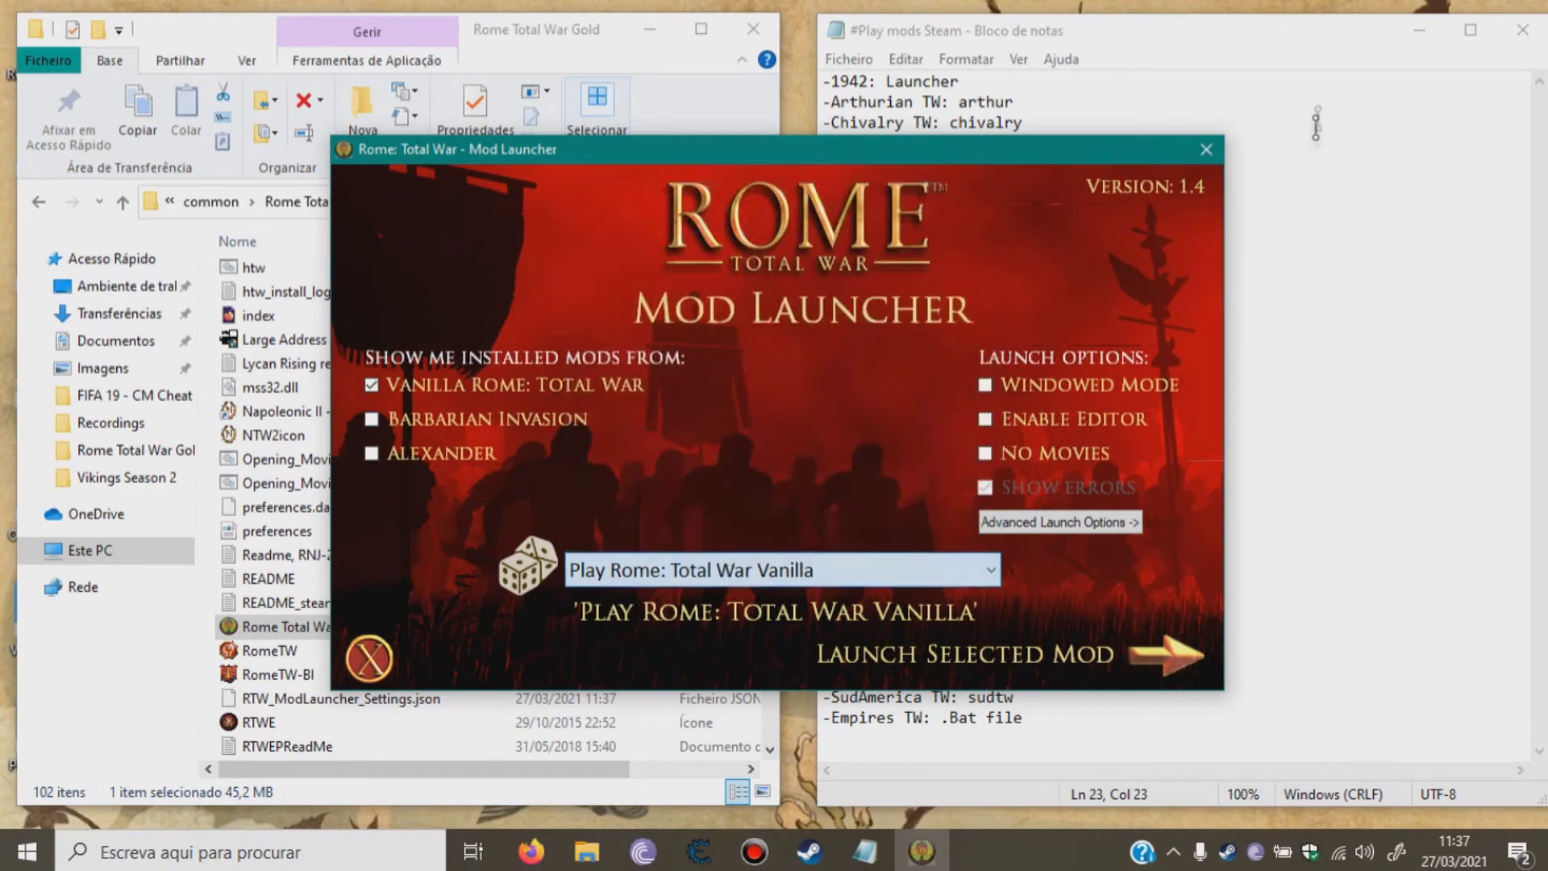
Check Rome: Total War's Properties in the Steam library, confirming launch options -mod:eod -show_err.
right_click(1227, 852)
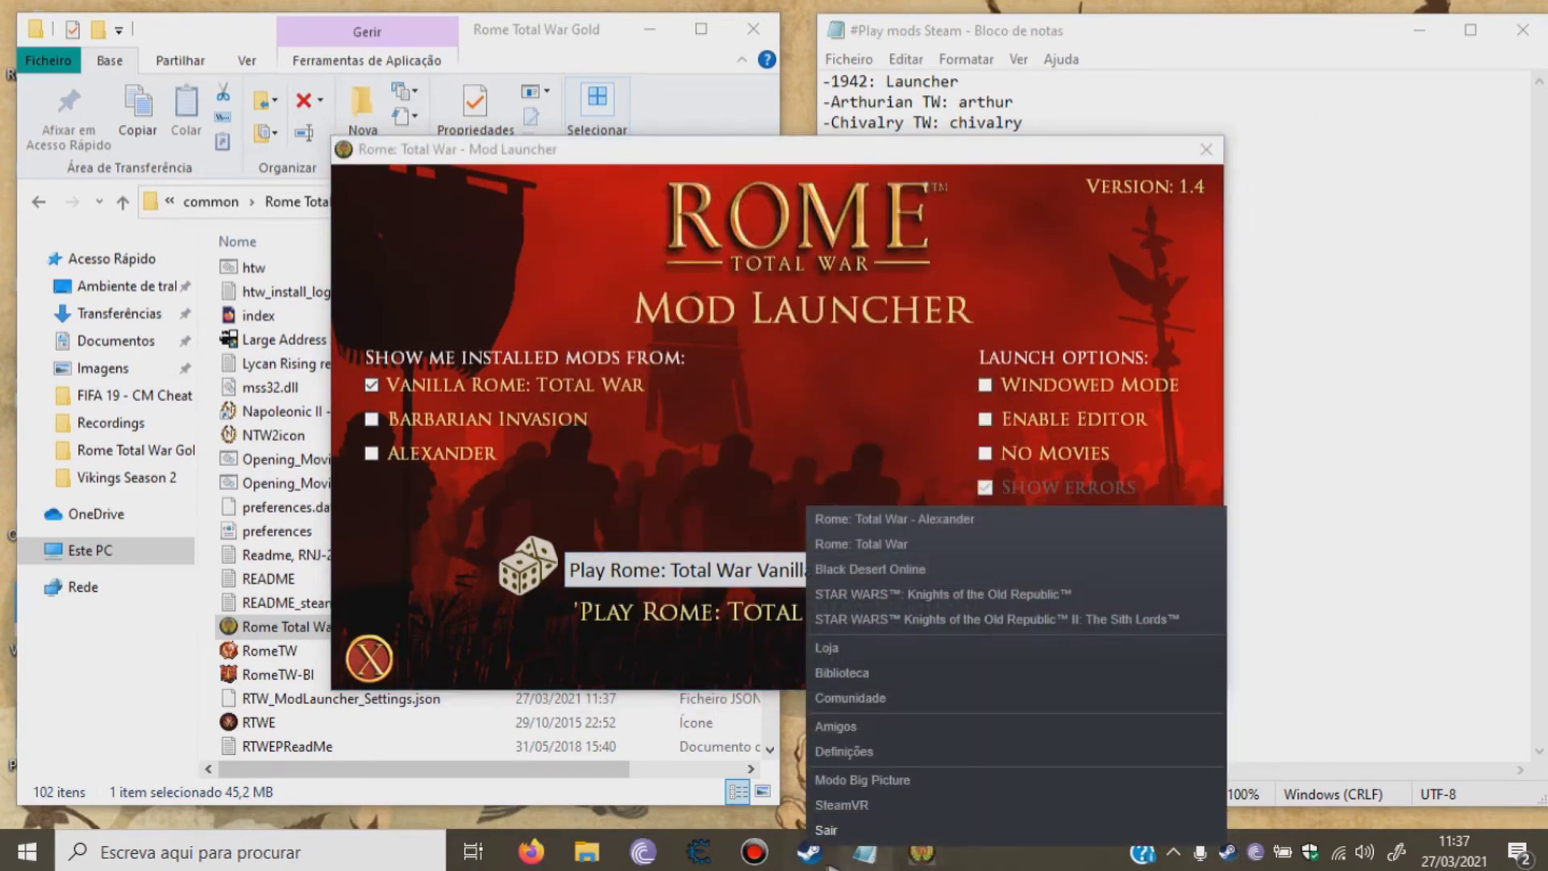
left_click(811, 852)
right_click(289, 329)
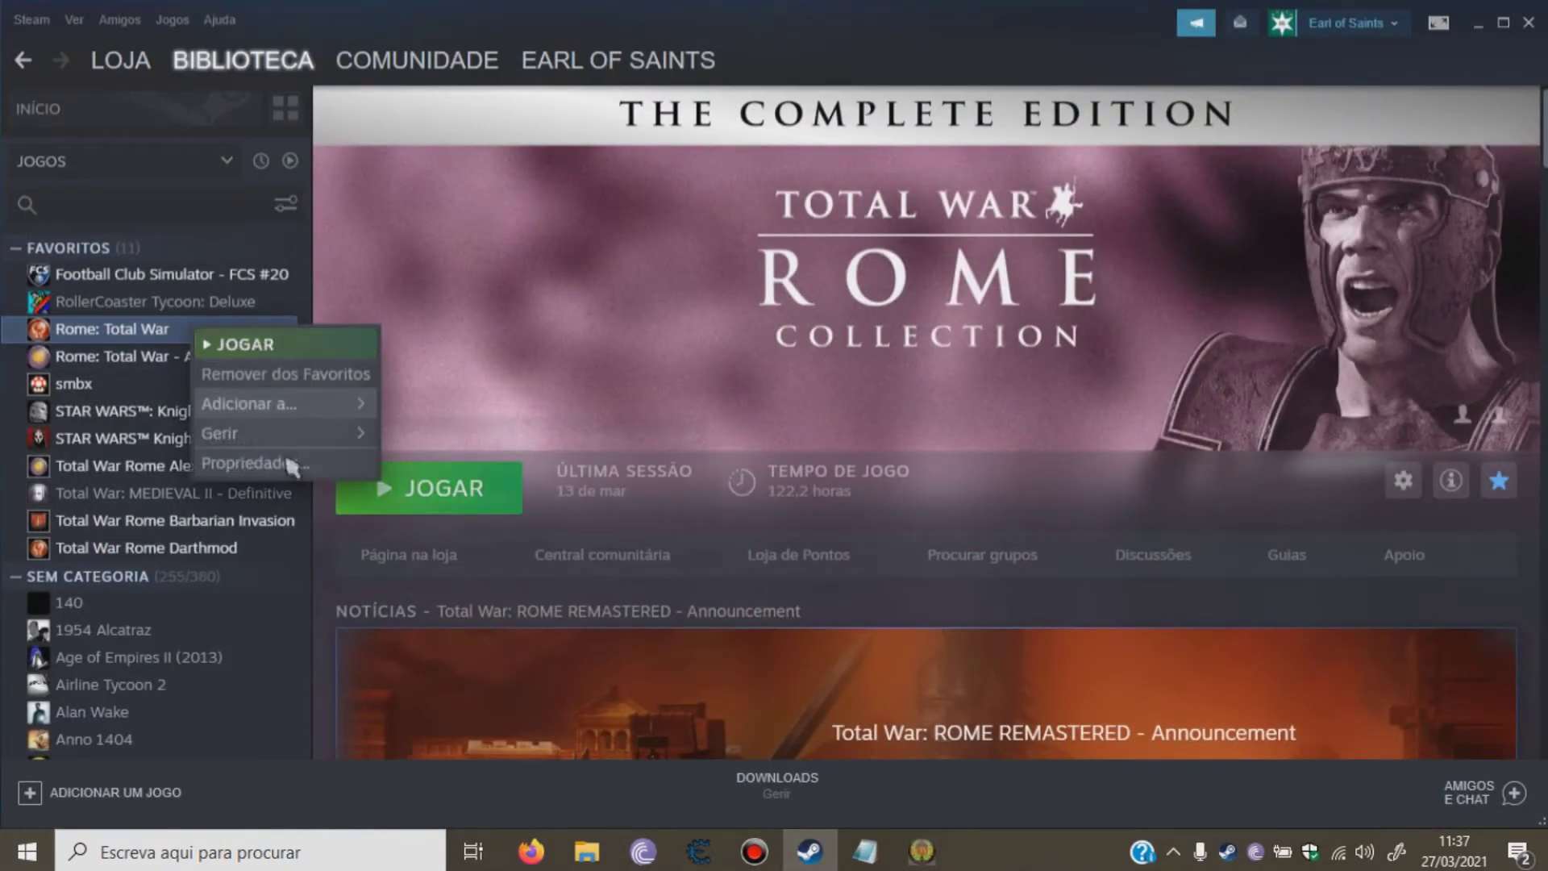
left_click(322, 456)
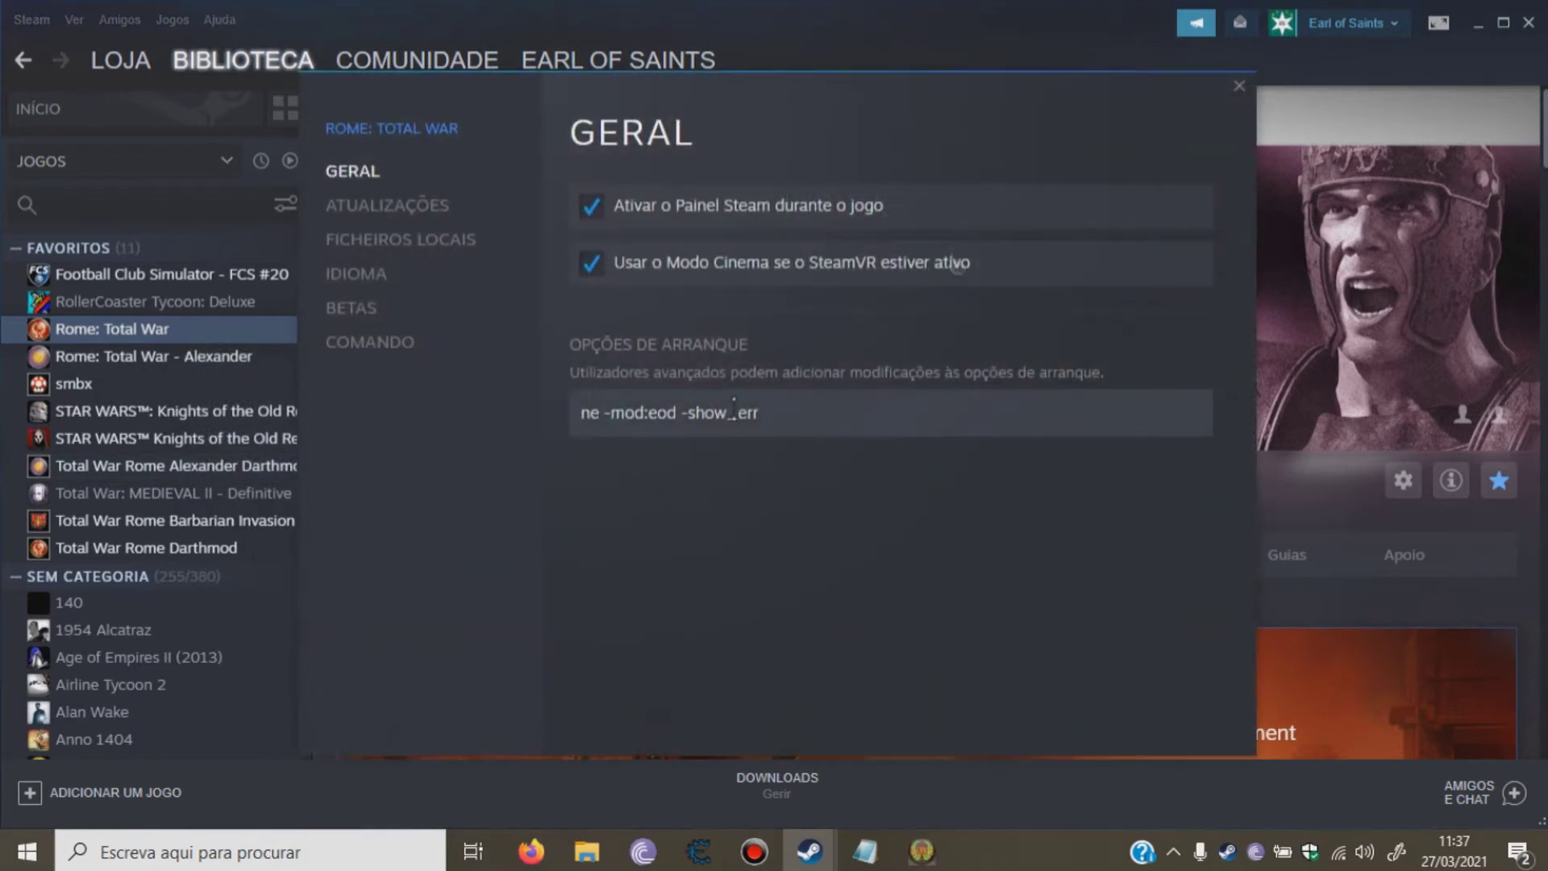
left_click(1240, 87)
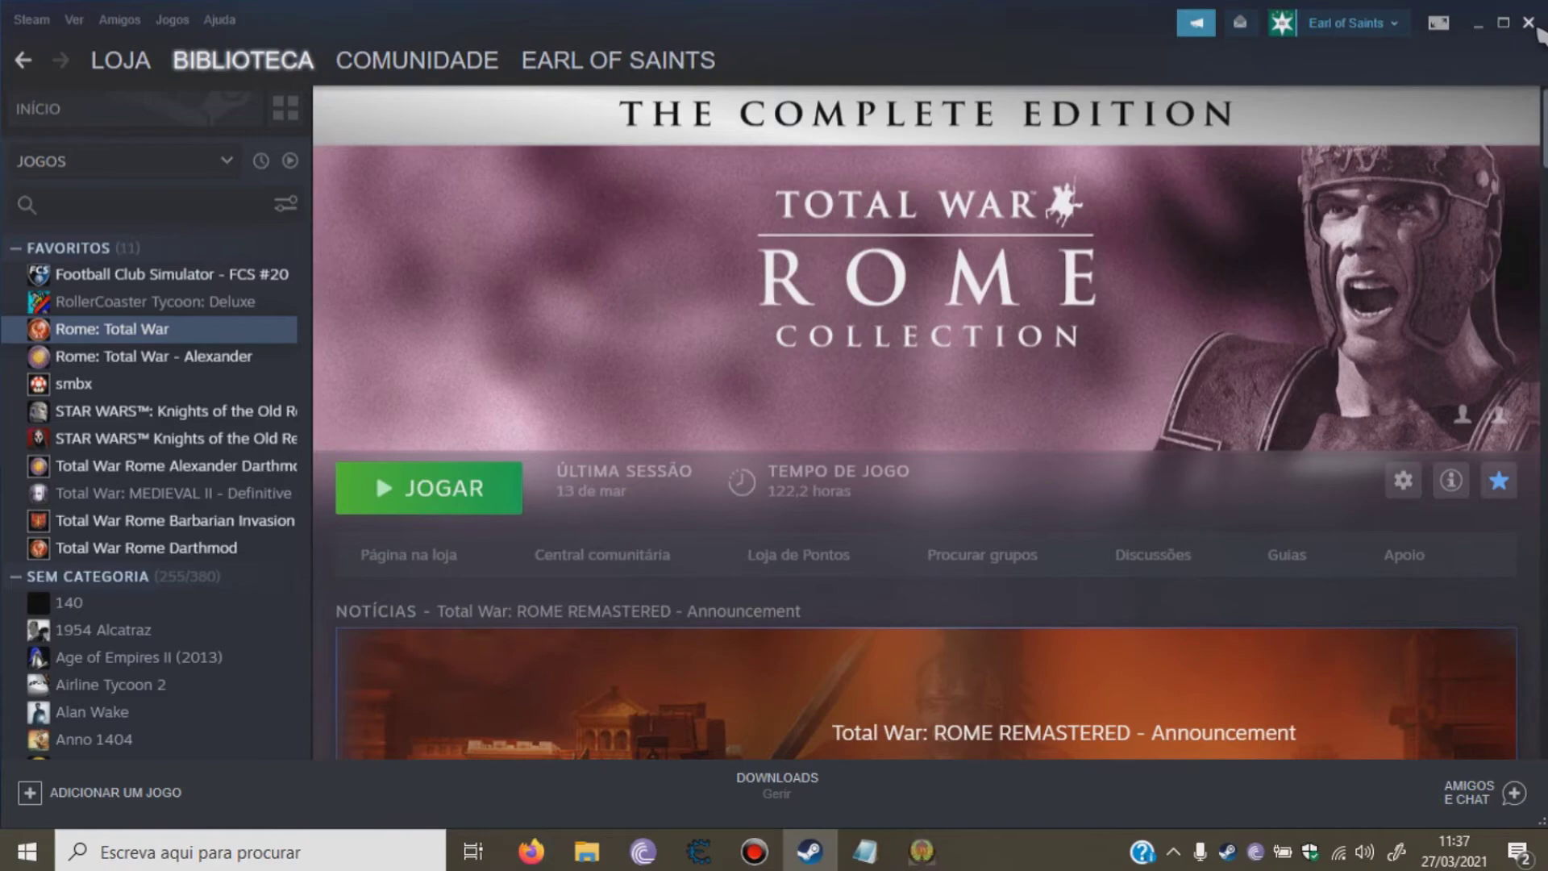
Close the Mod Launcher and cut the SUDAMERICA folder from Rome Total War Alexander.
left_click(1483, 27)
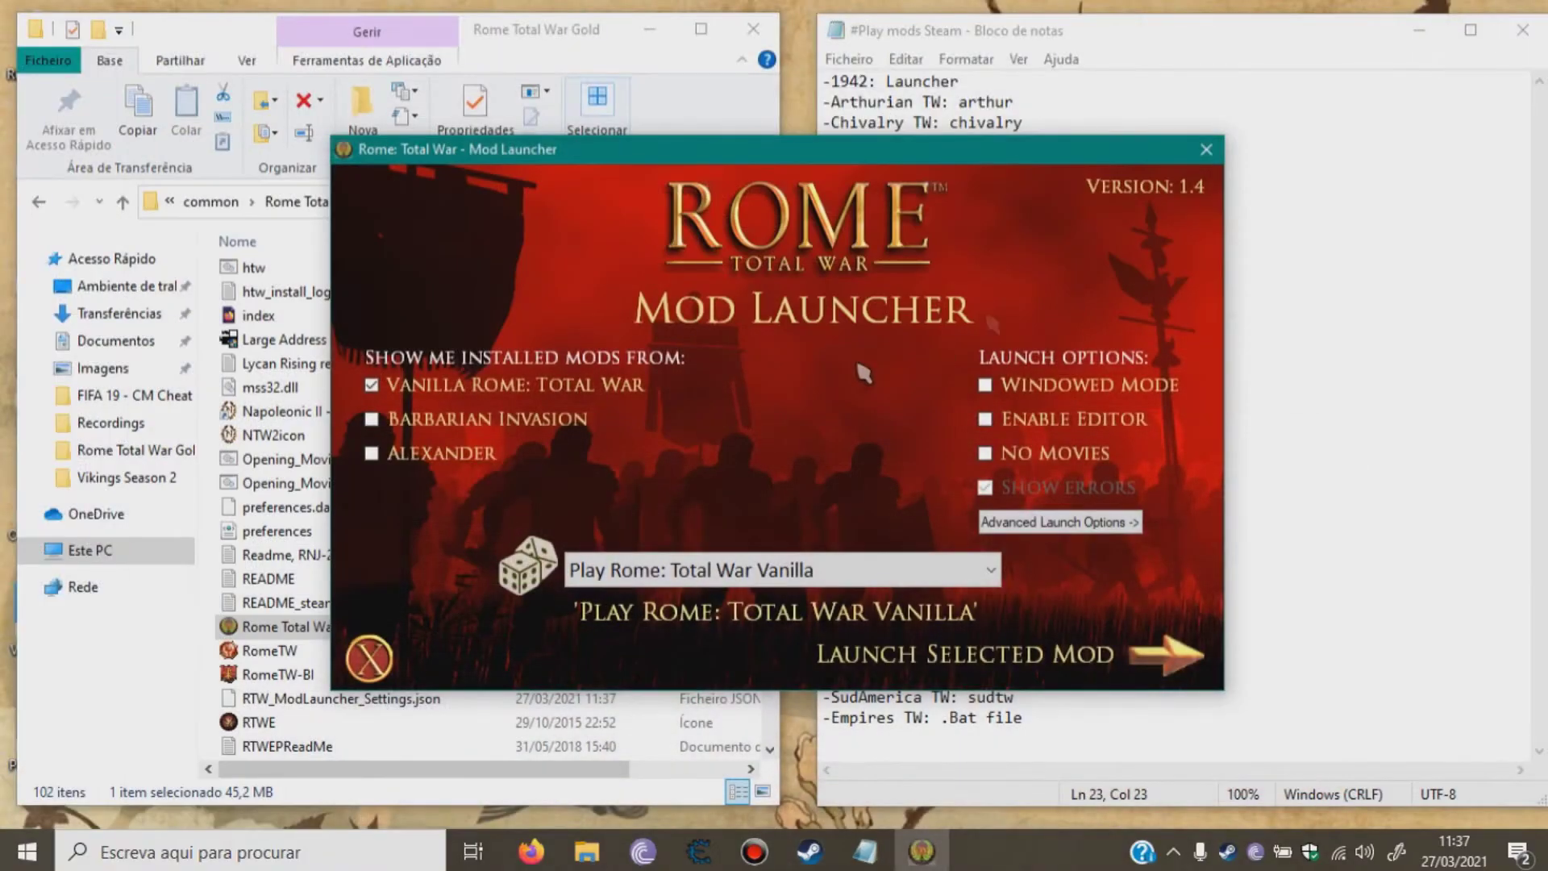
left_click(1204, 151)
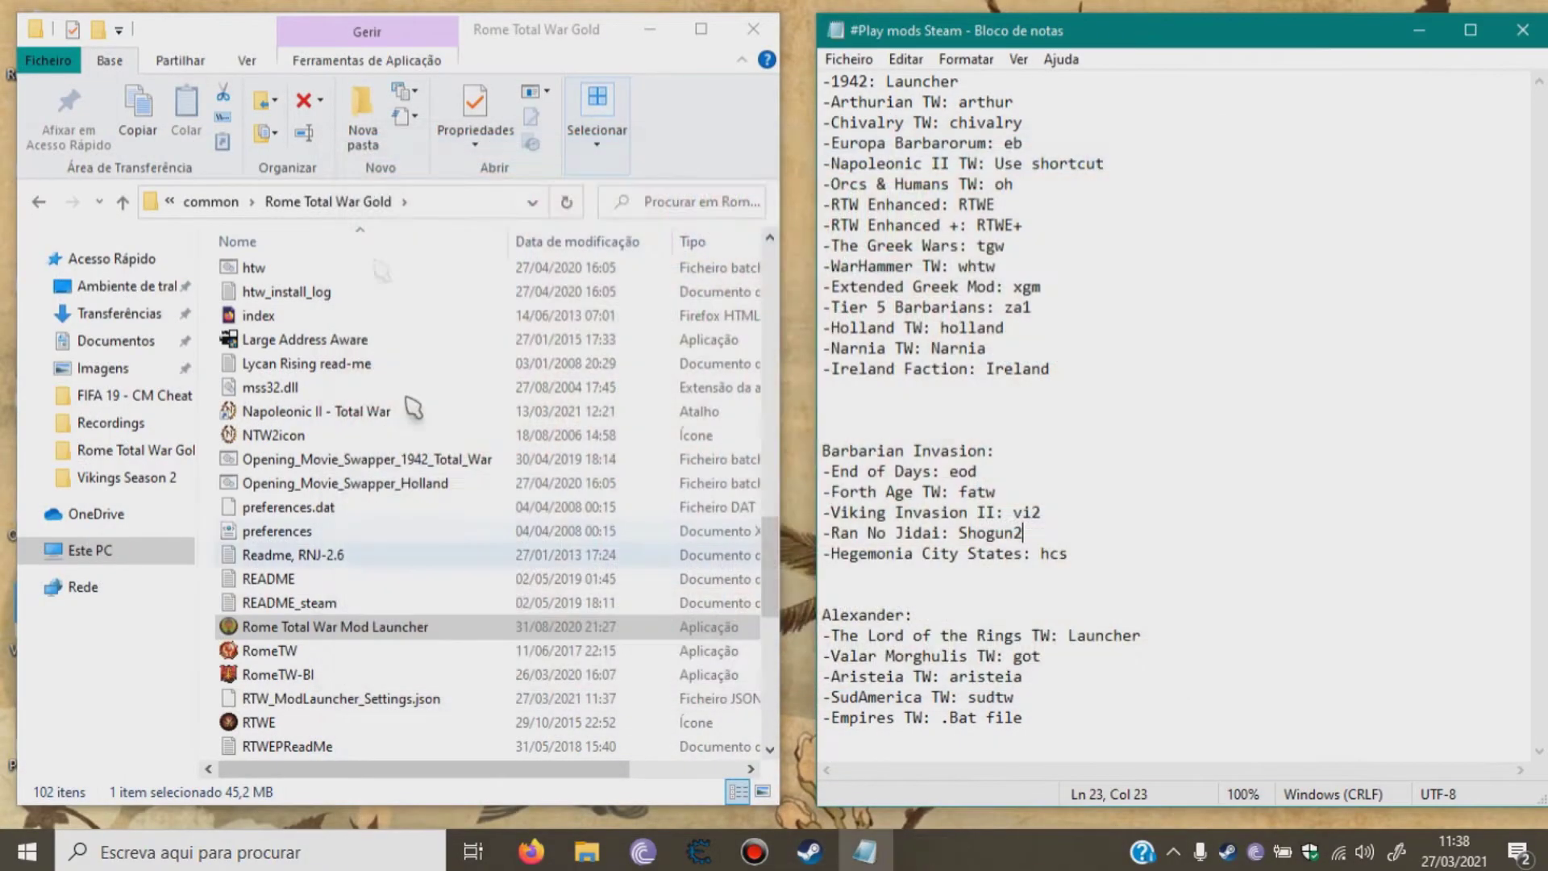
left_click(212, 202)
double_click(360, 715)
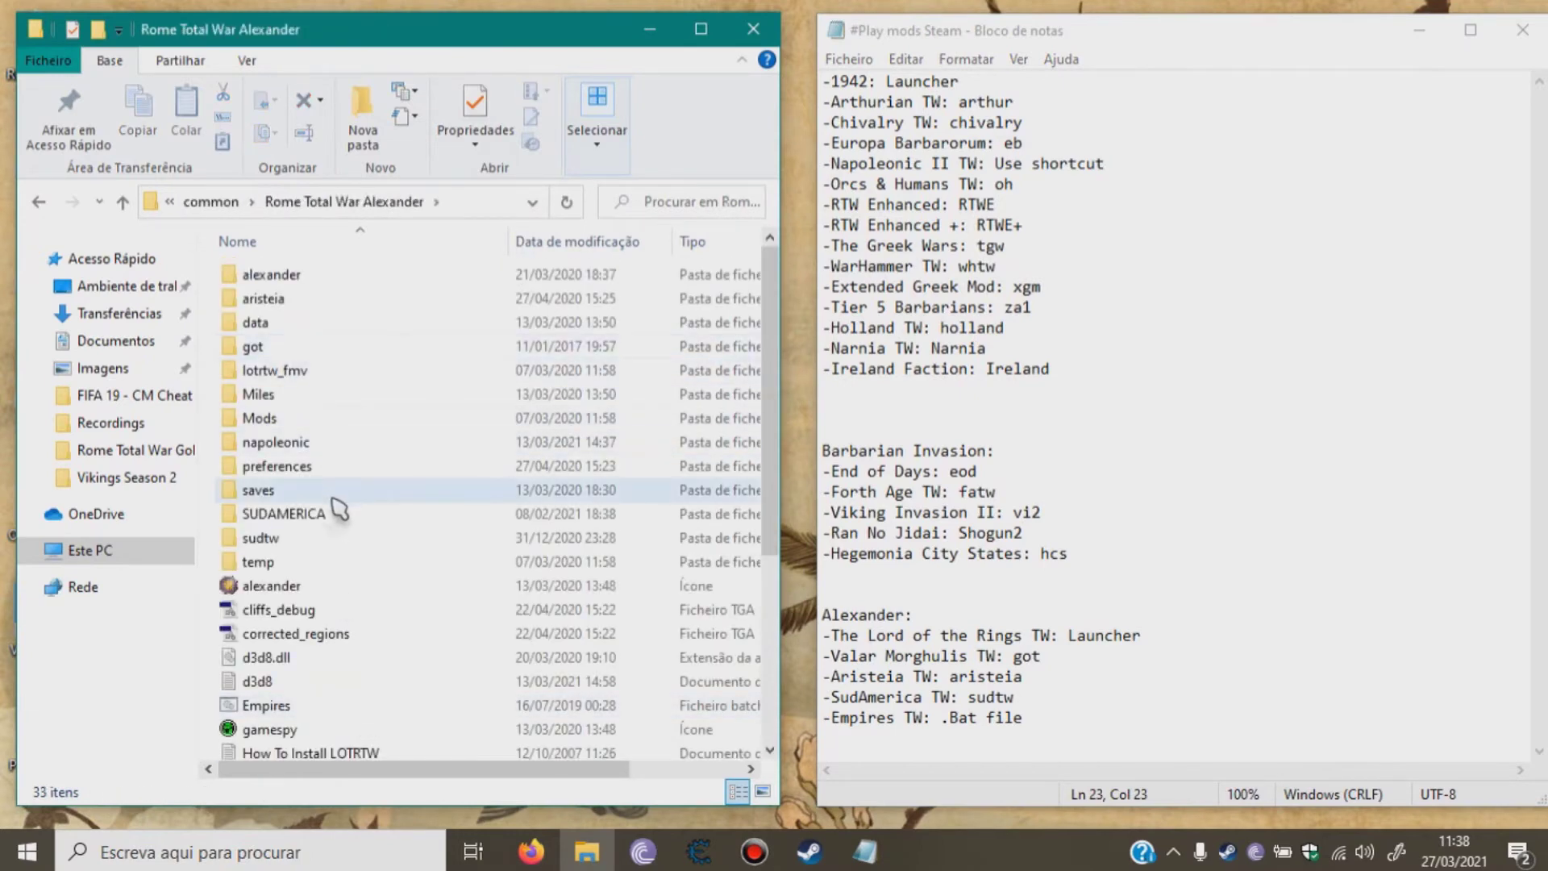
right_click(339, 512)
left_click(72, 670)
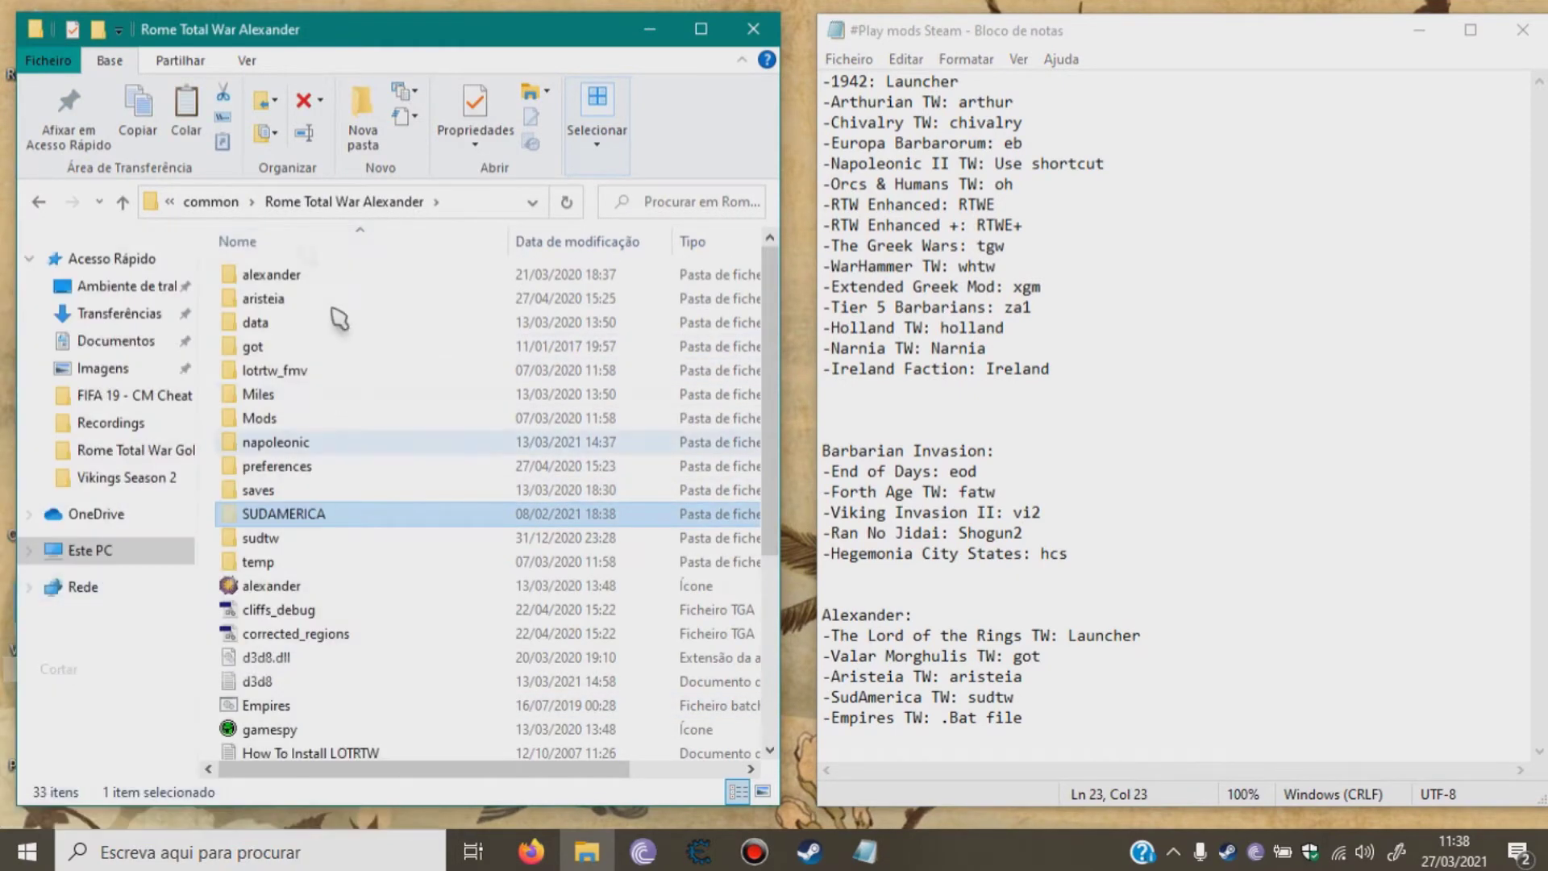
Paste SUDAMERICA into Rome Total War Gold and select the Rome Total War Mod Launcher.
left_click(211, 202)
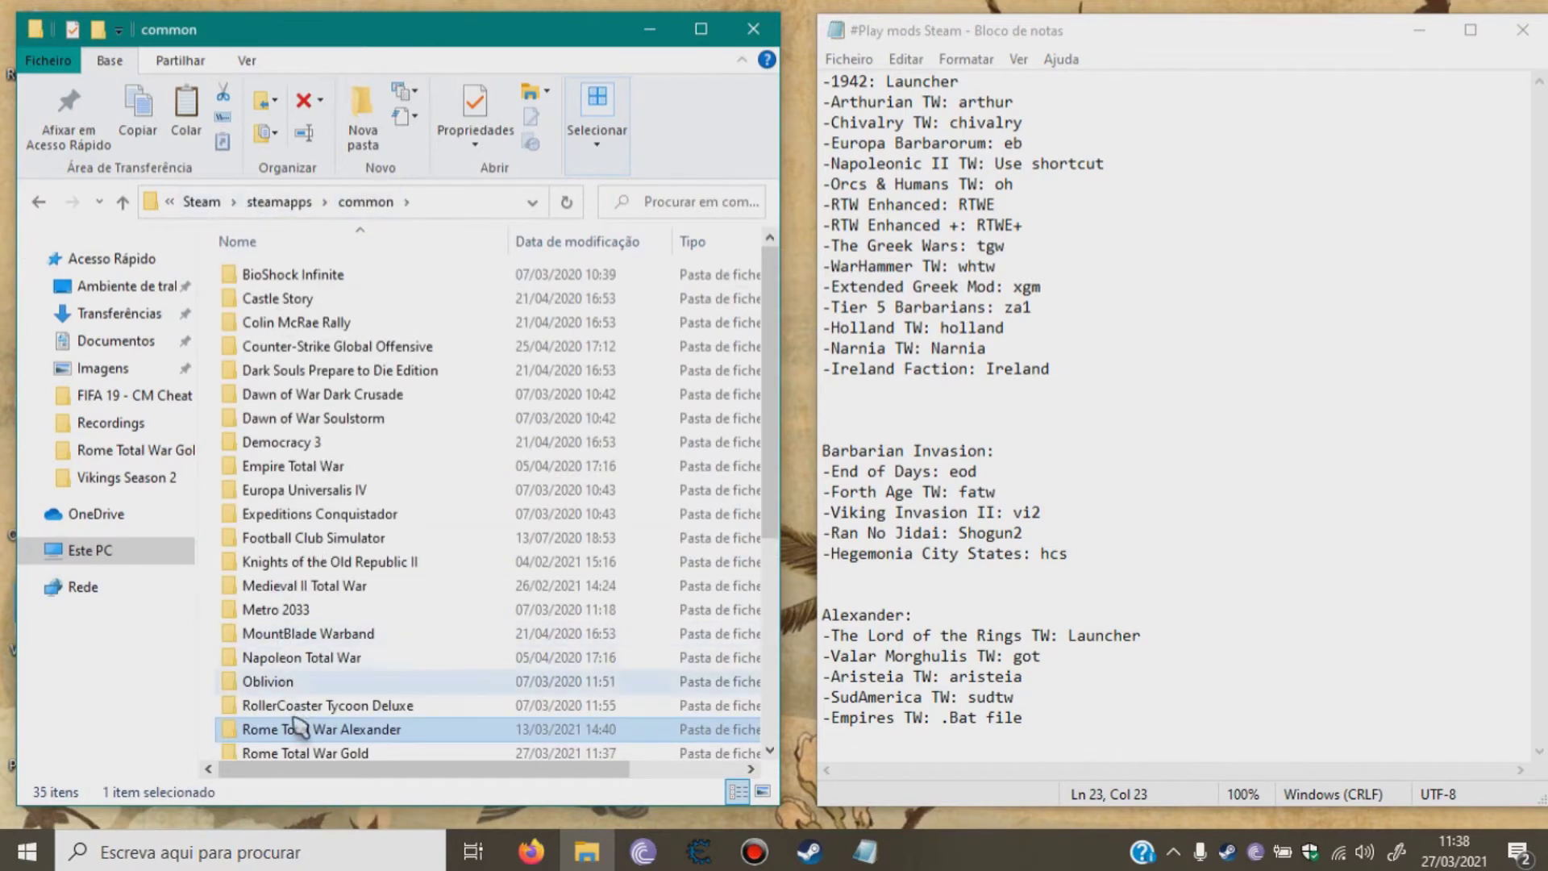
double_click(308, 753)
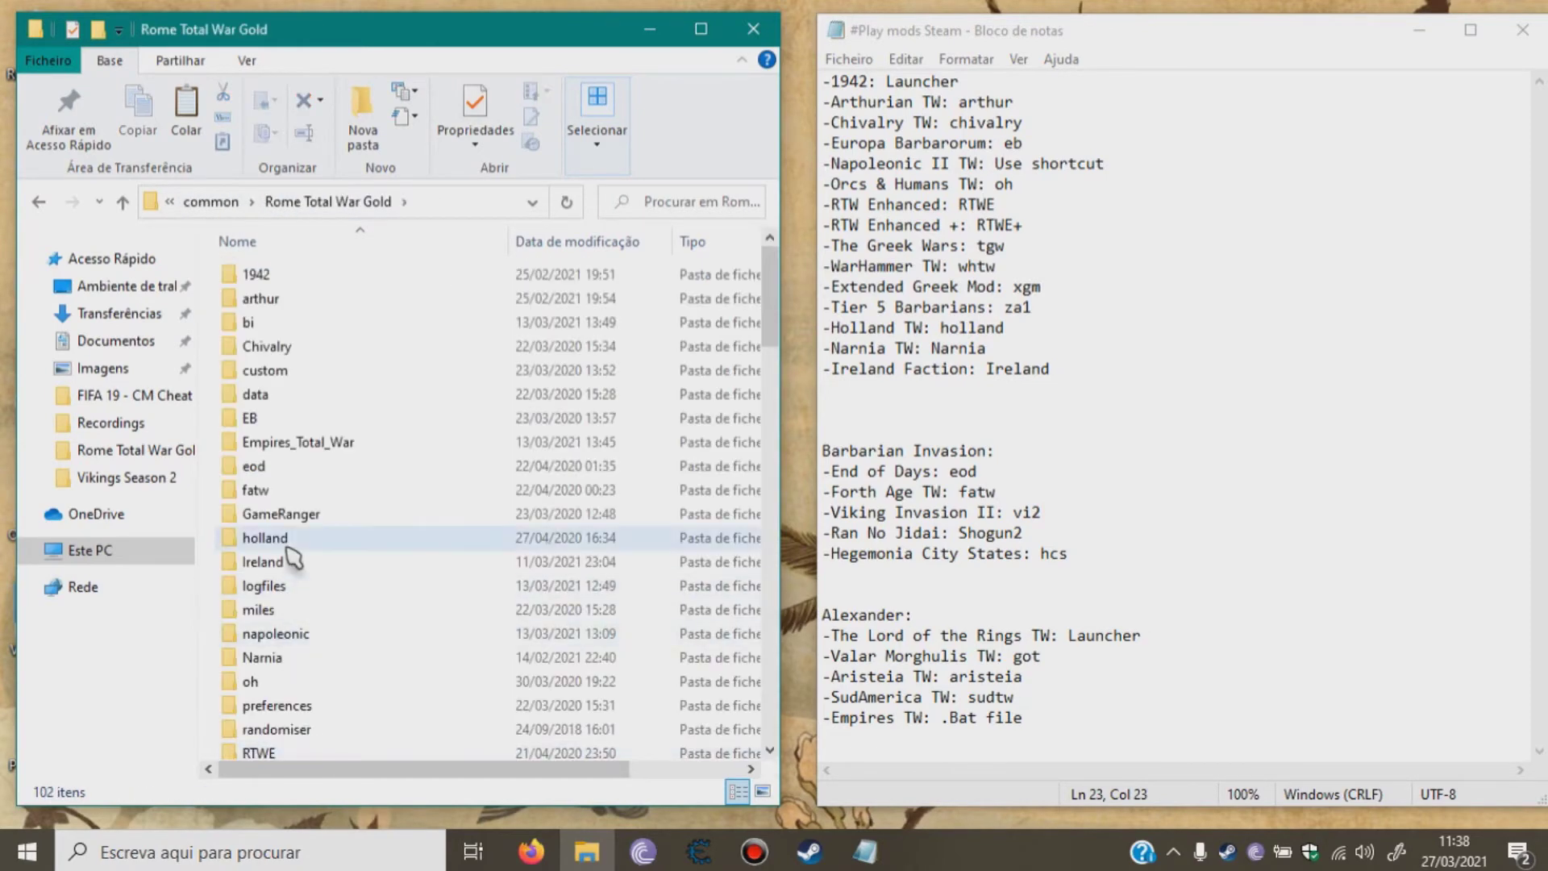
right_click(208, 488)
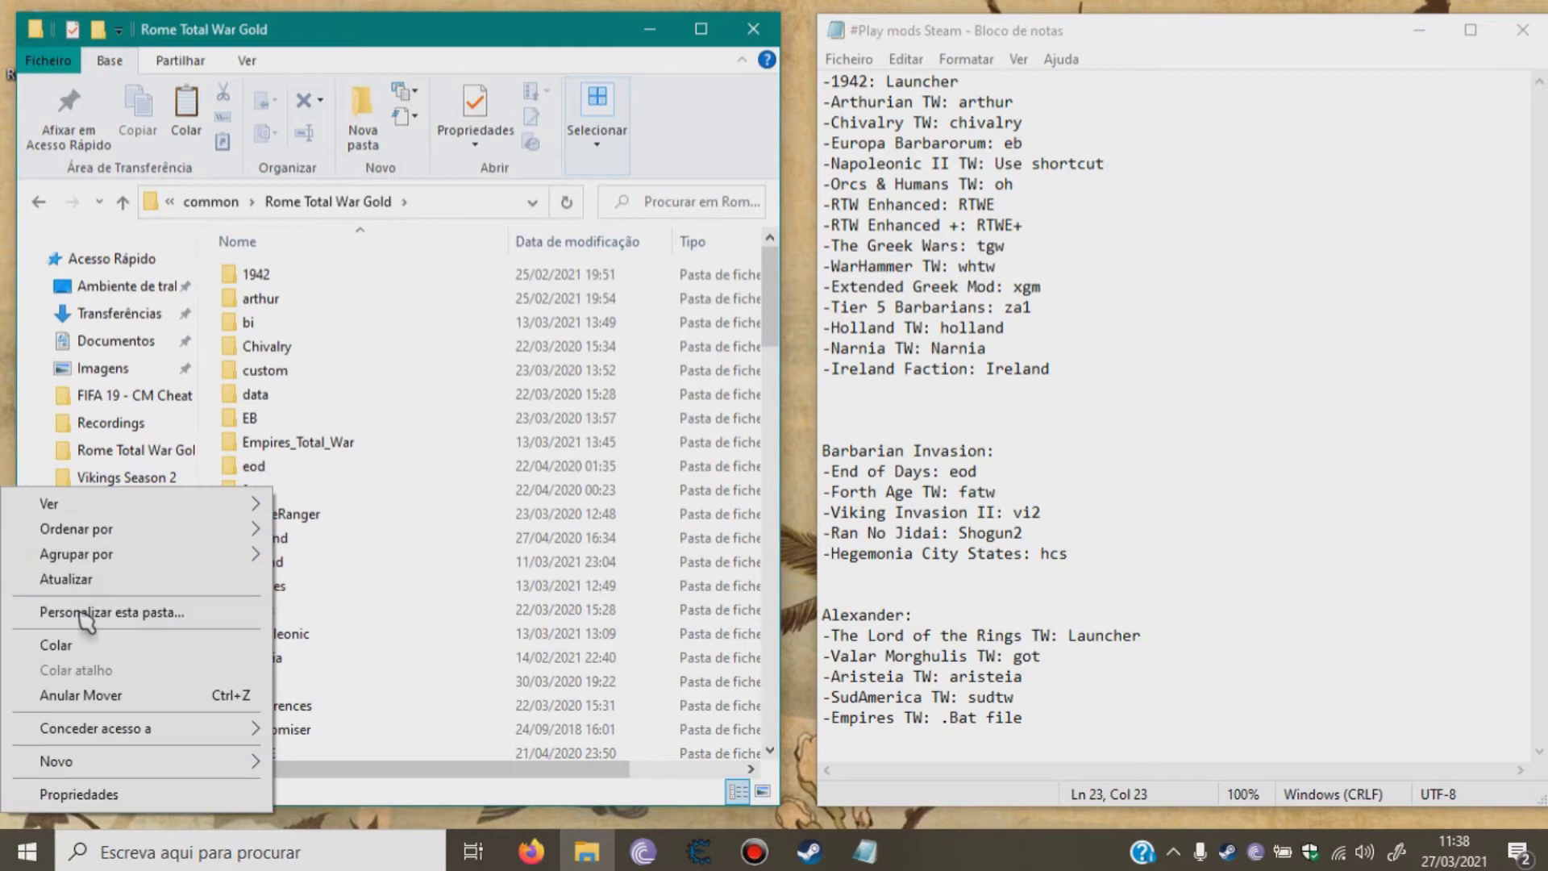
left_click(55, 645)
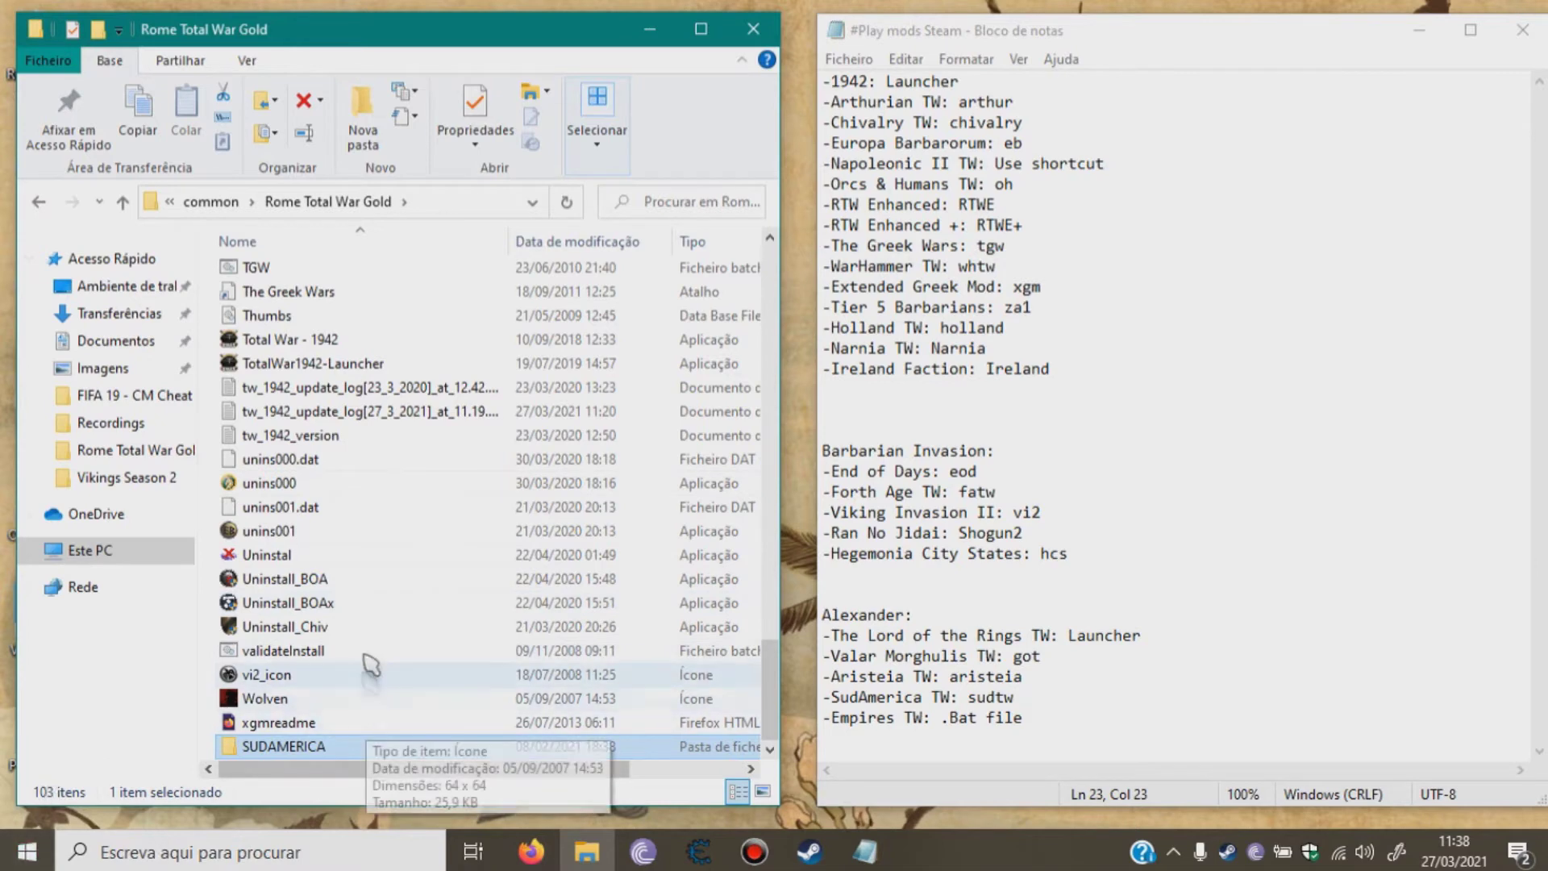
scroll(369, 664, "up", 5)
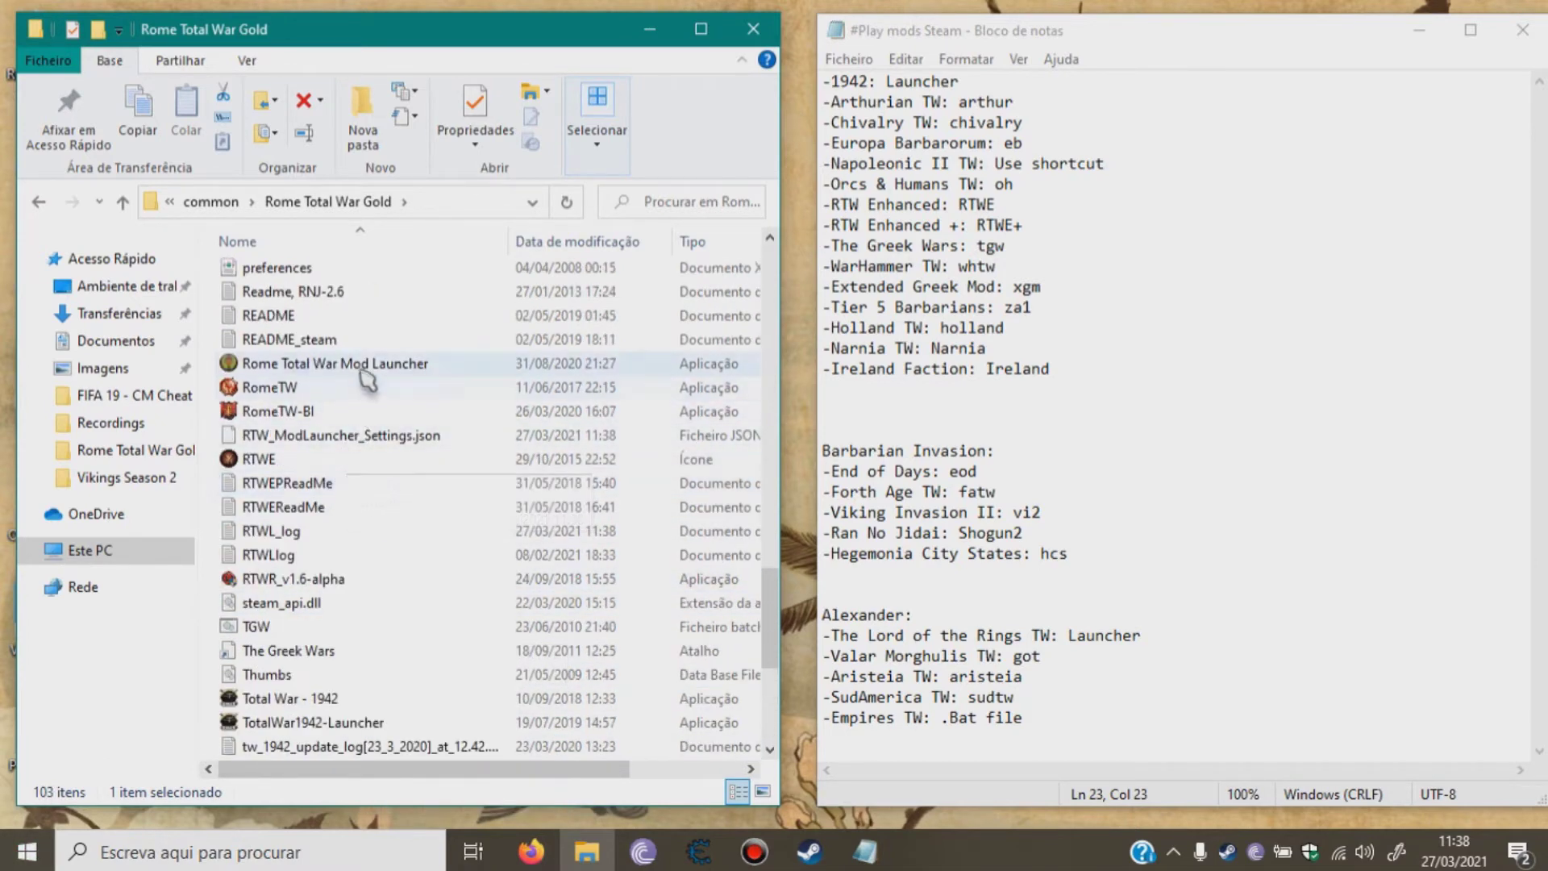
left_click(371, 375)
Start the Mod Launcher, add Alexander mods to the list and browse them.
double_click(370, 364)
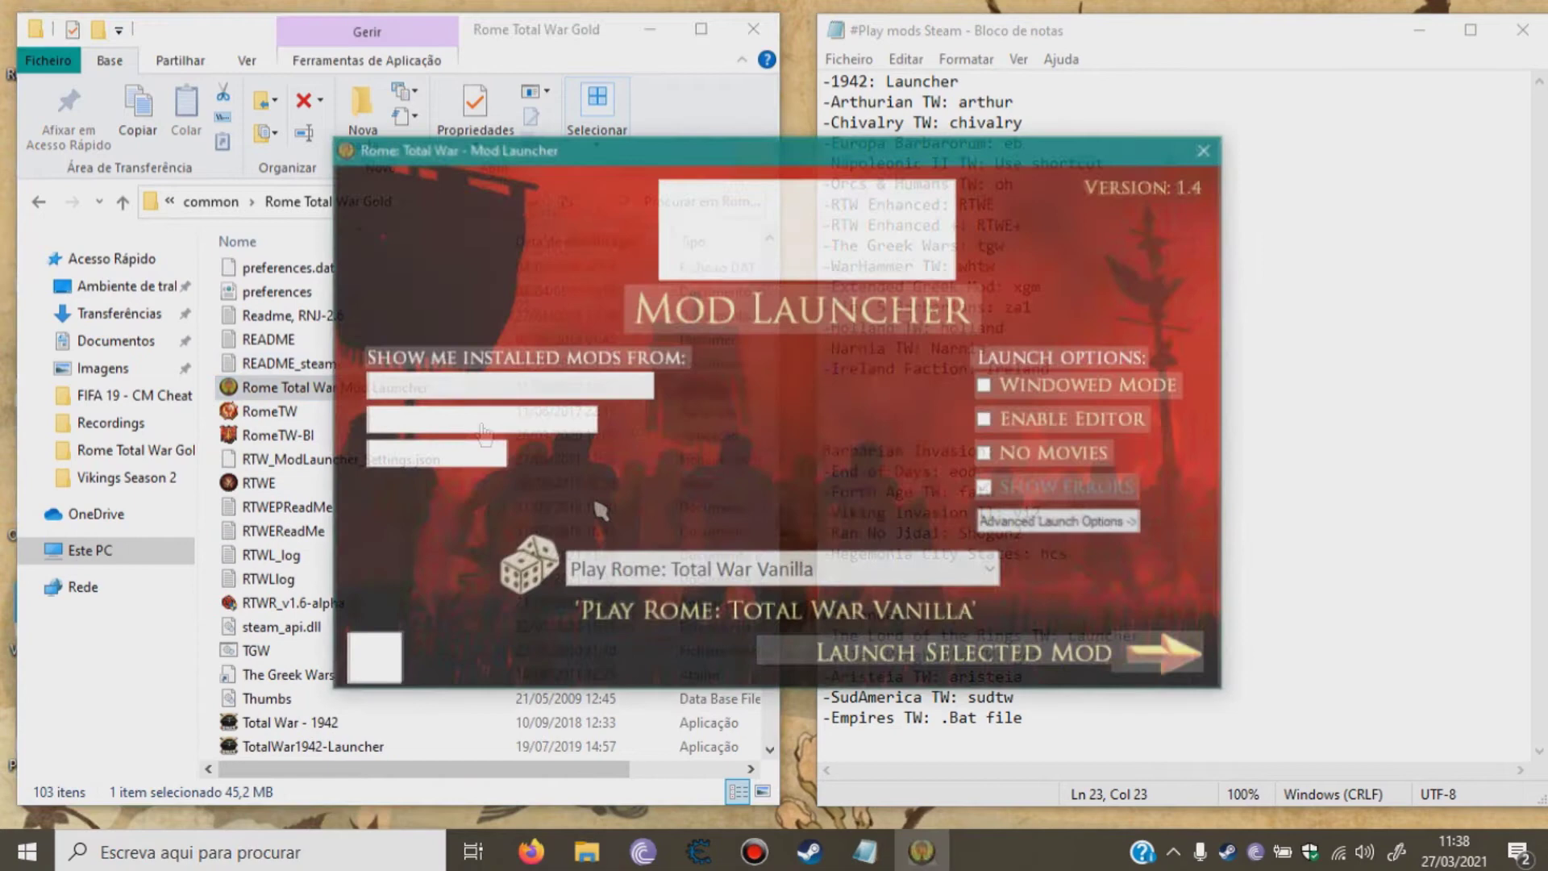
left_click(450, 459)
left_click(713, 578)
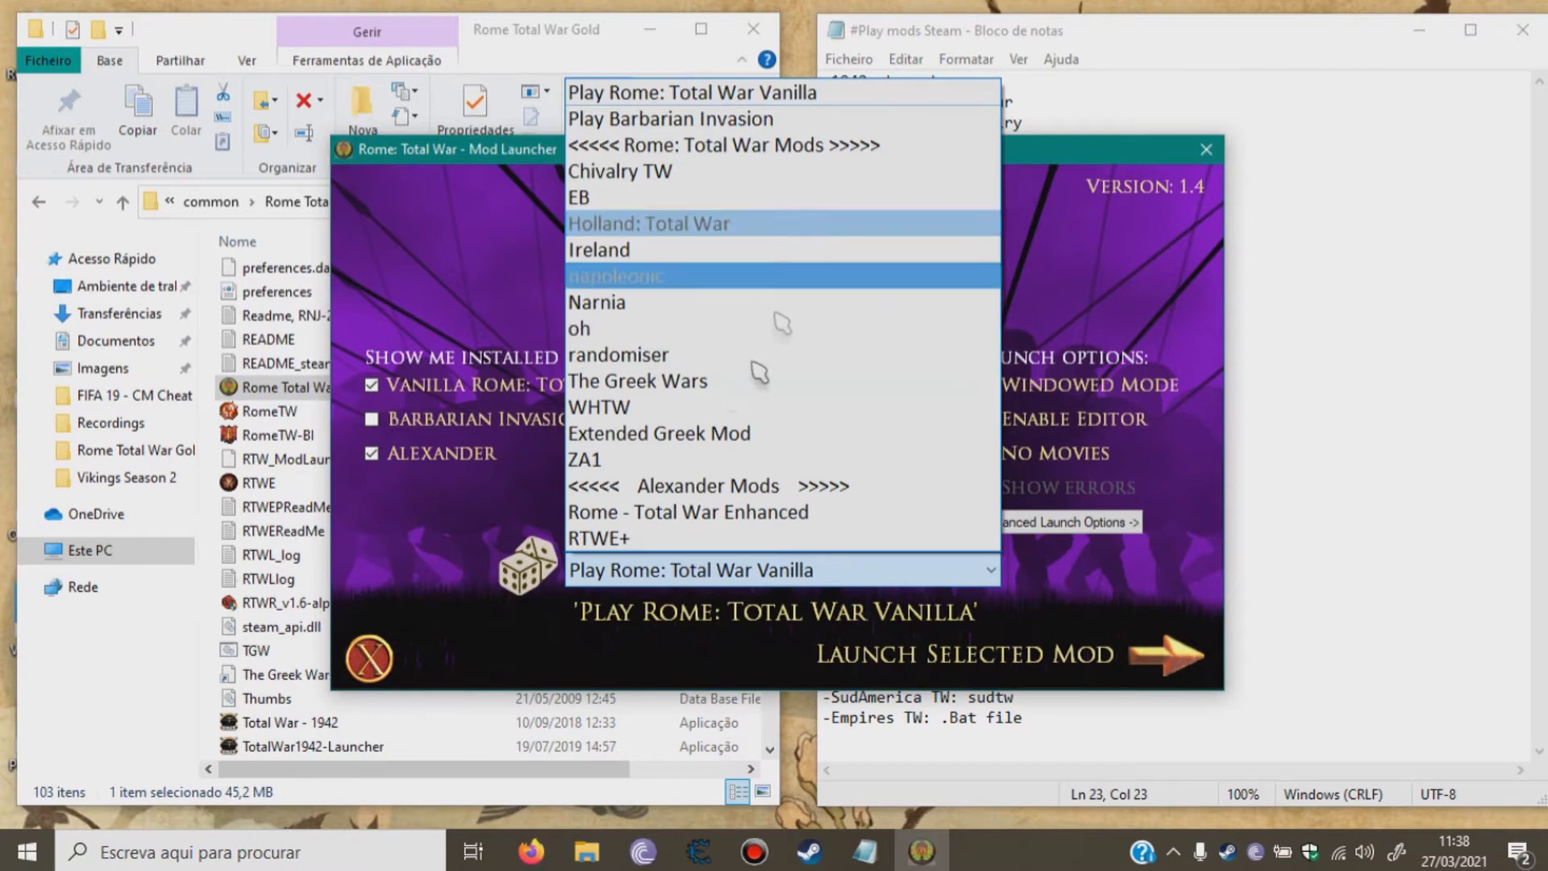
left_click(443, 568)
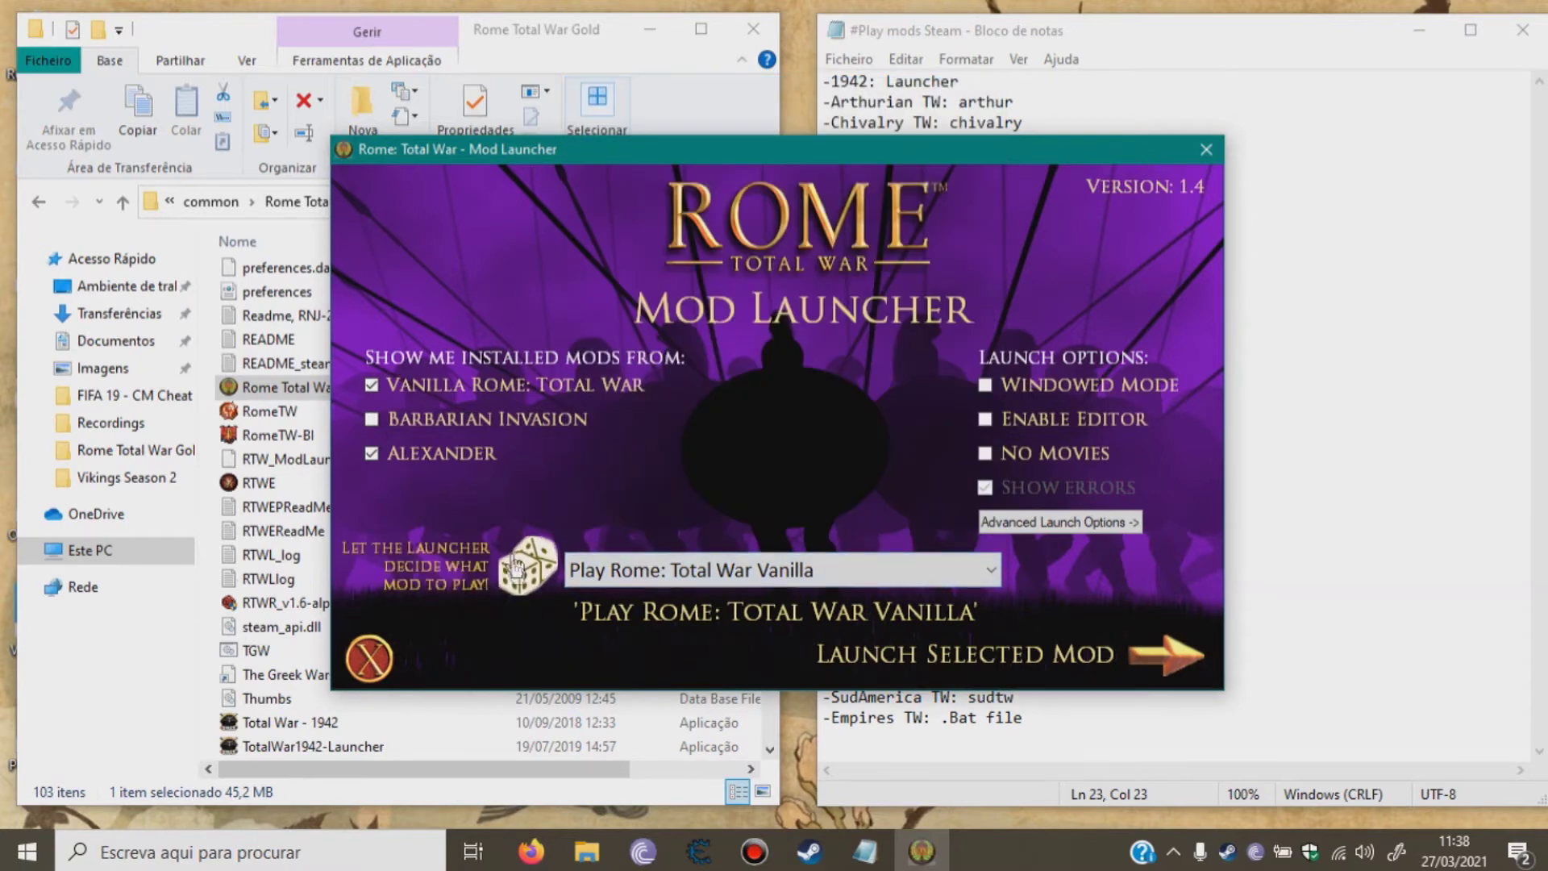
Add Barbarian Invasion mods, browse the full list keeping Vanilla chosen, then close the launcher.
left_click(452, 418)
left_click(681, 571)
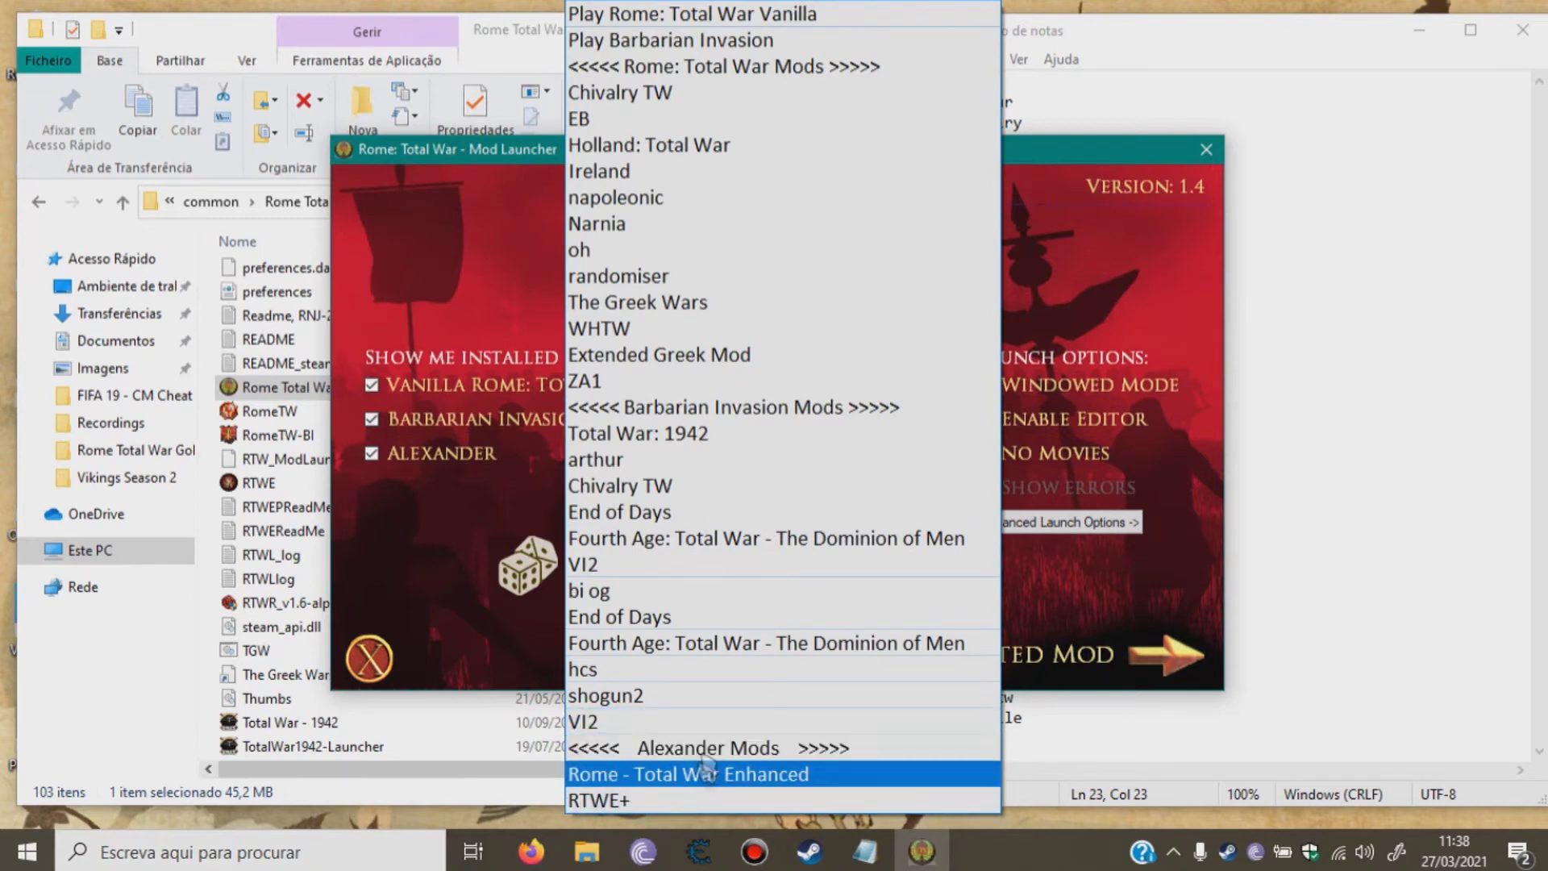
left_click(477, 579)
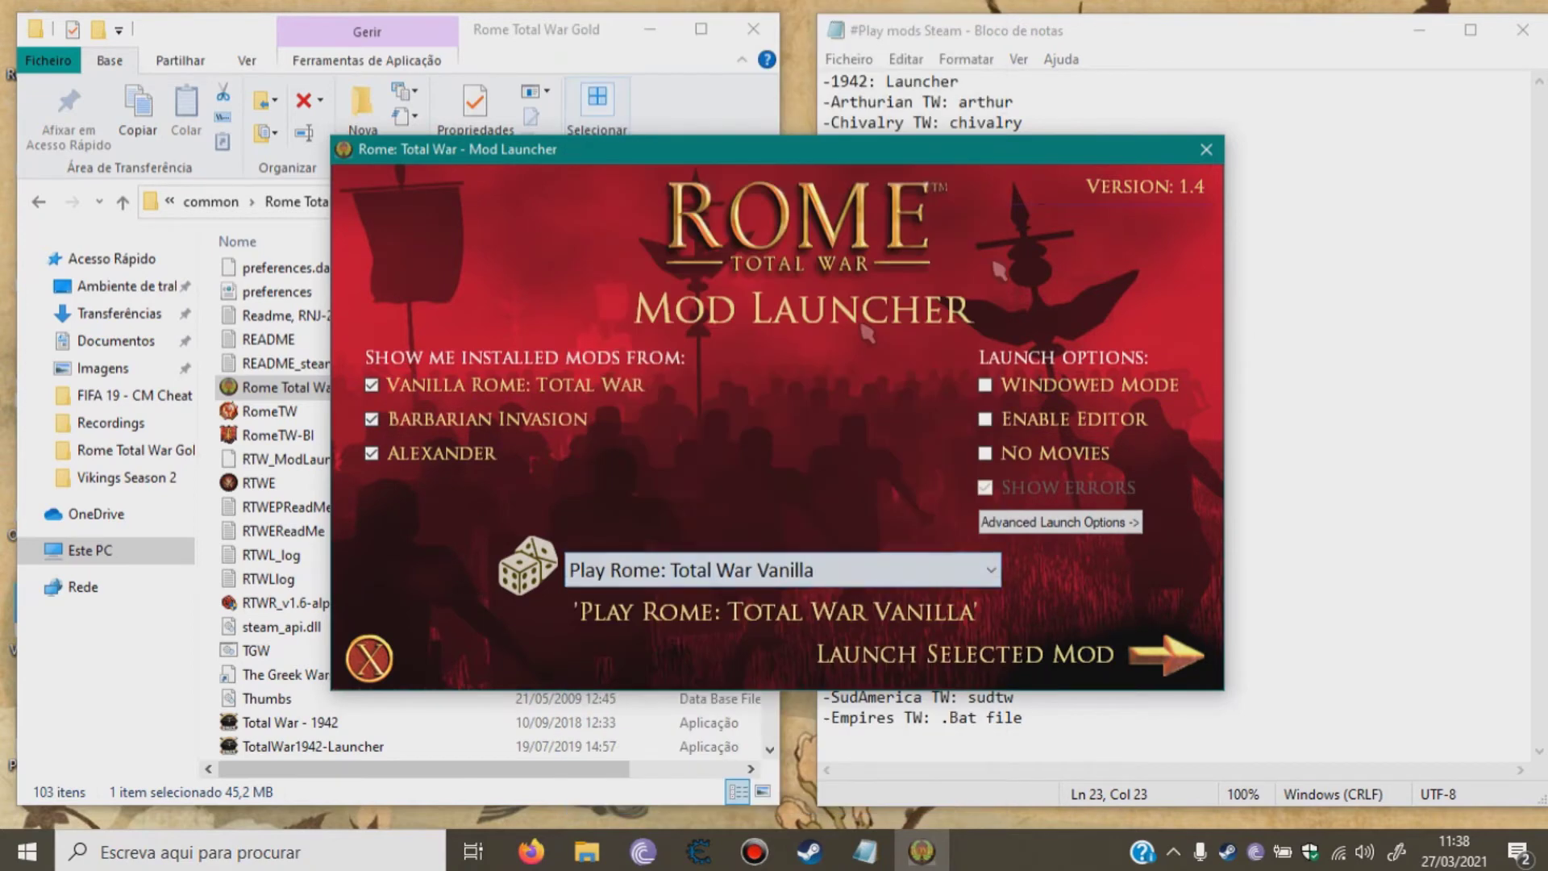
left_click(1207, 150)
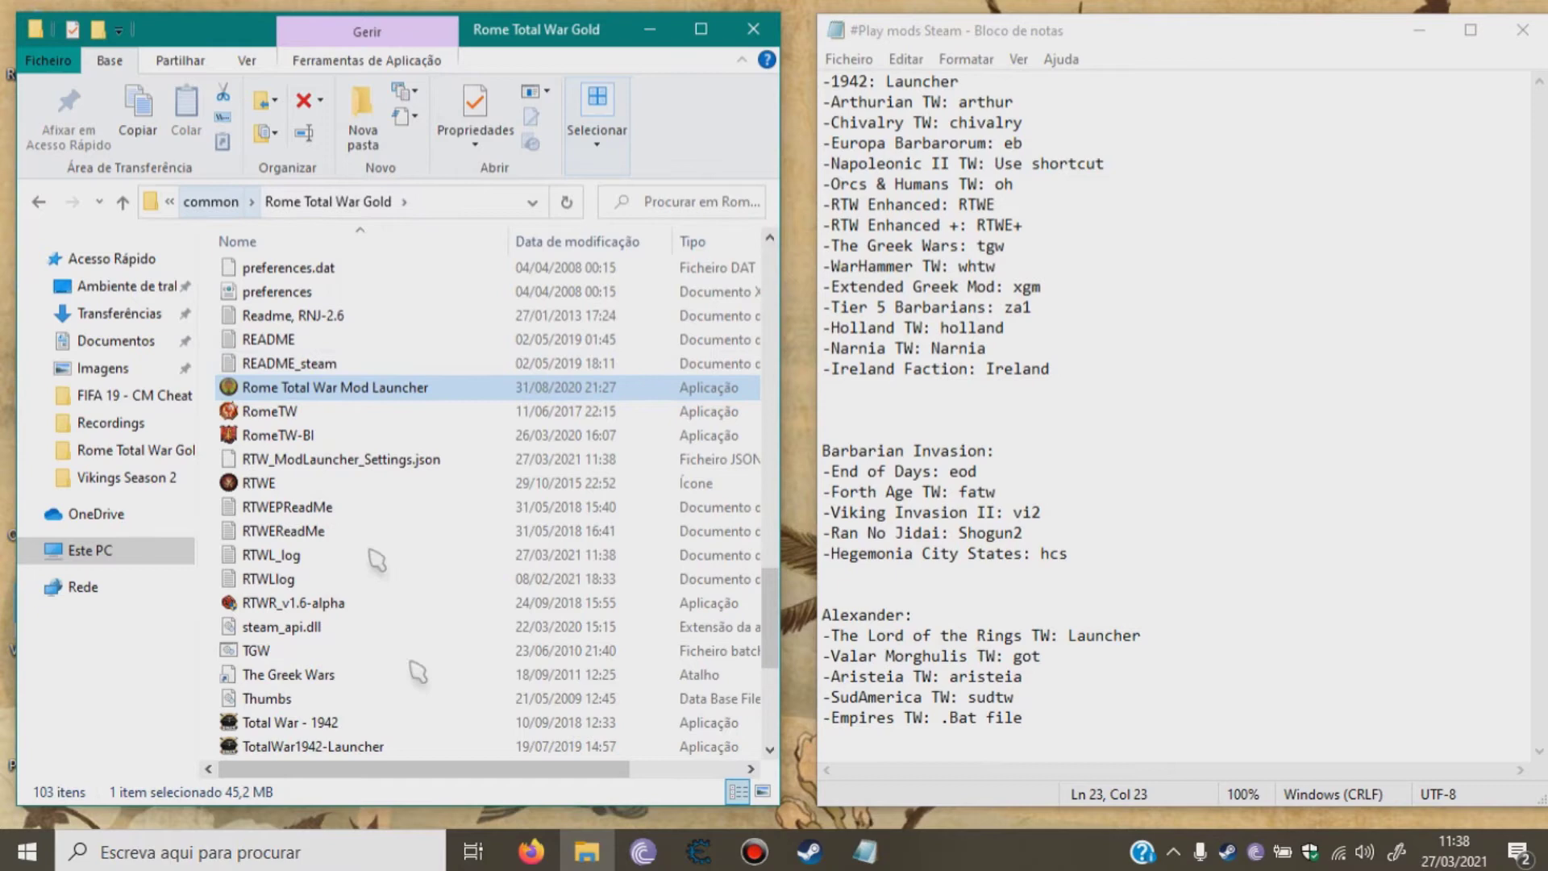
Cut the SUDAMERICA folder out of Rome Total War Gold.
scroll(376, 559, "down", 5)
scroll(404, 588, "up", 15)
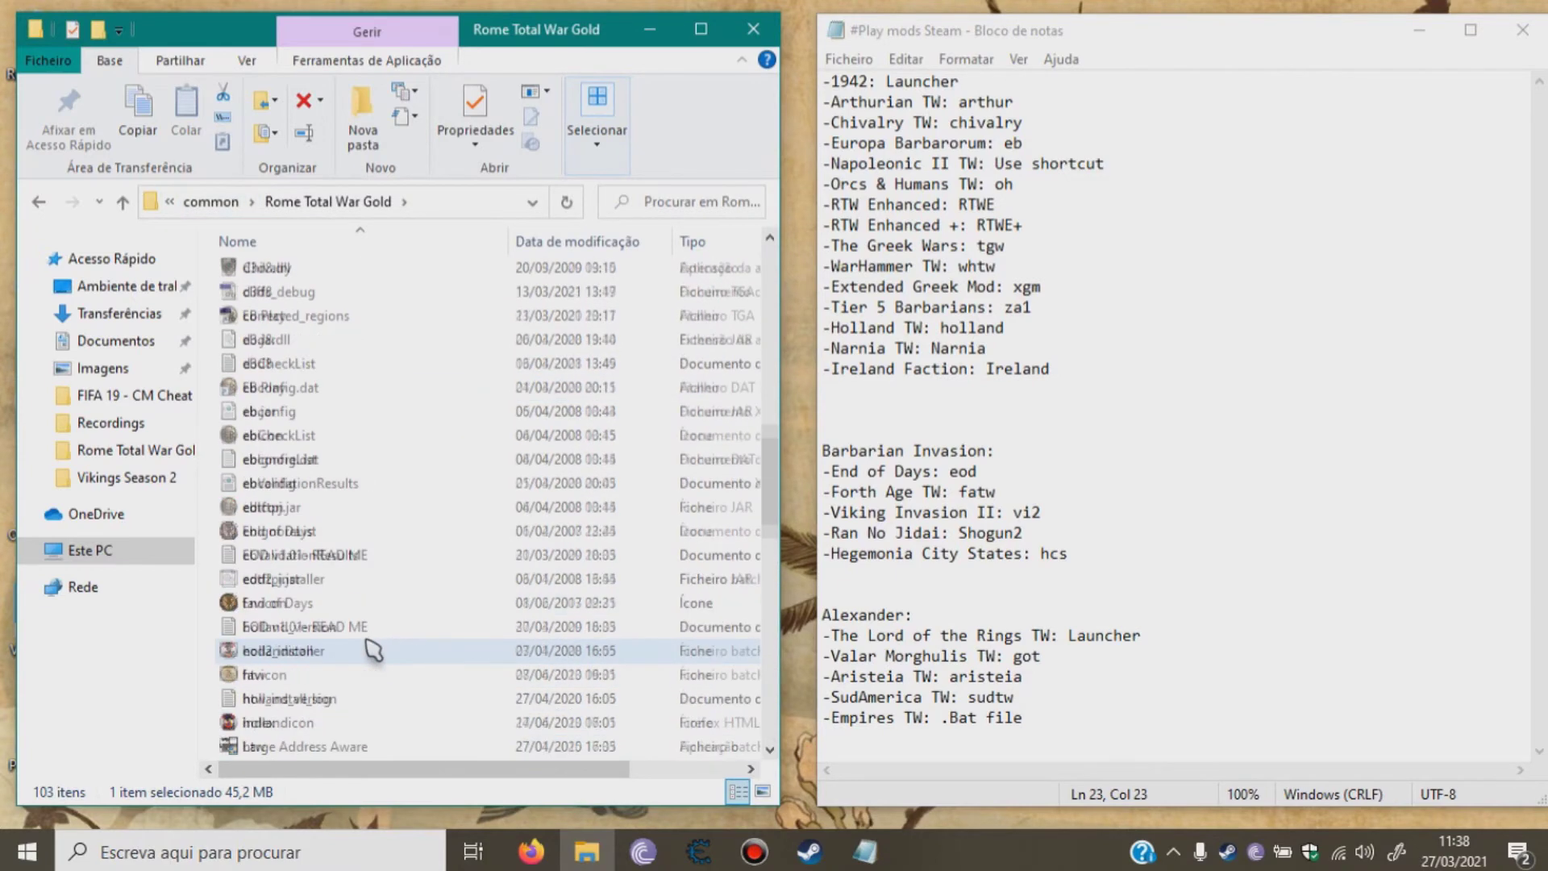
scroll(398, 640, "up", 6)
right_click(313, 536)
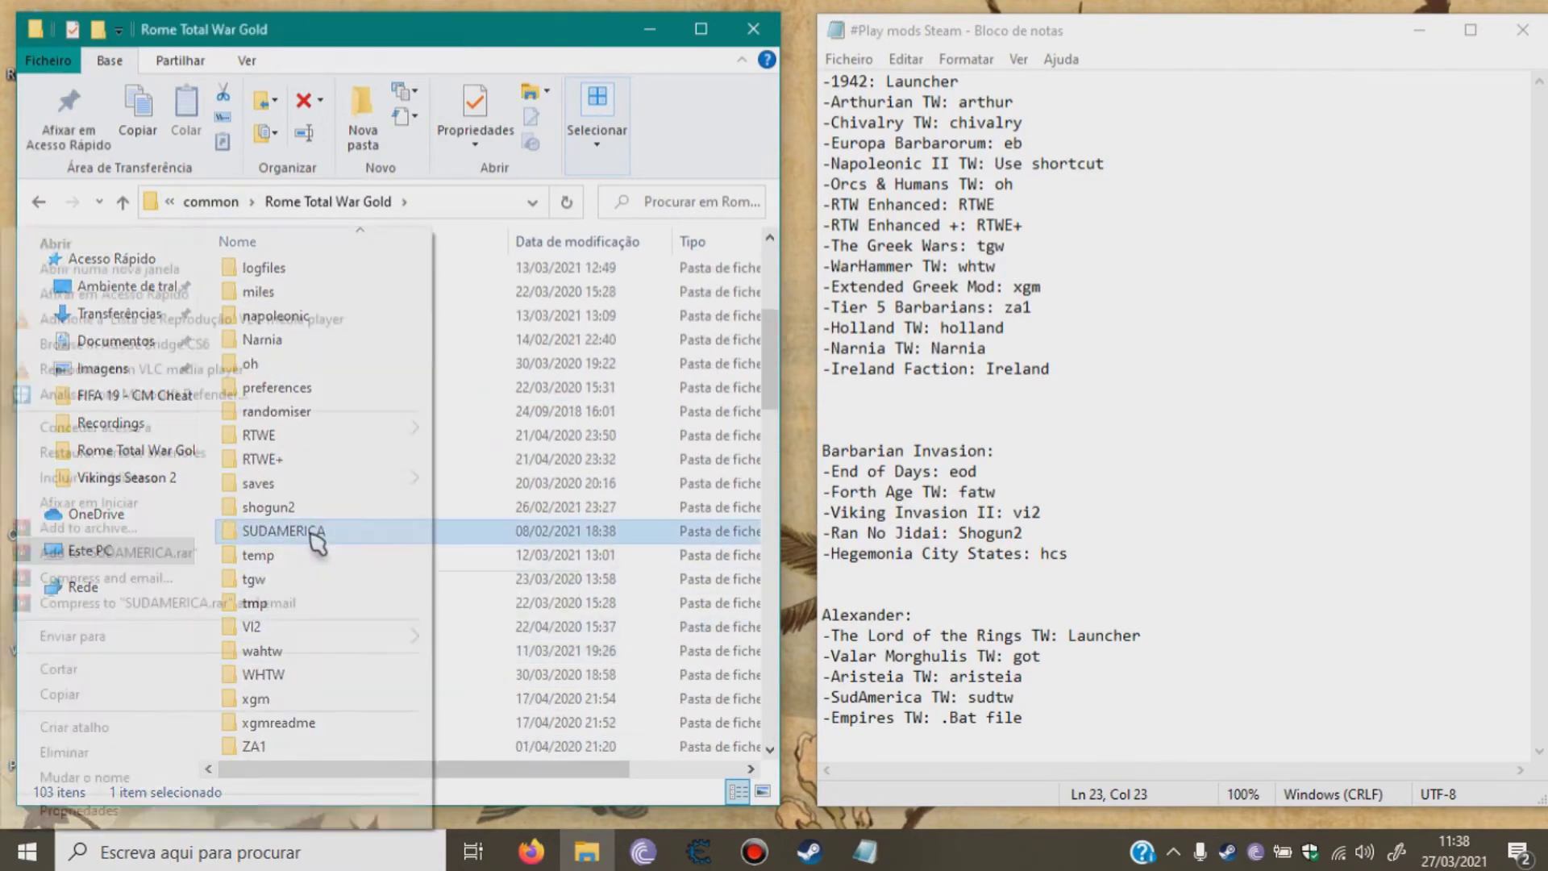
left_click(61, 669)
Paste SUDAMERICA back into Rome Total War Alexander, close Explorer and show Steam.
left_click(211, 201)
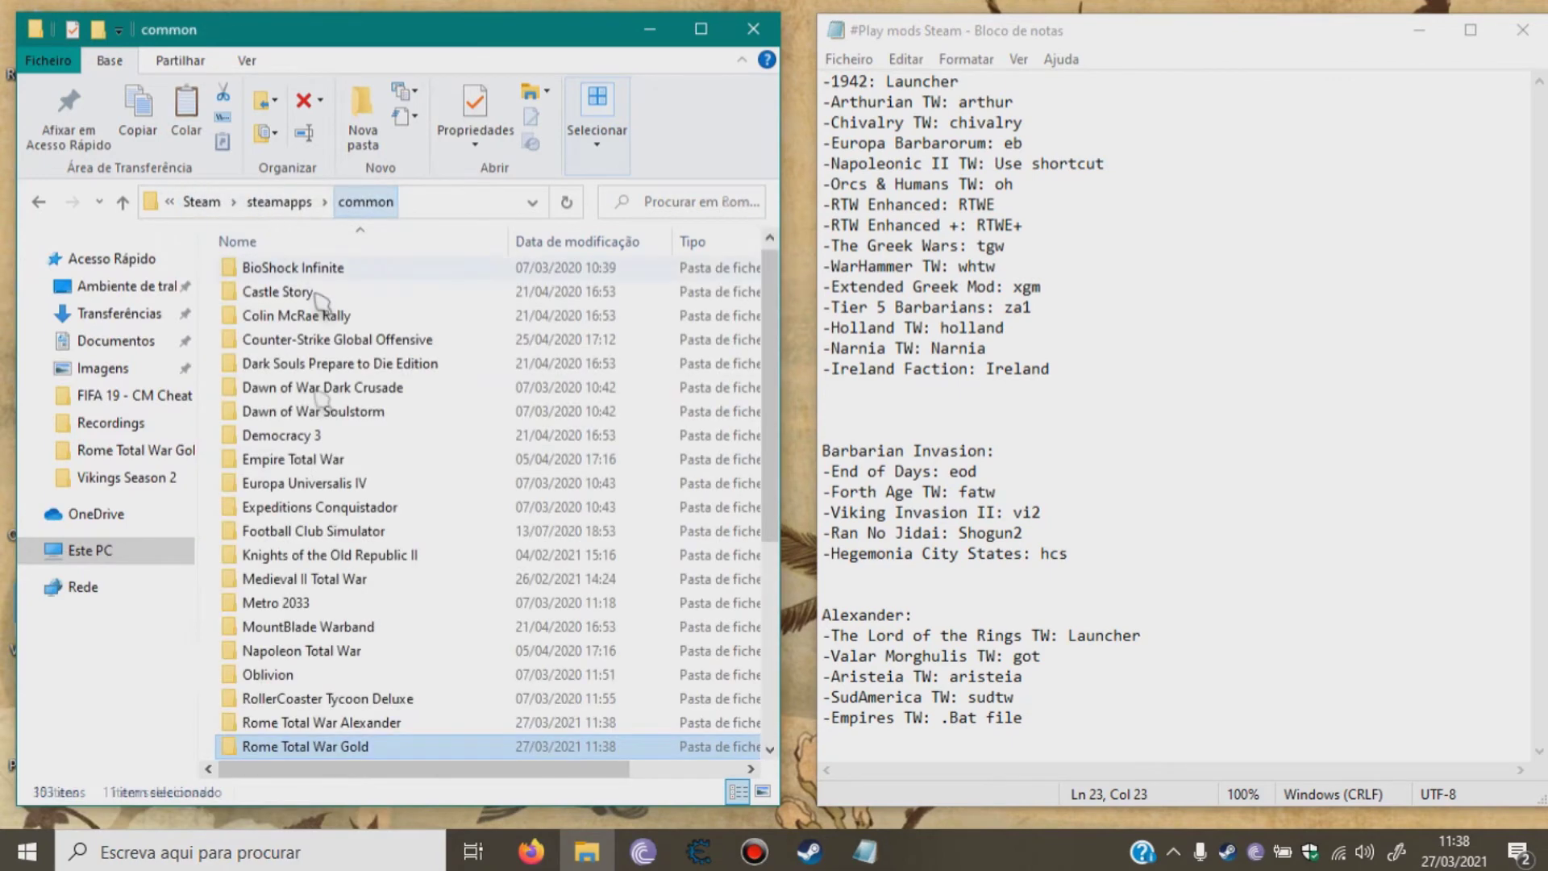
double_click(304, 724)
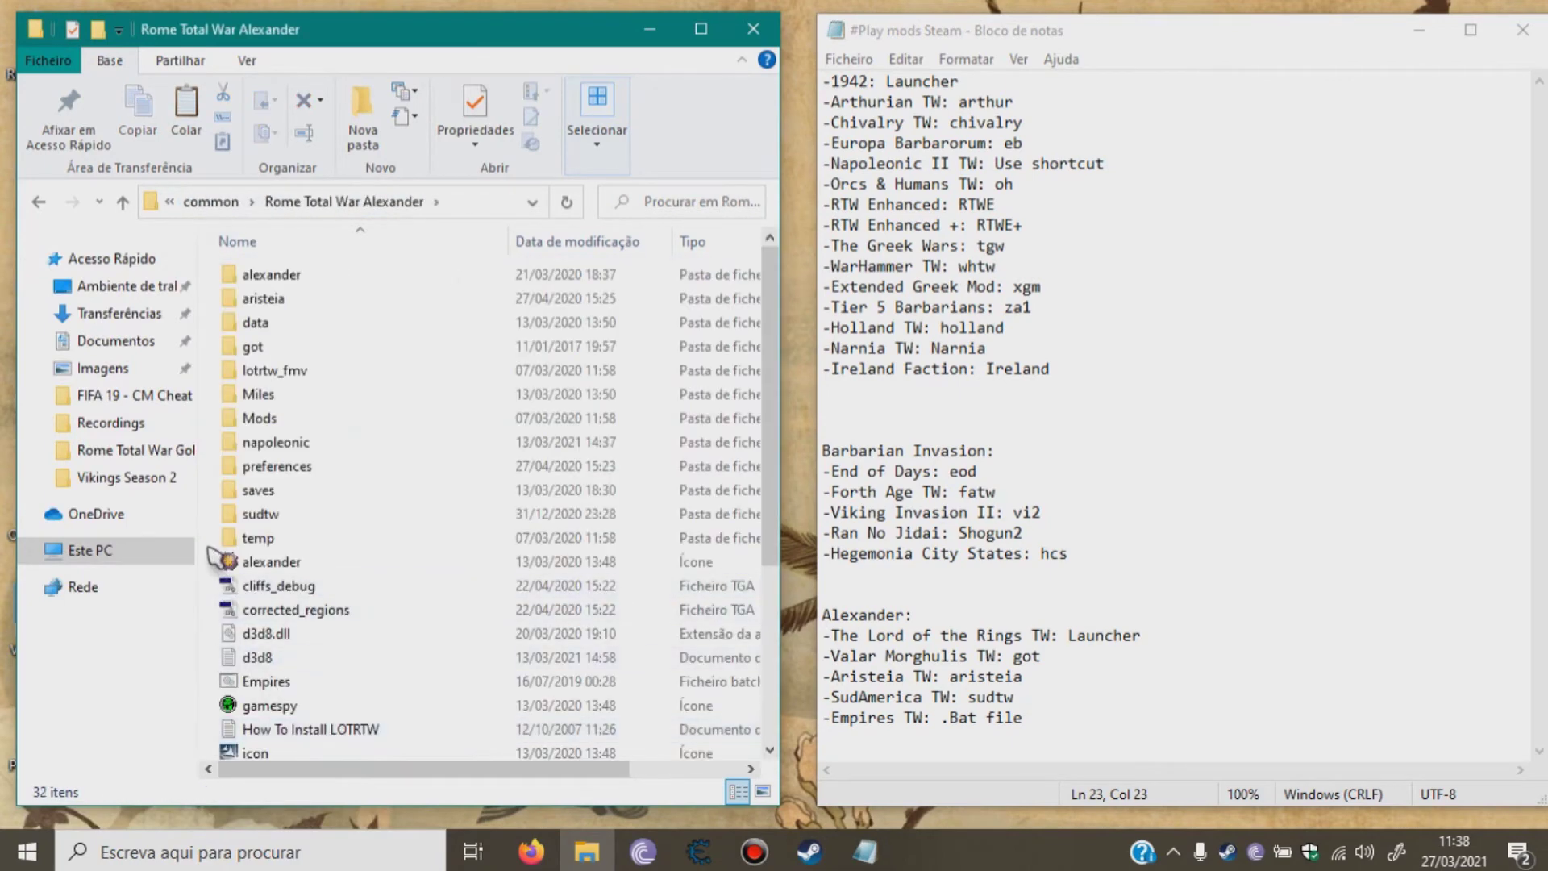
right_click(214, 556)
left_click(45, 291)
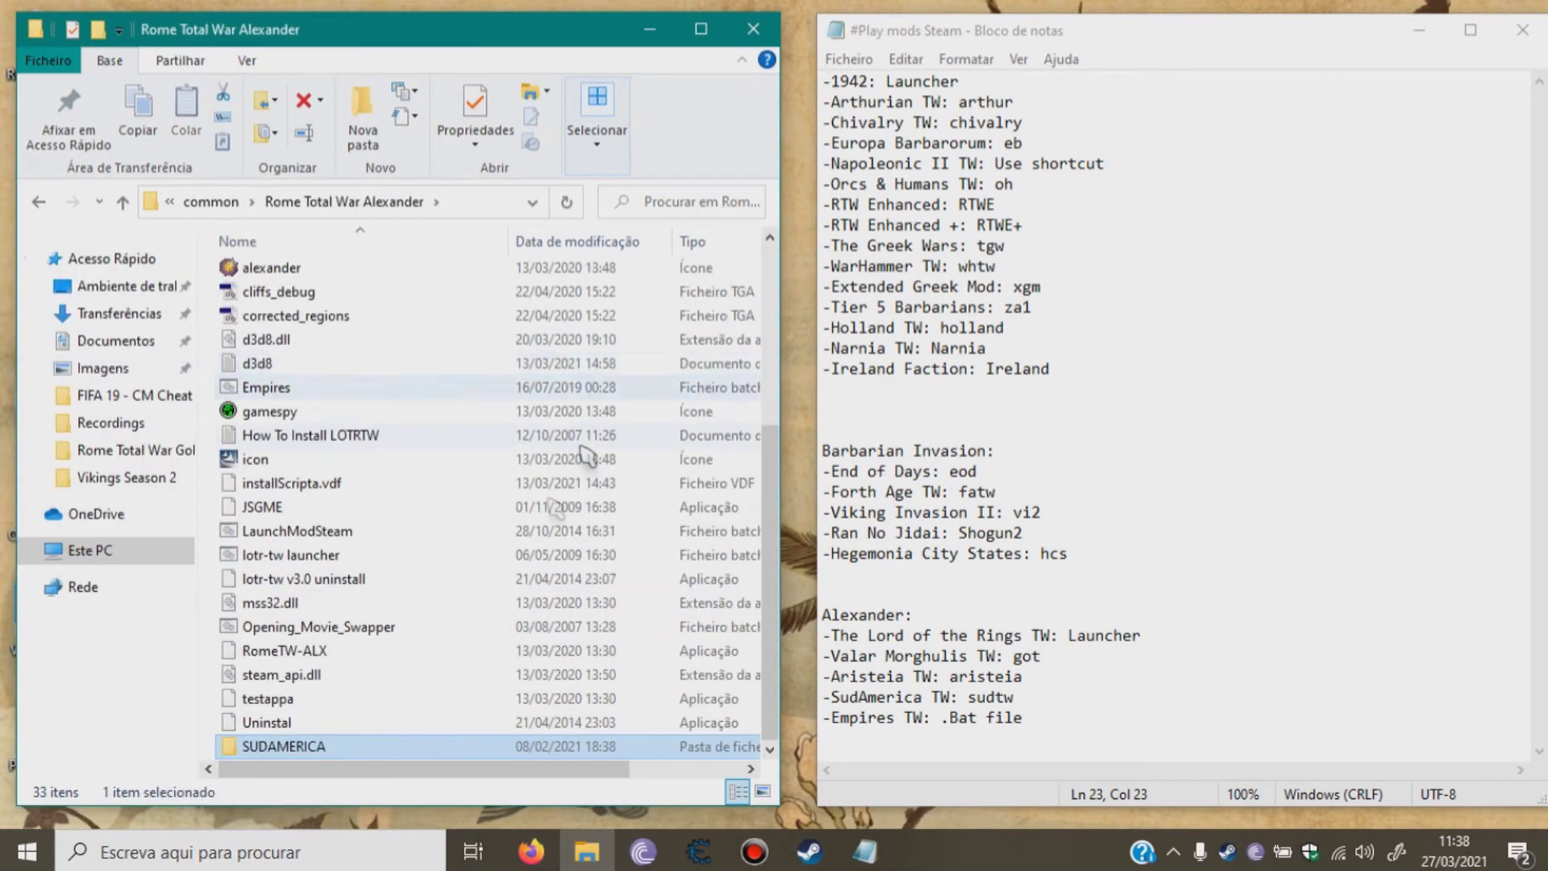
left_click(753, 29)
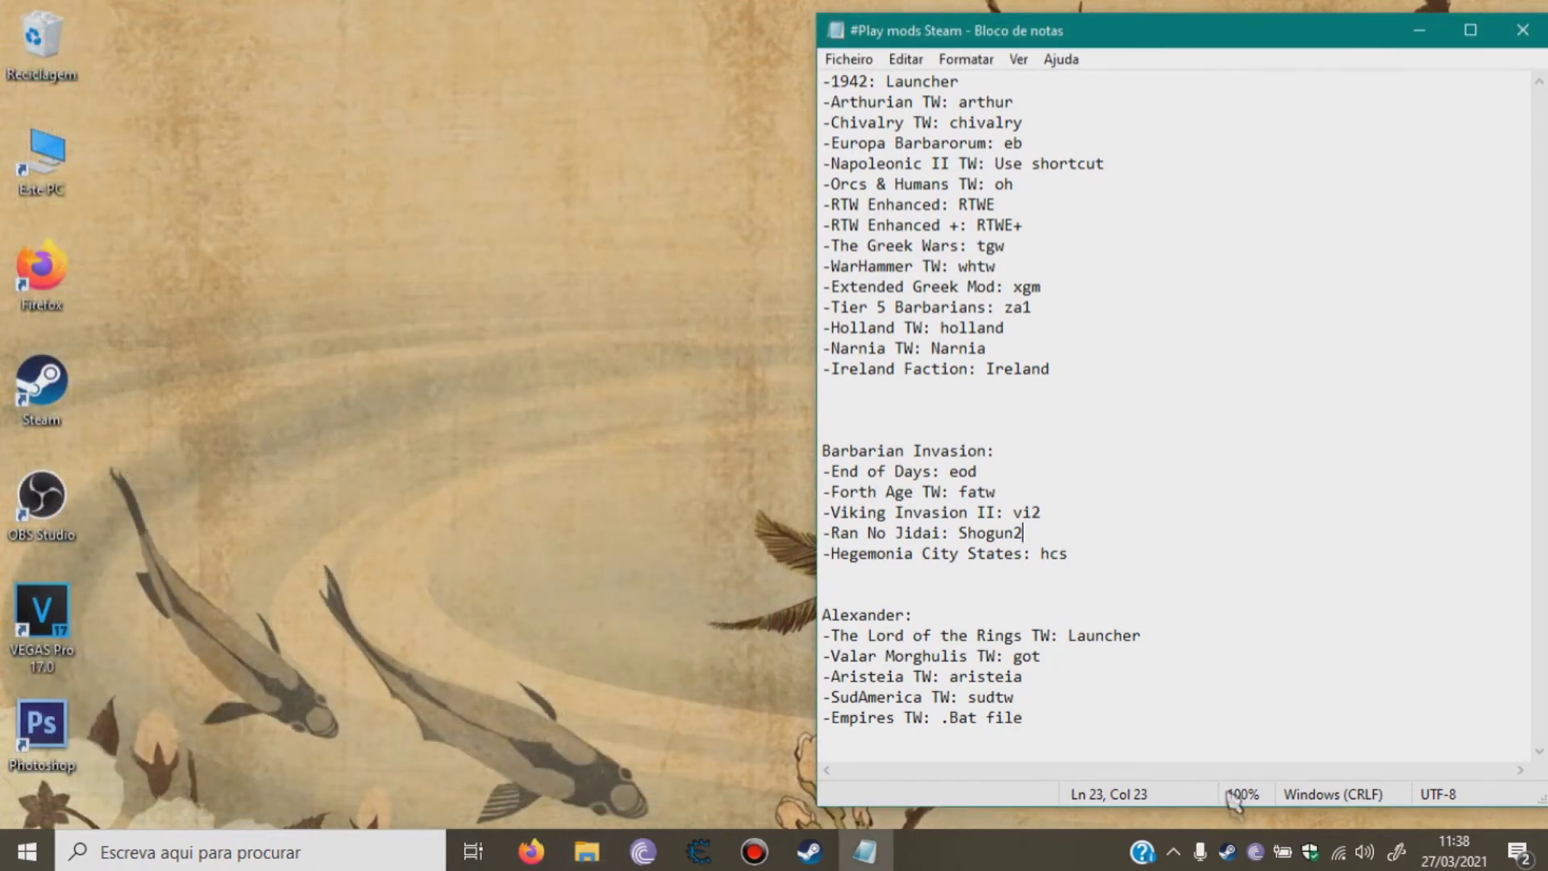
left_click(1227, 851)
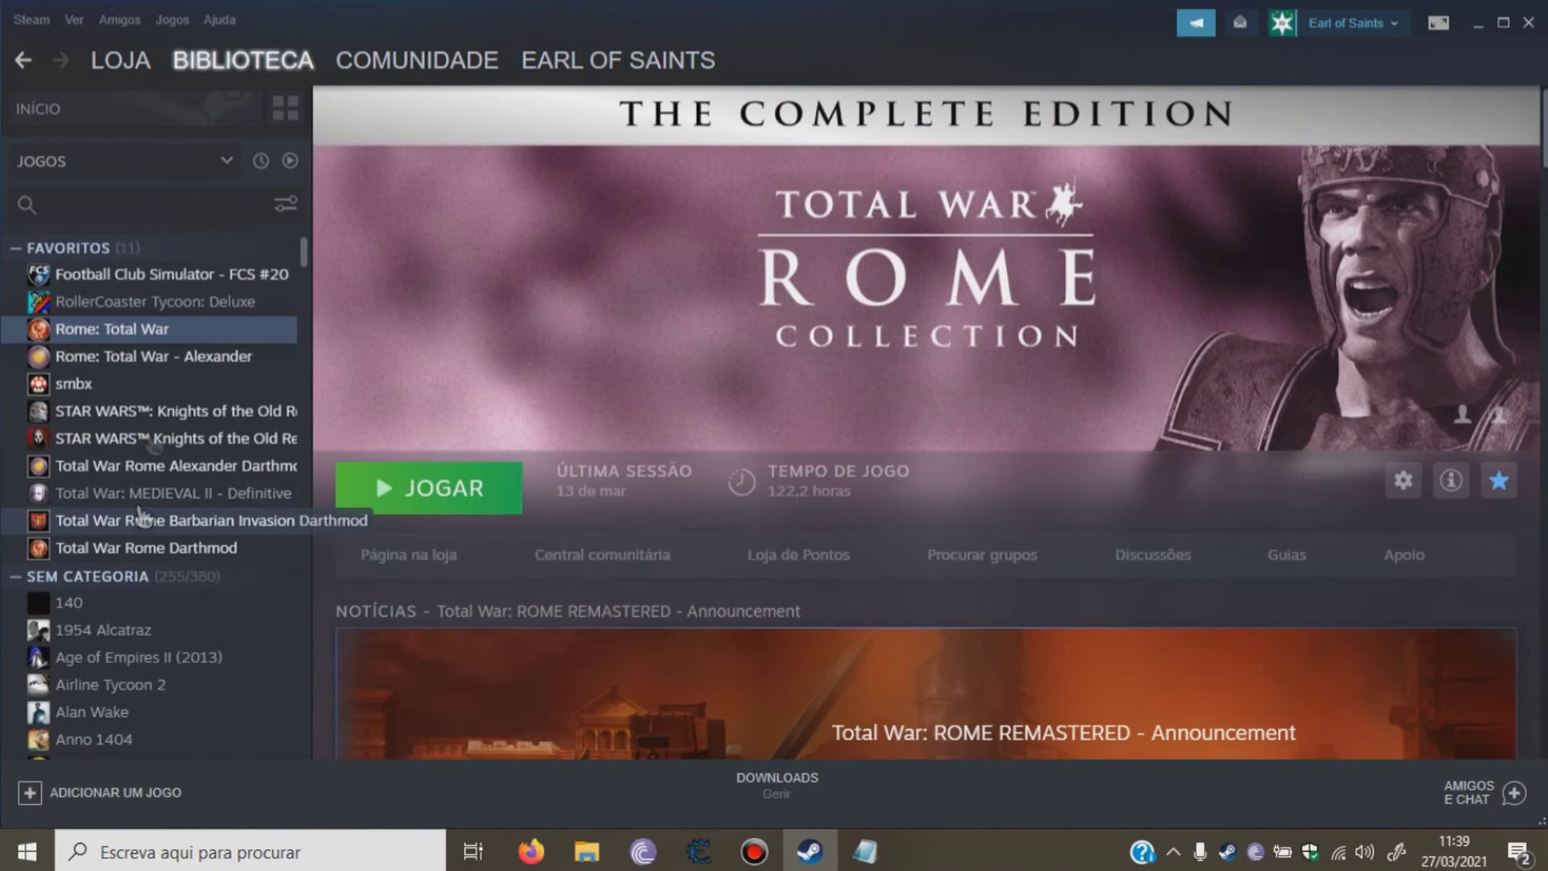
View Rome: Total War - Alexander's properties, then look at the Rome: Total War page.
left_click(164, 359)
right_click(167, 363)
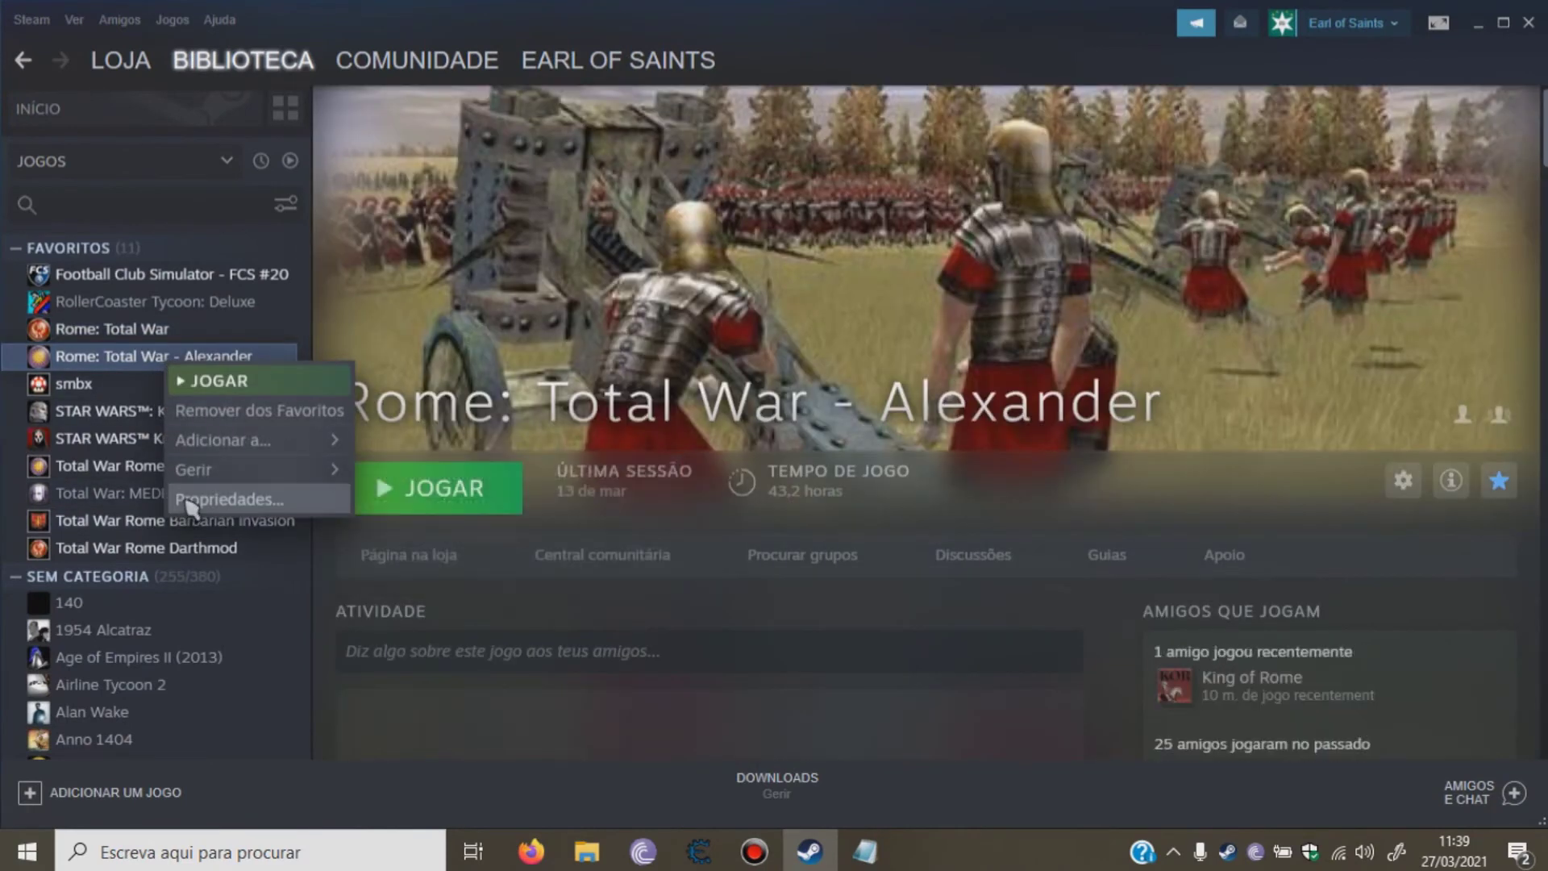
left_click(184, 500)
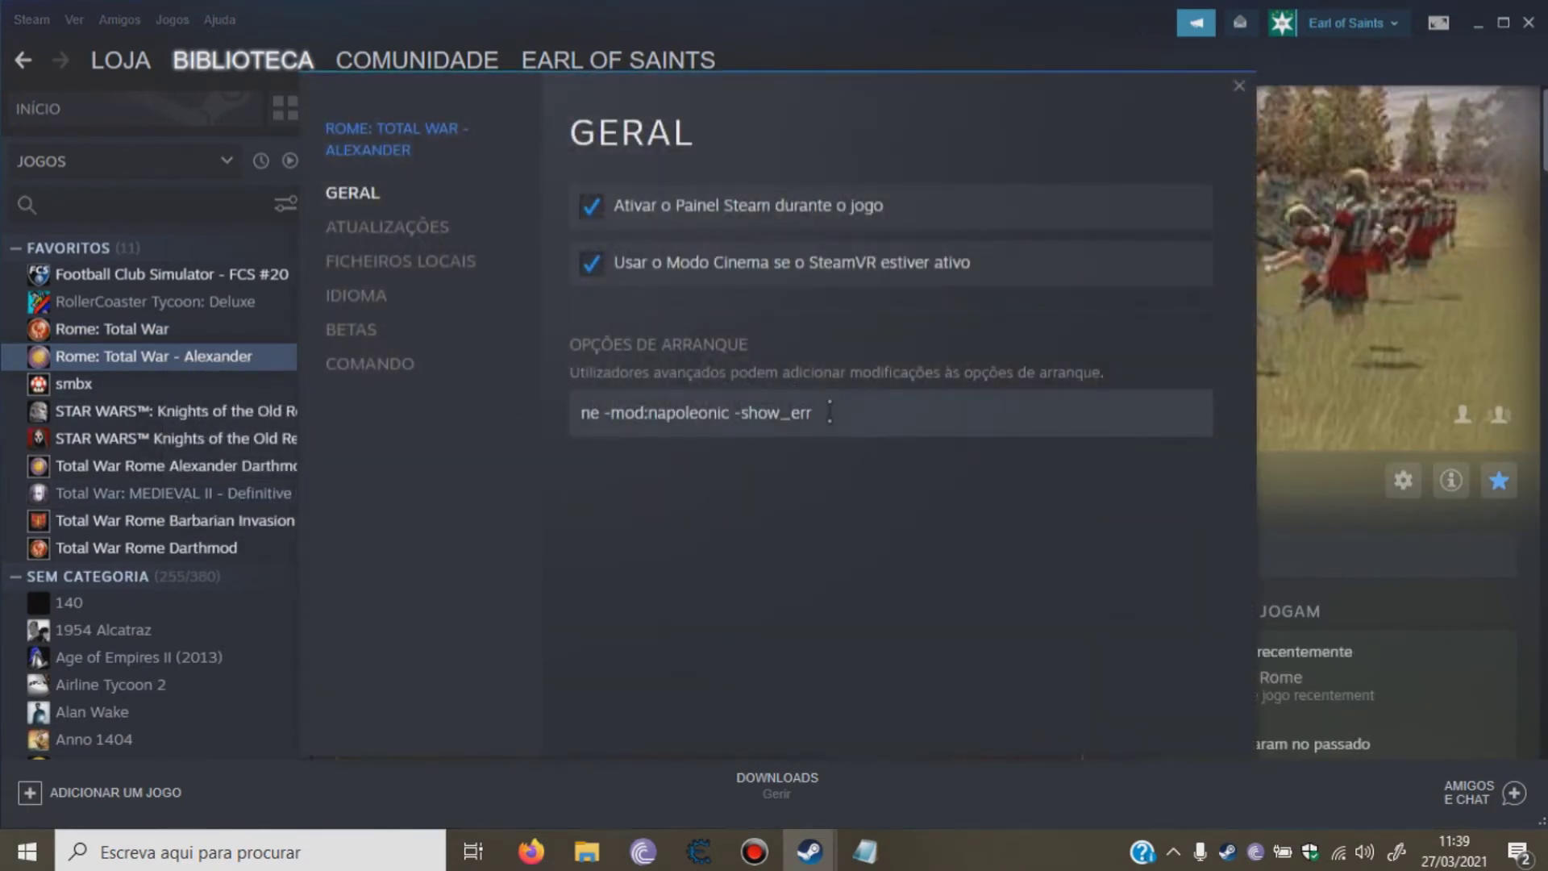
left_click(184, 331)
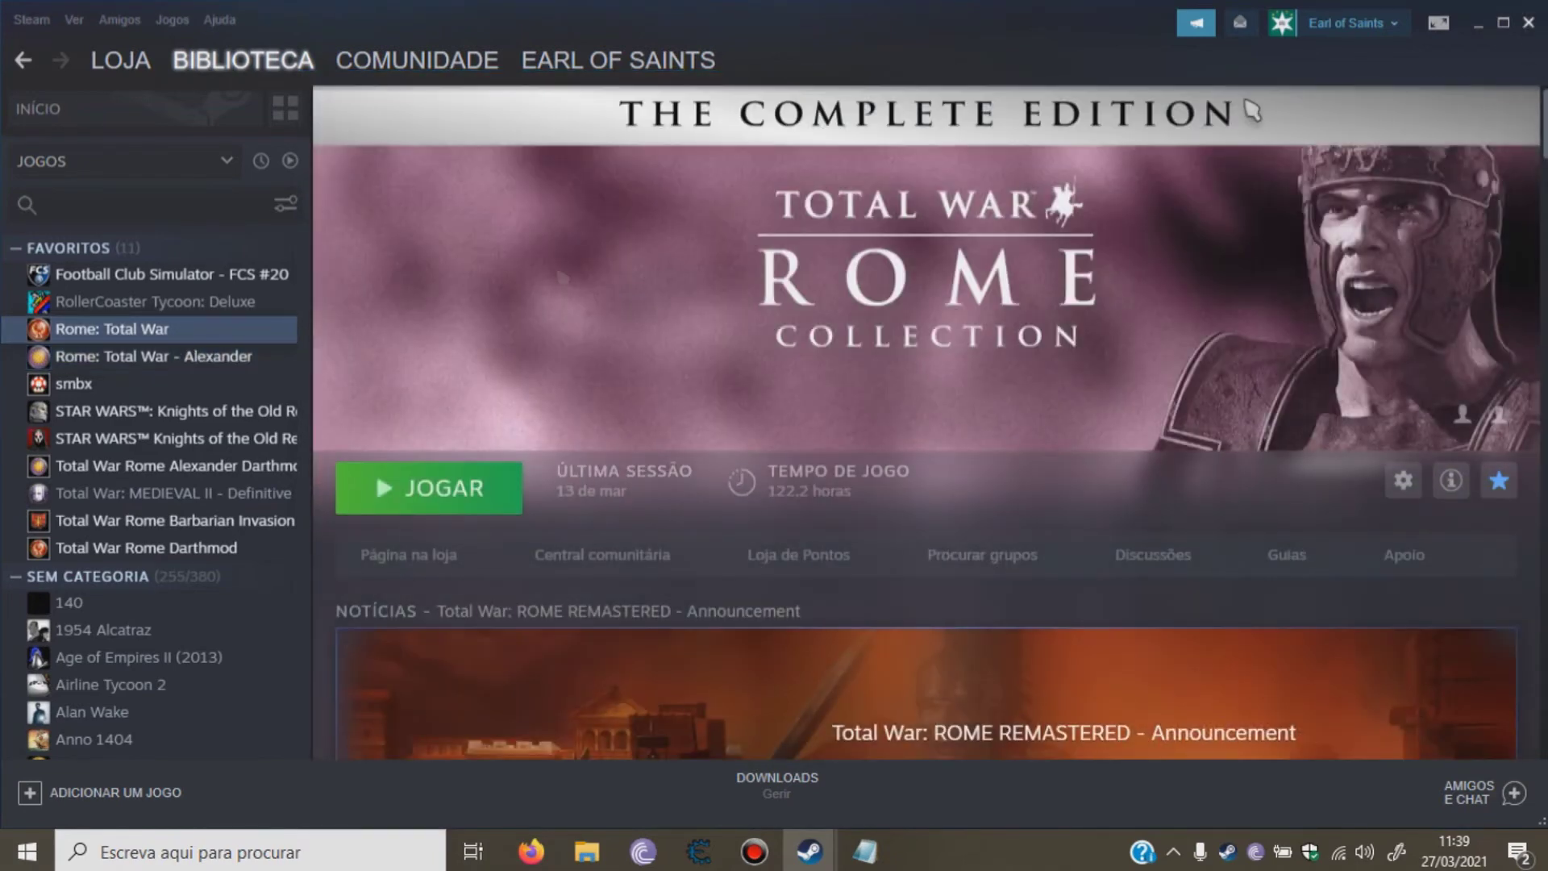
Change Alexander's launch option from napoleonic to sudamerica (-mod:sudamerica -show_err) and close Steam.
left_click(162, 355)
right_click(164, 357)
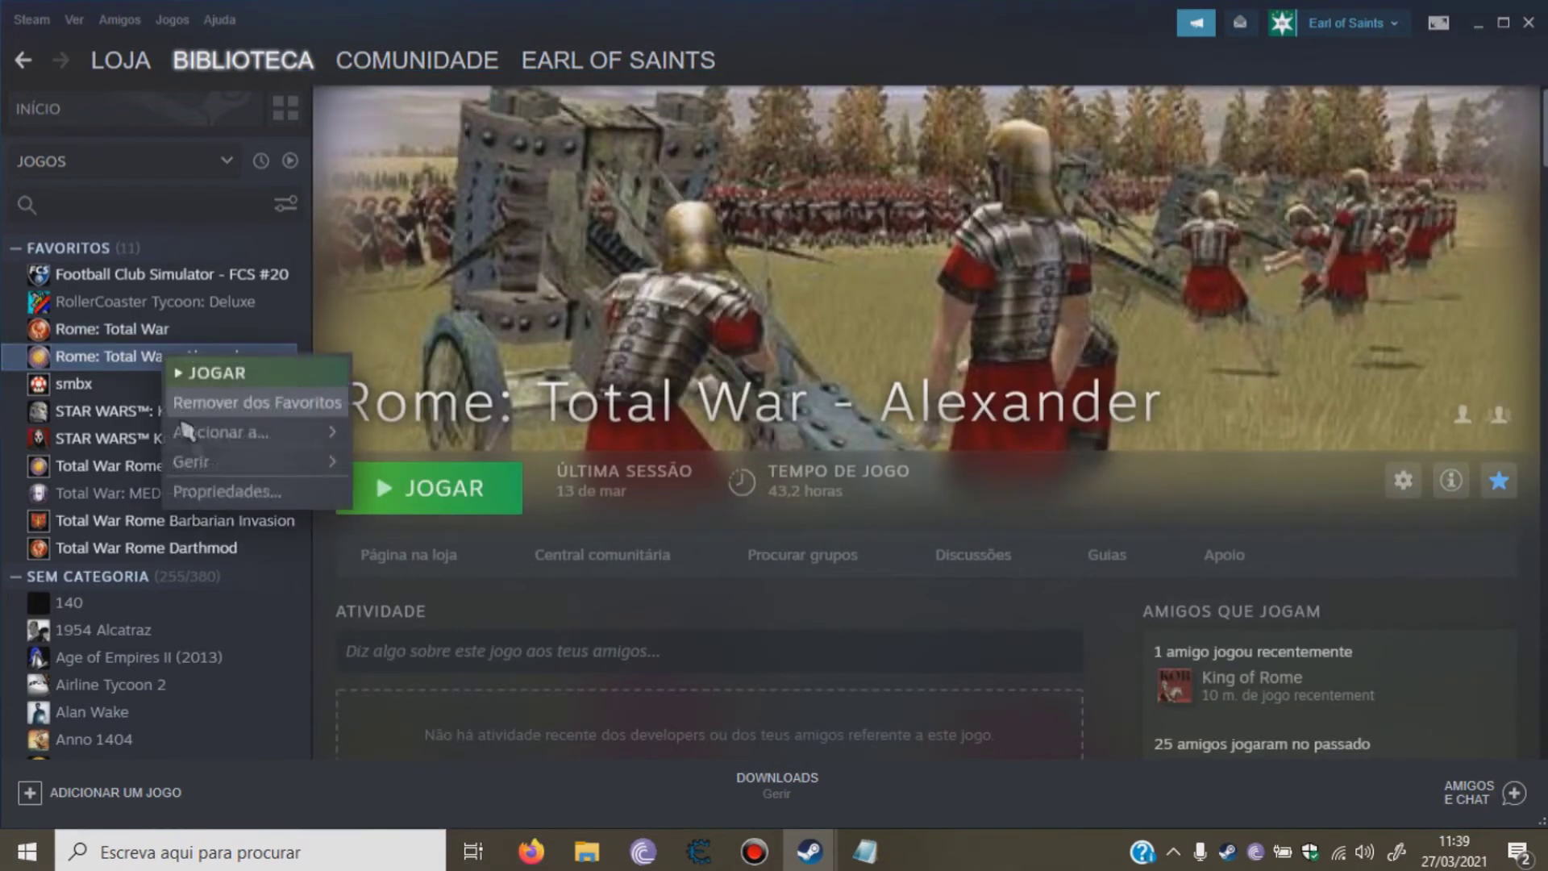
left_click(210, 492)
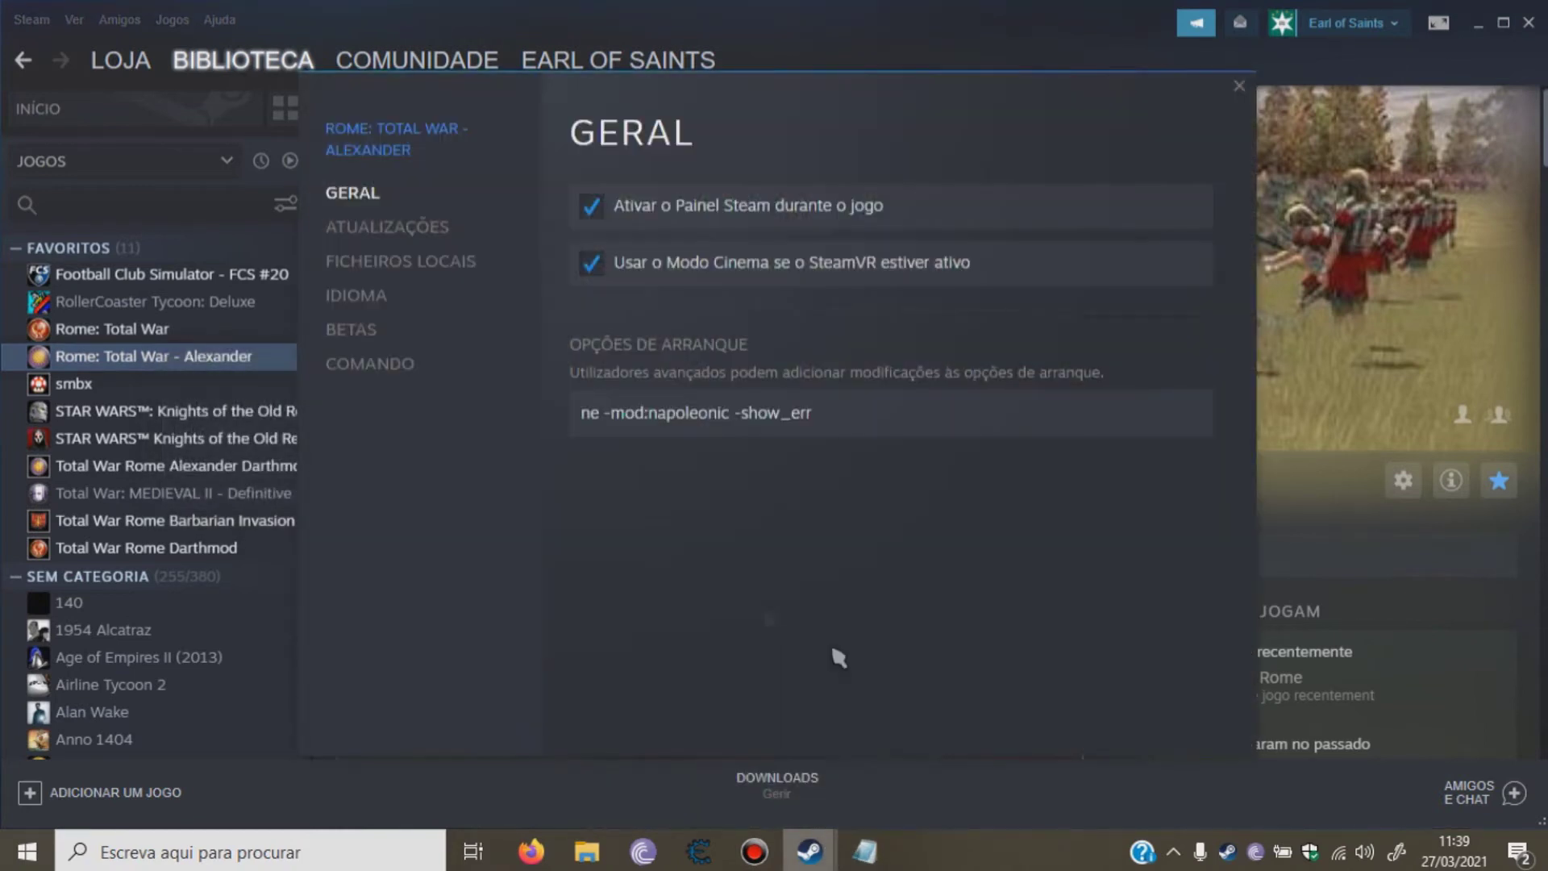
left_click_drag(654, 412, 715, 415)
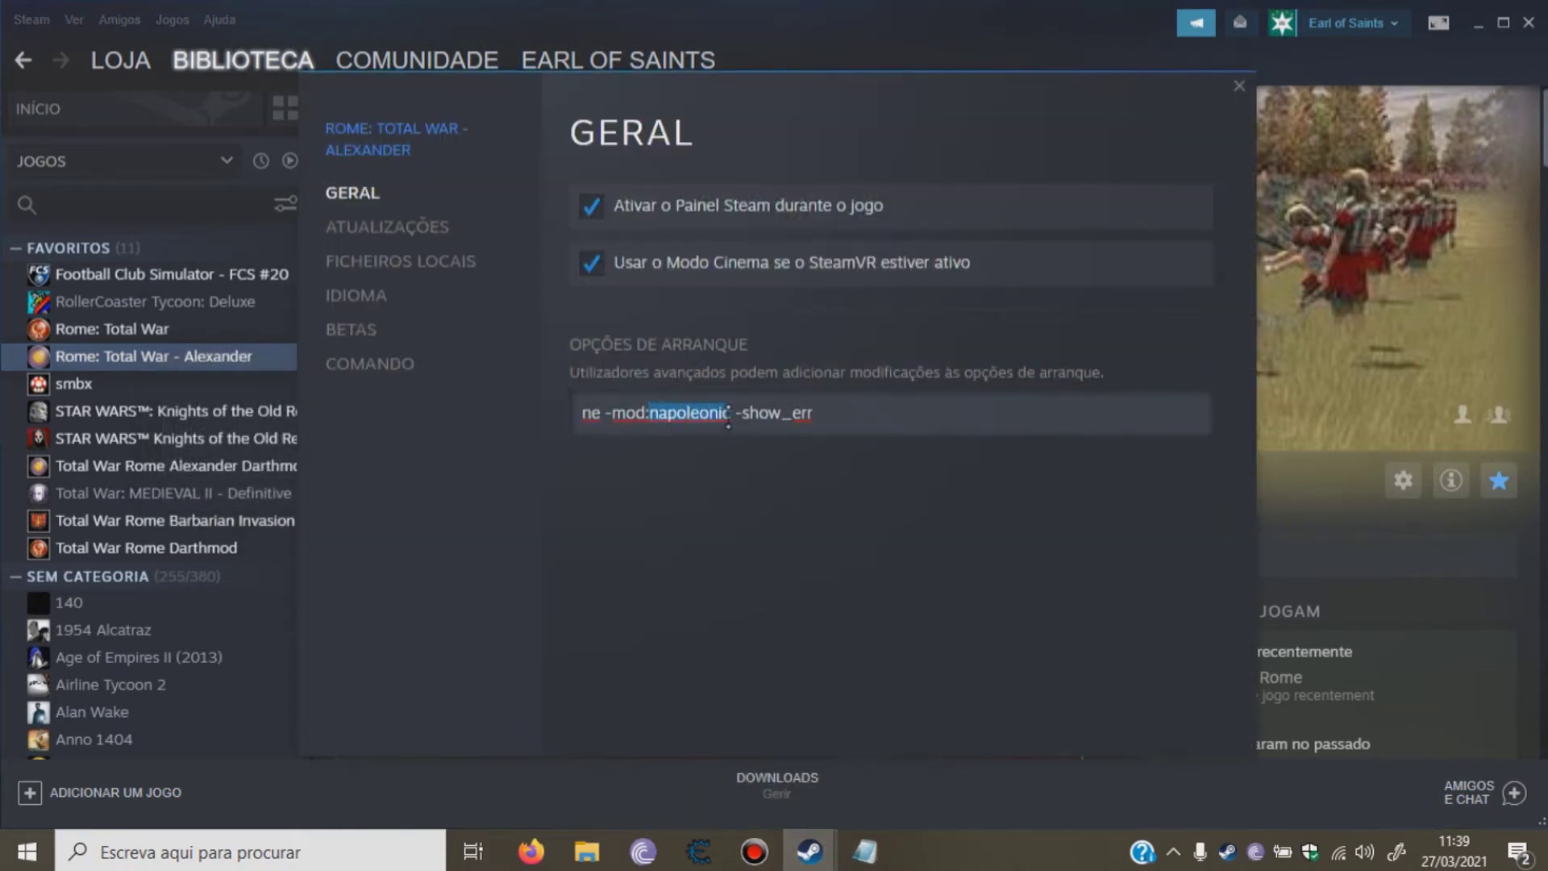
type("sudamer")
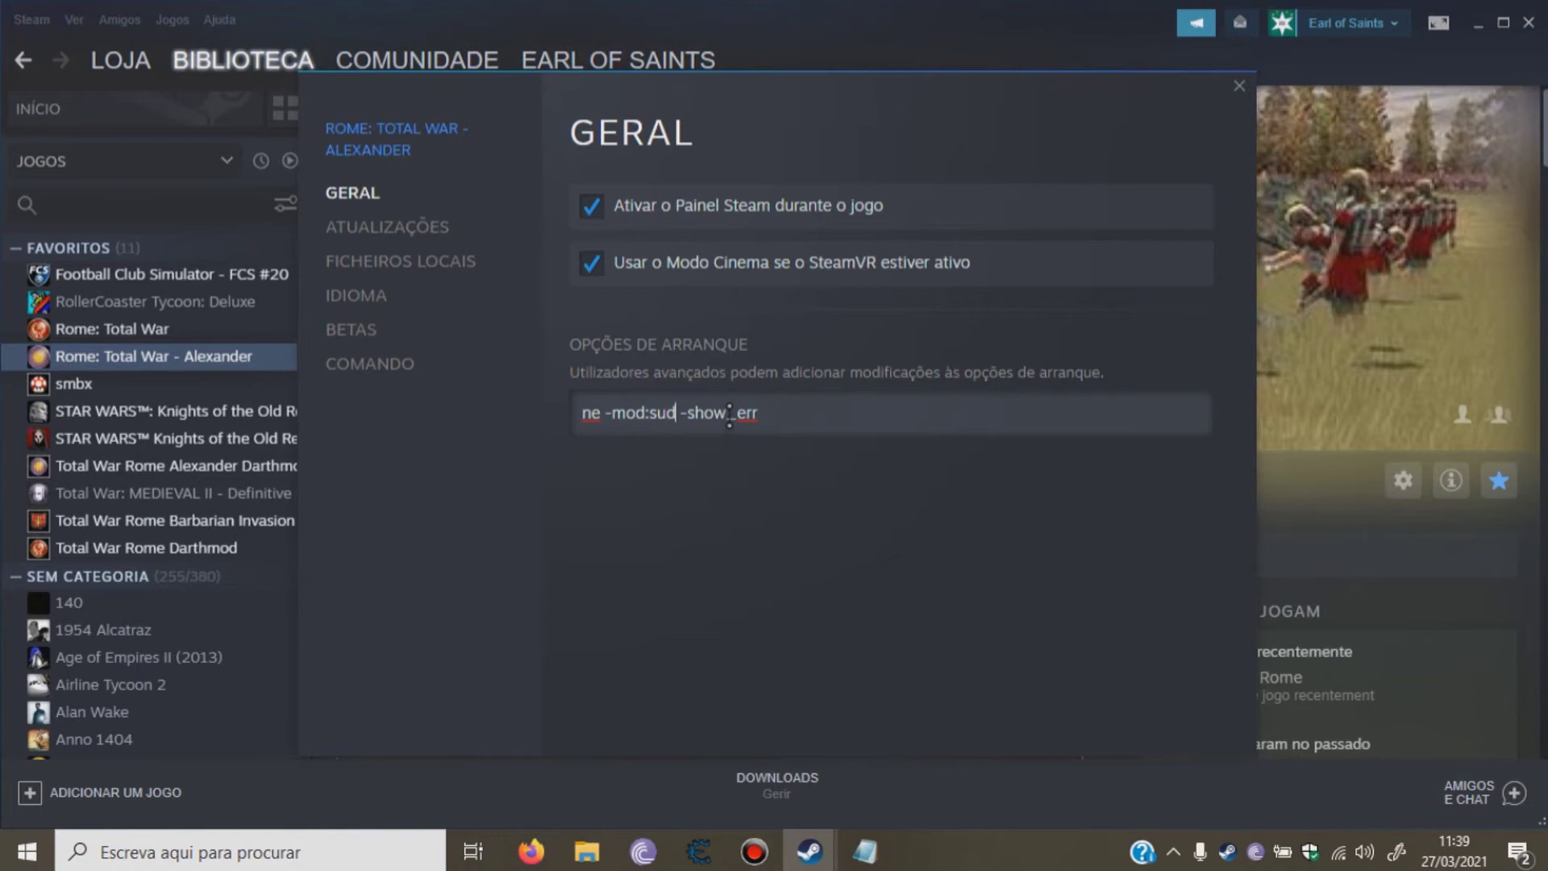
type("ica")
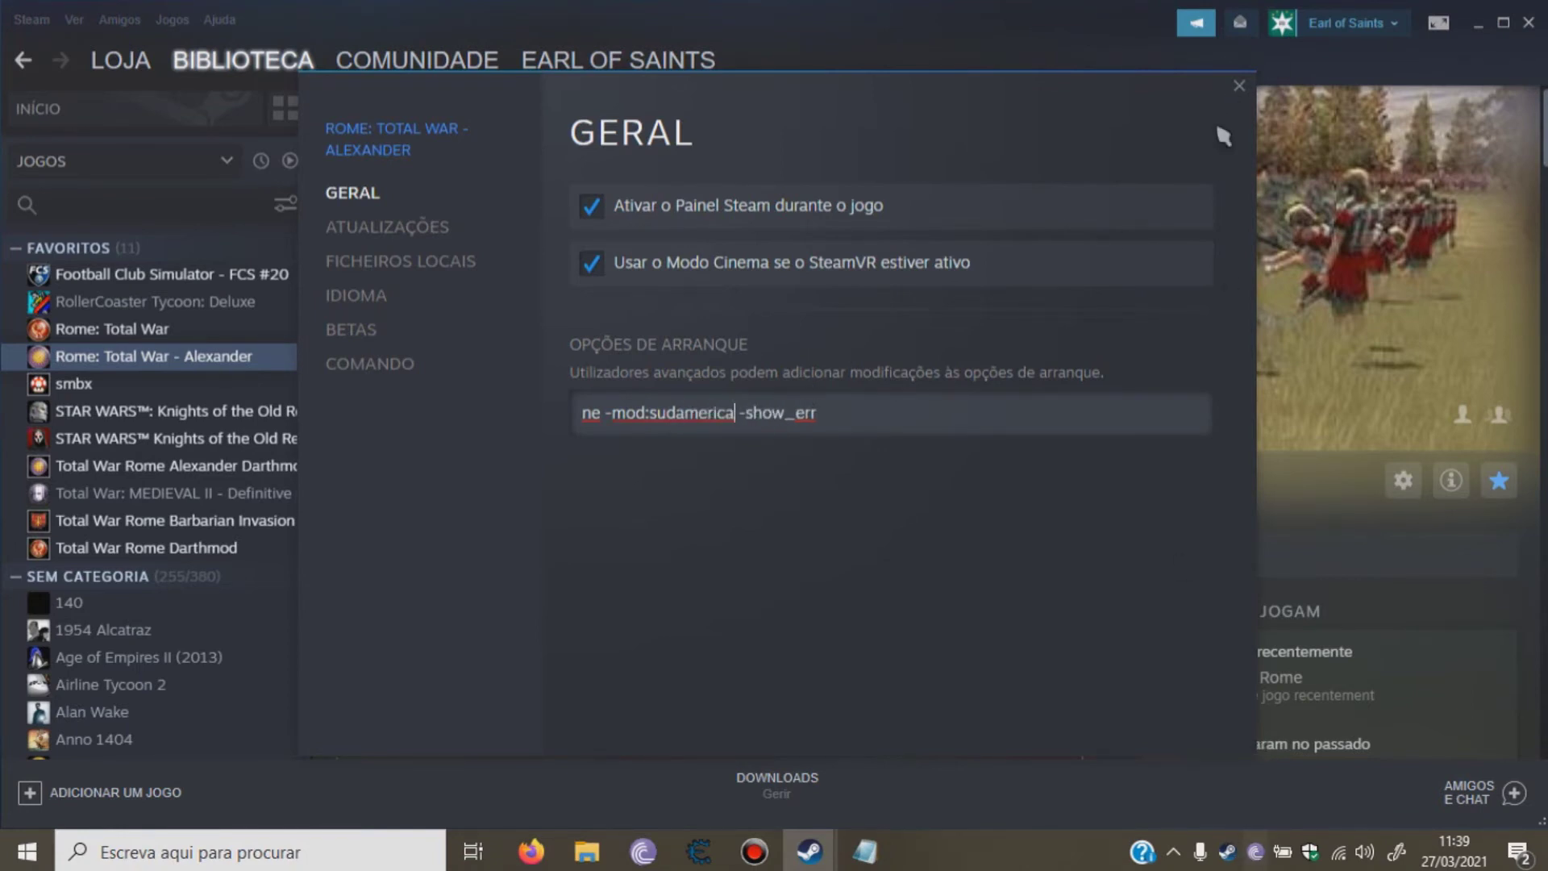
left_click(1239, 85)
left_click(1528, 23)
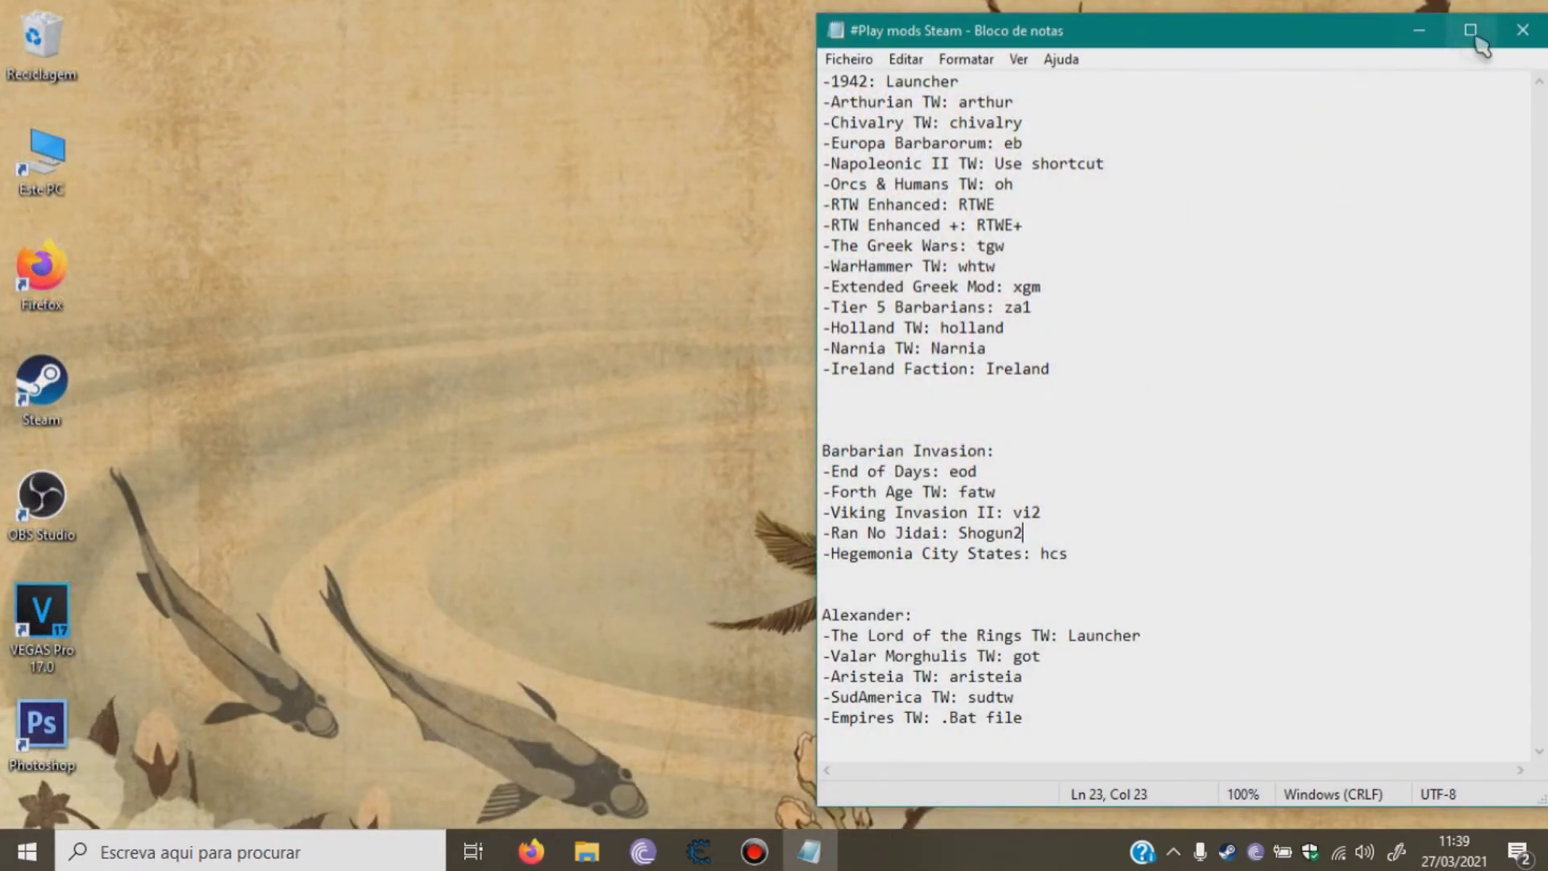
Close the notes and open the Napoleonic: Total War II mod's files list in Firefox.
left_click(1522, 30)
left_click(539, 850)
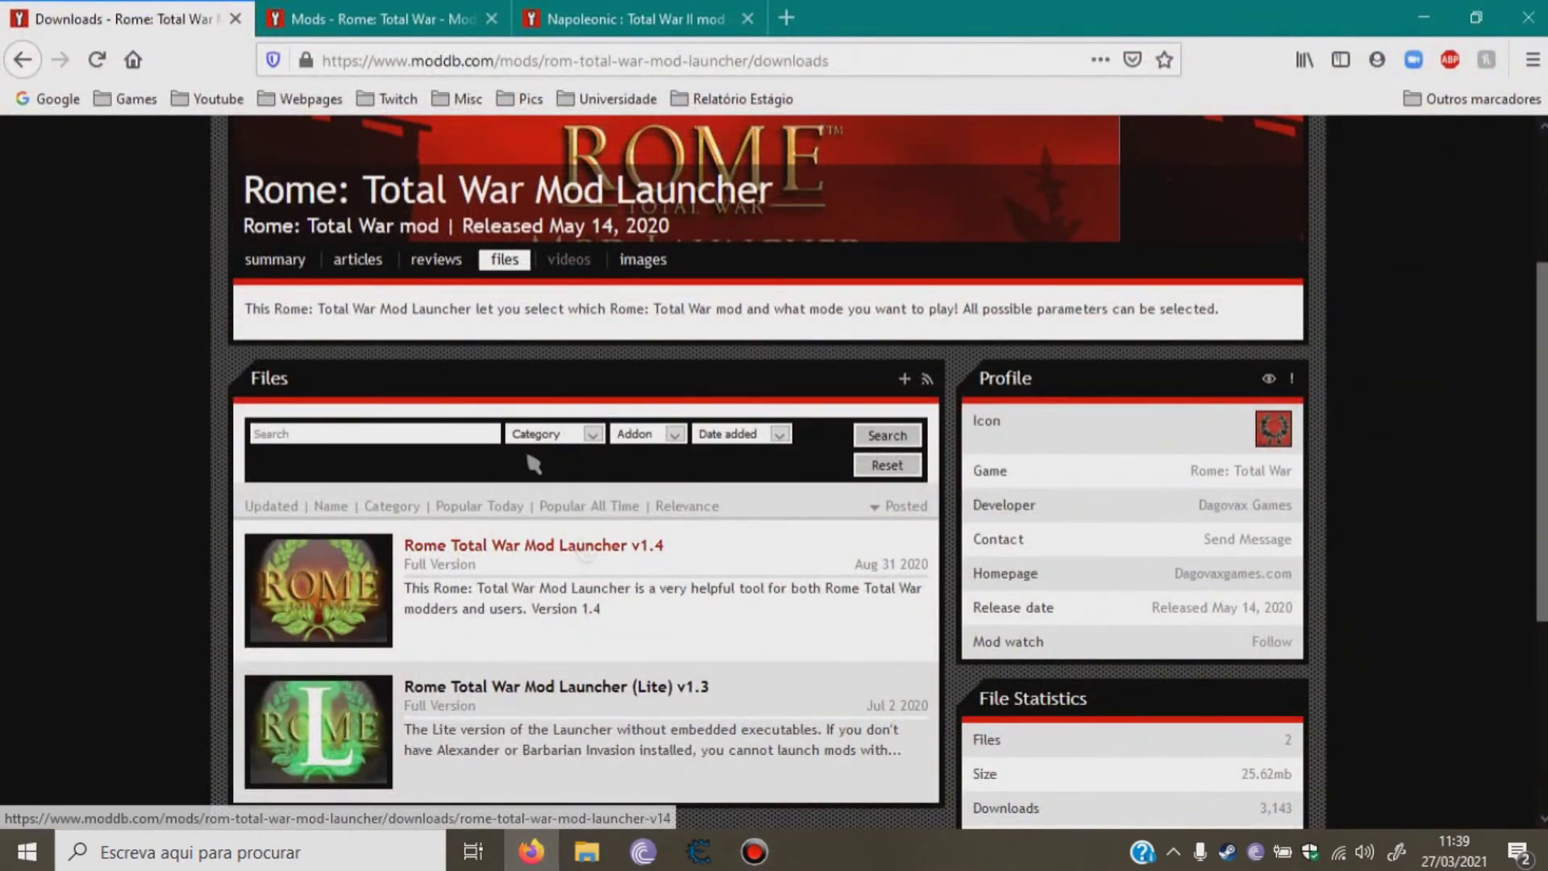
left_click(573, 18)
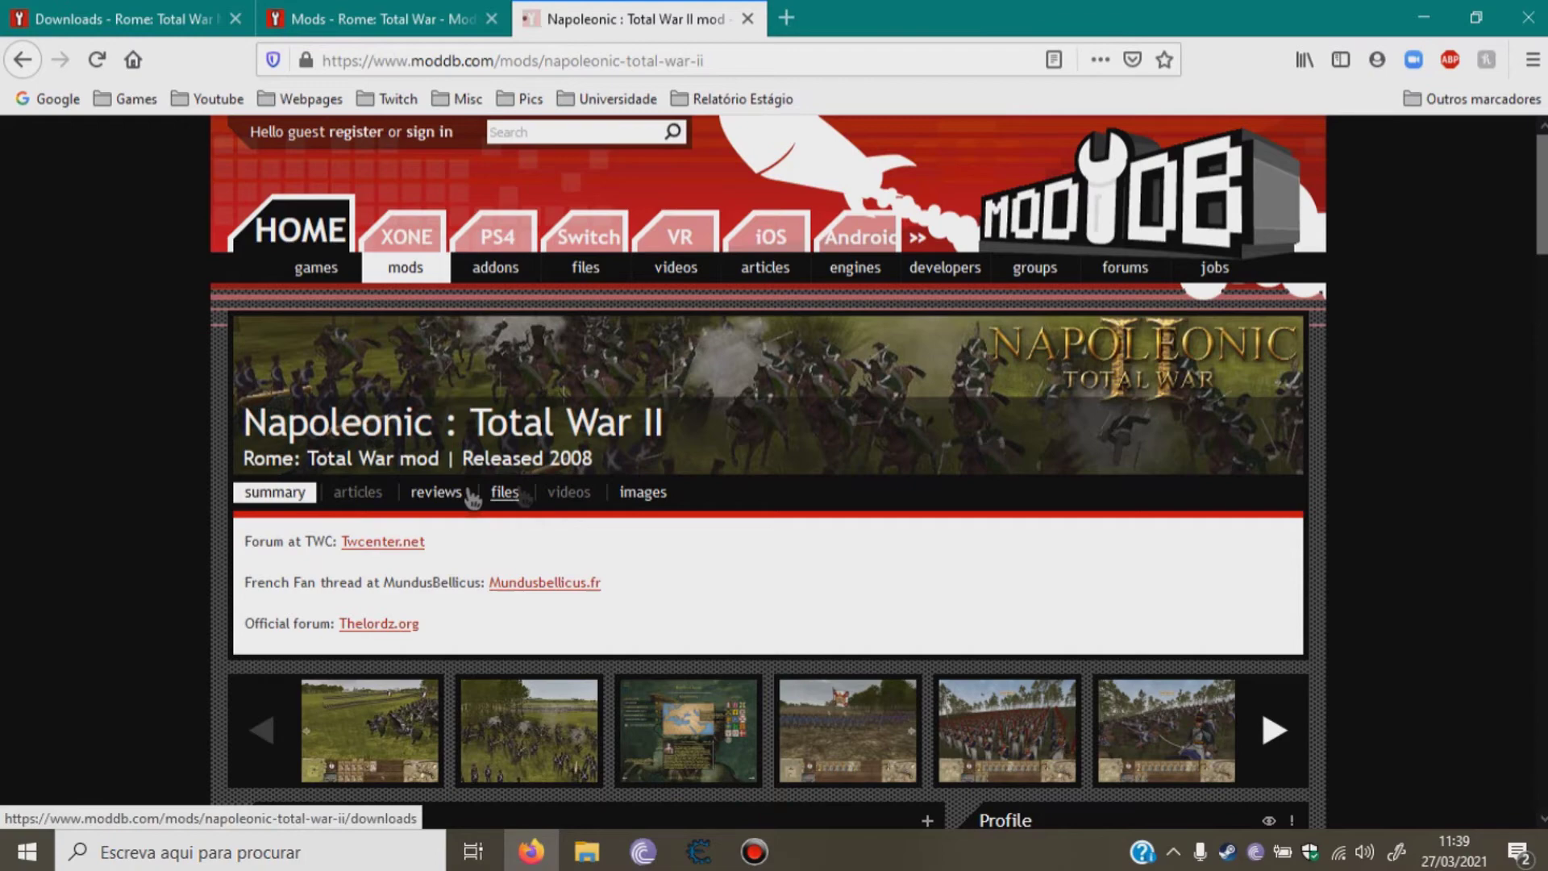
left_click(505, 492)
scroll(666, 540, "down", 6)
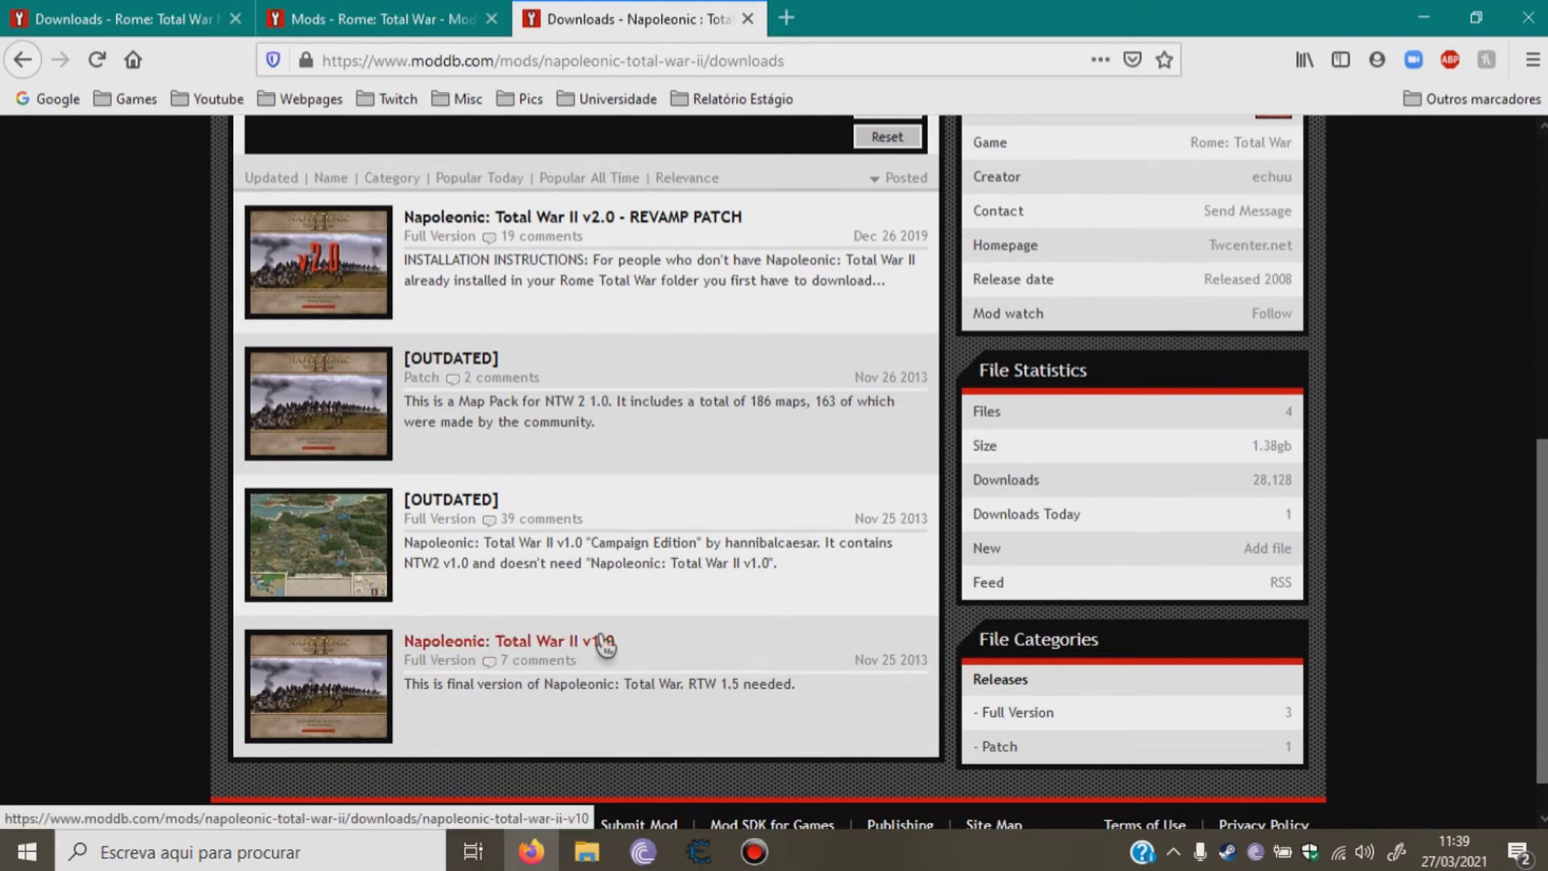
Read the v2.0 - REVAMP PATCH page's full description, then return to the Rome mods tab.
left_click(645, 216)
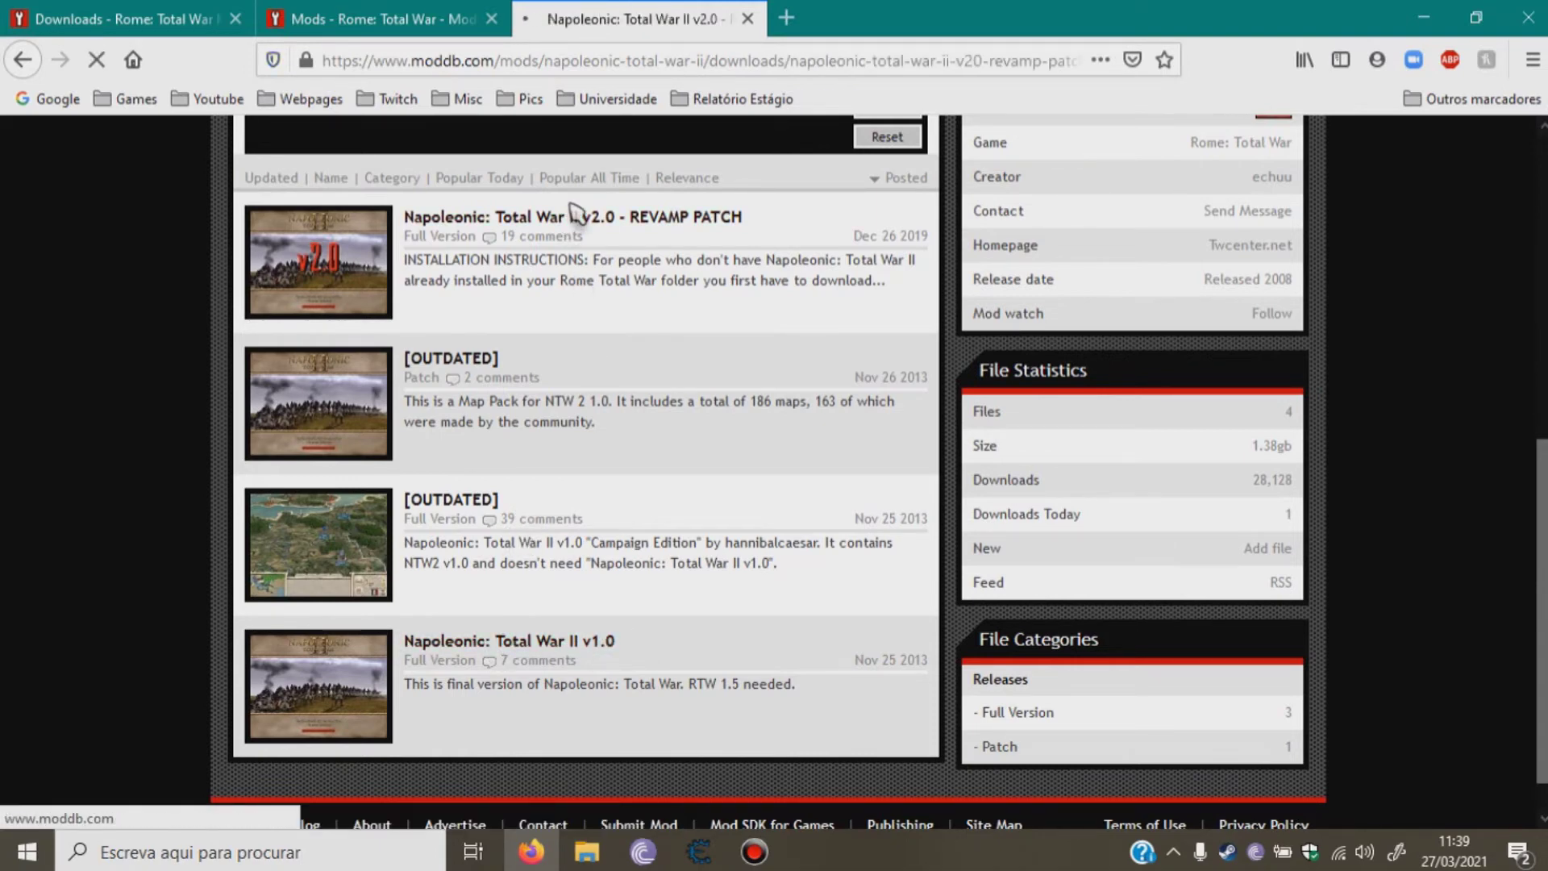
scroll(297, 385, "down", 10)
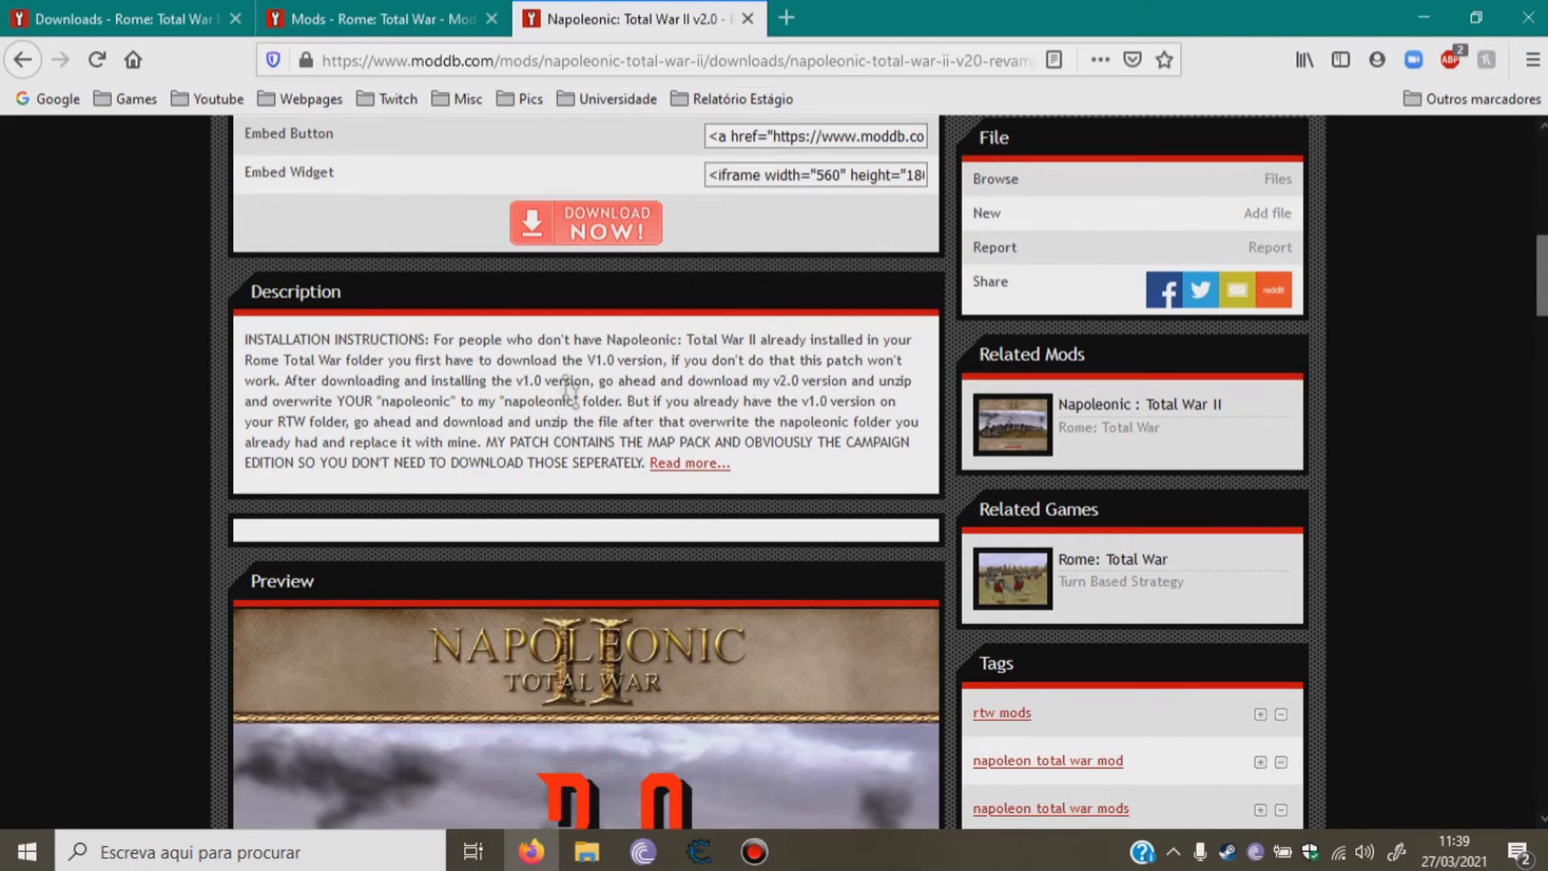
scroll(565, 395, "up", 3)
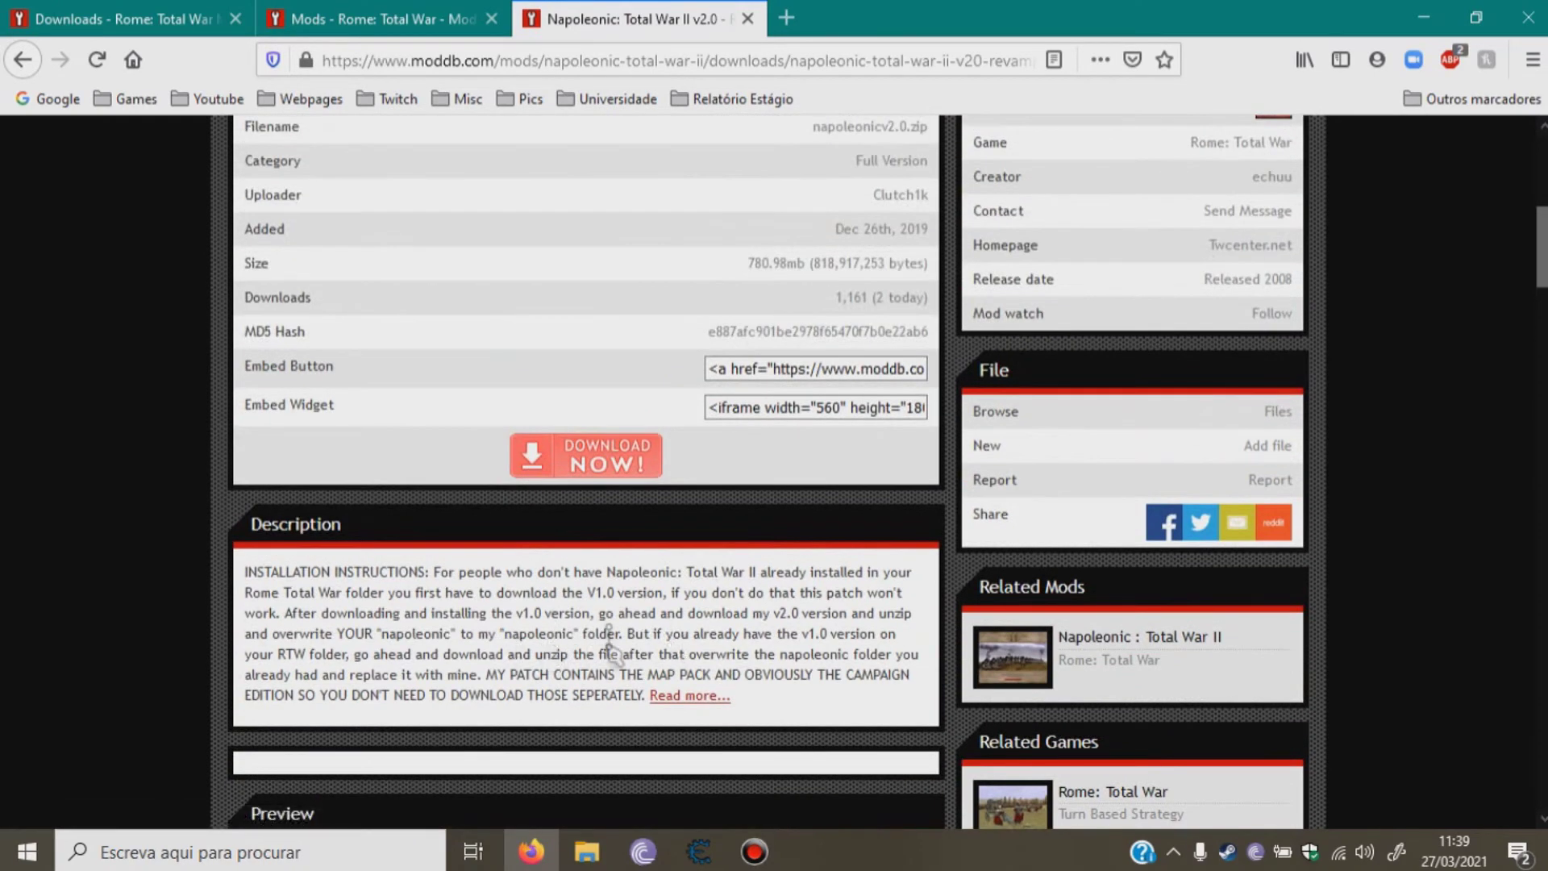
scroll(460, 436, "up", 3)
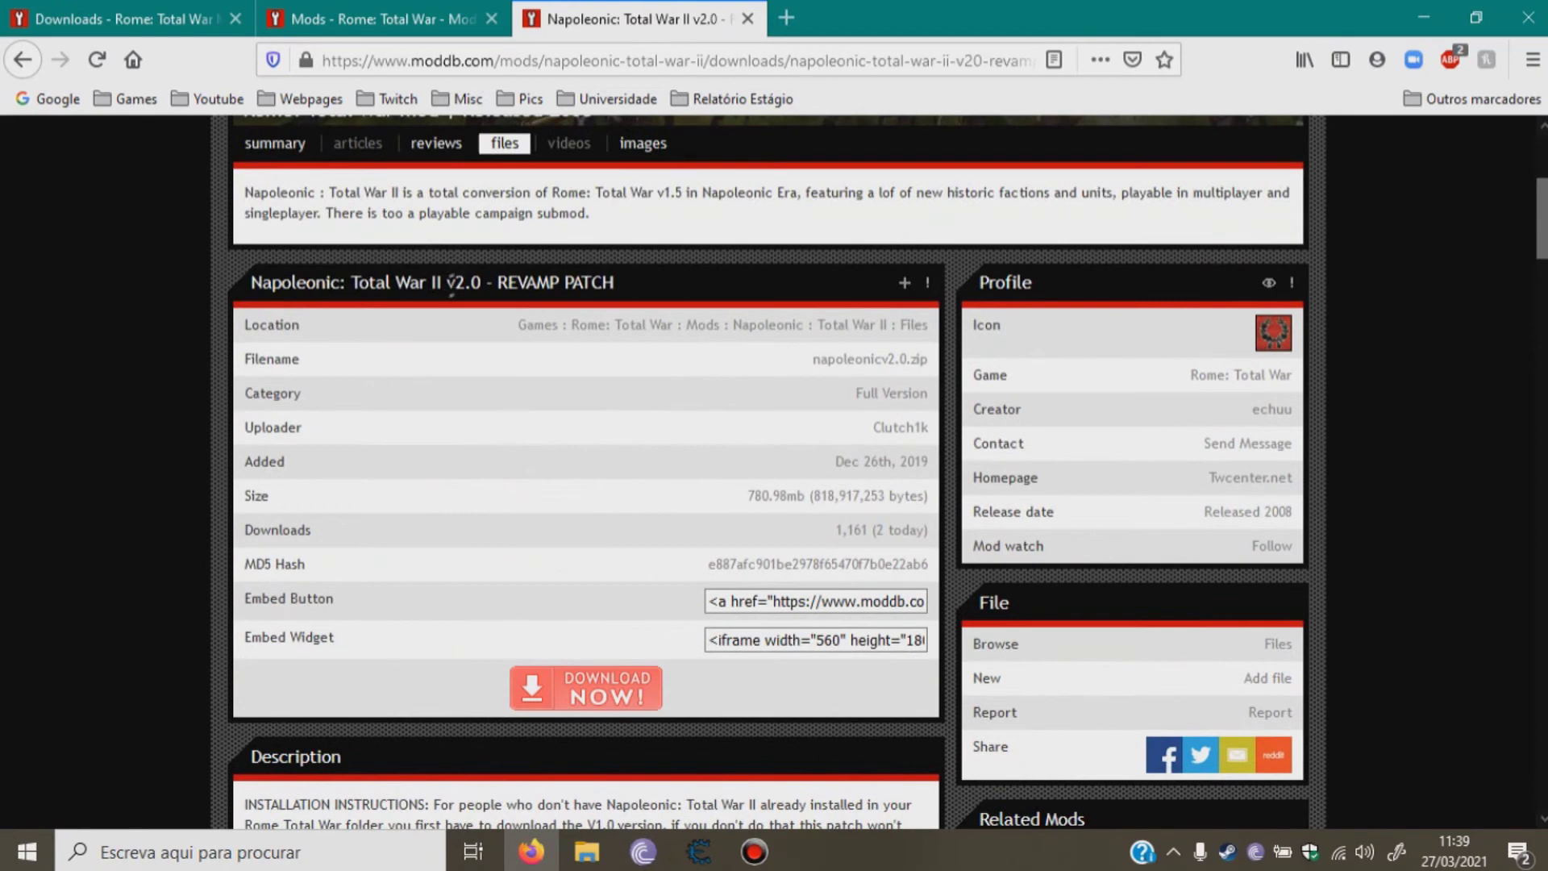
scroll(661, 438, "down", 6)
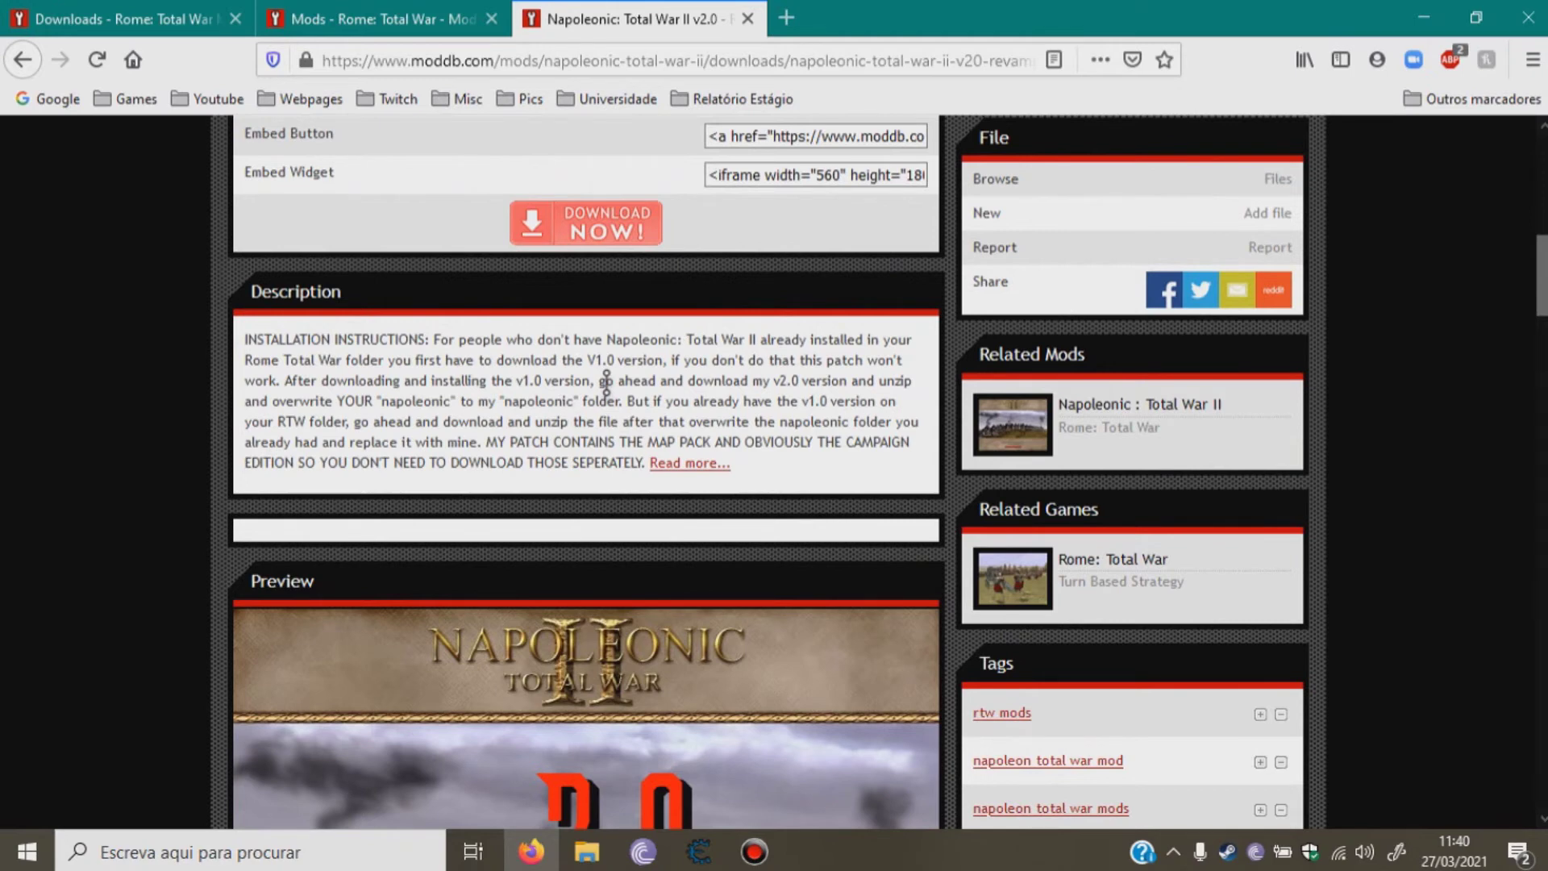
left_click(690, 464)
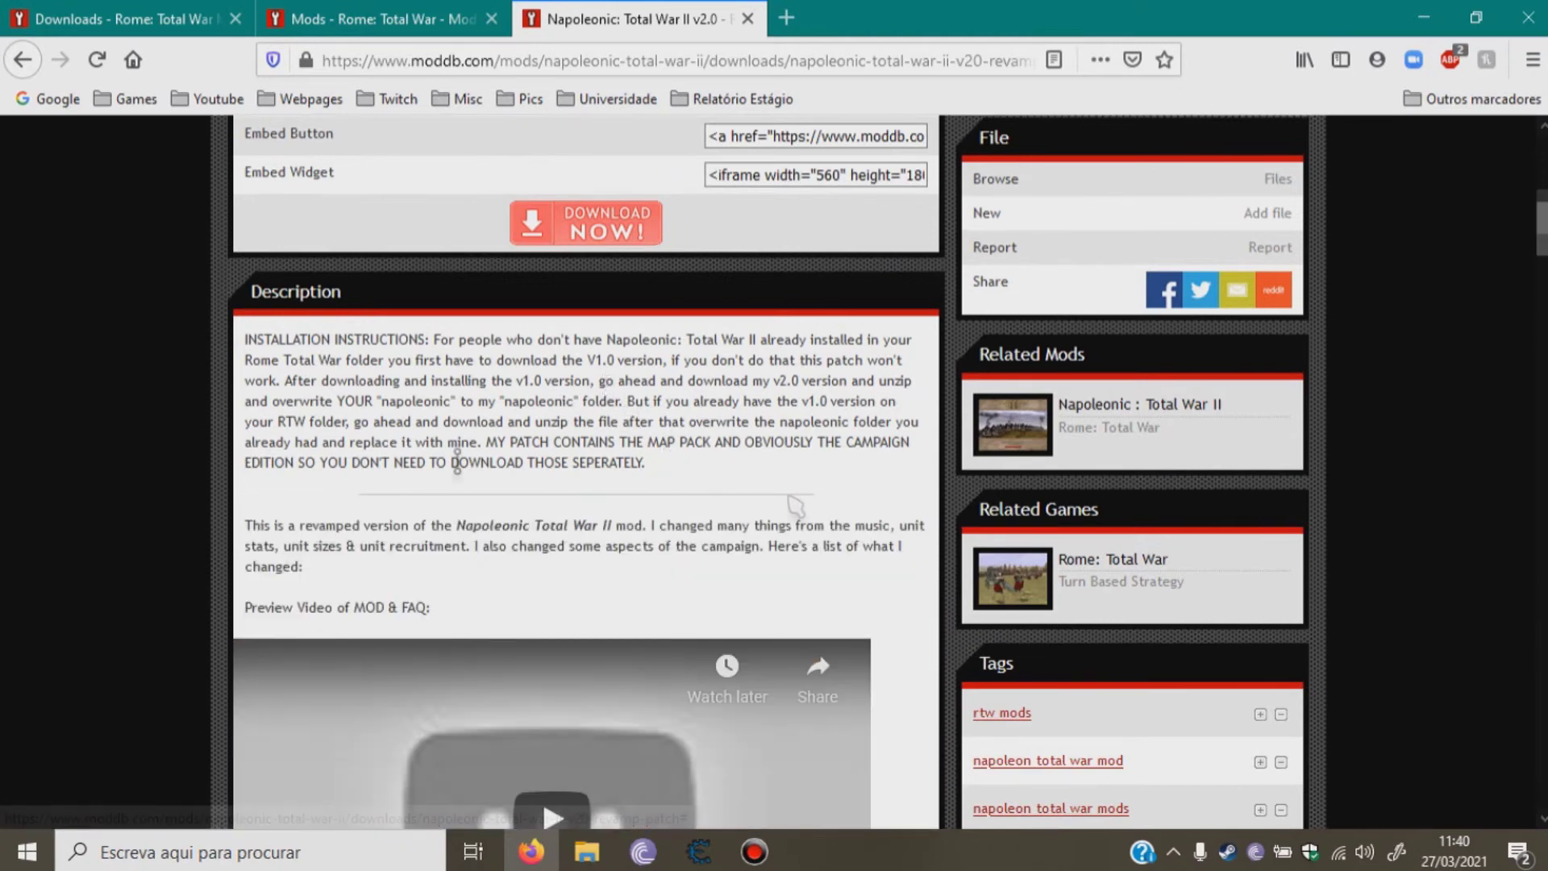
scroll(509, 507, "down", 7)
scroll(733, 460, "down", 2)
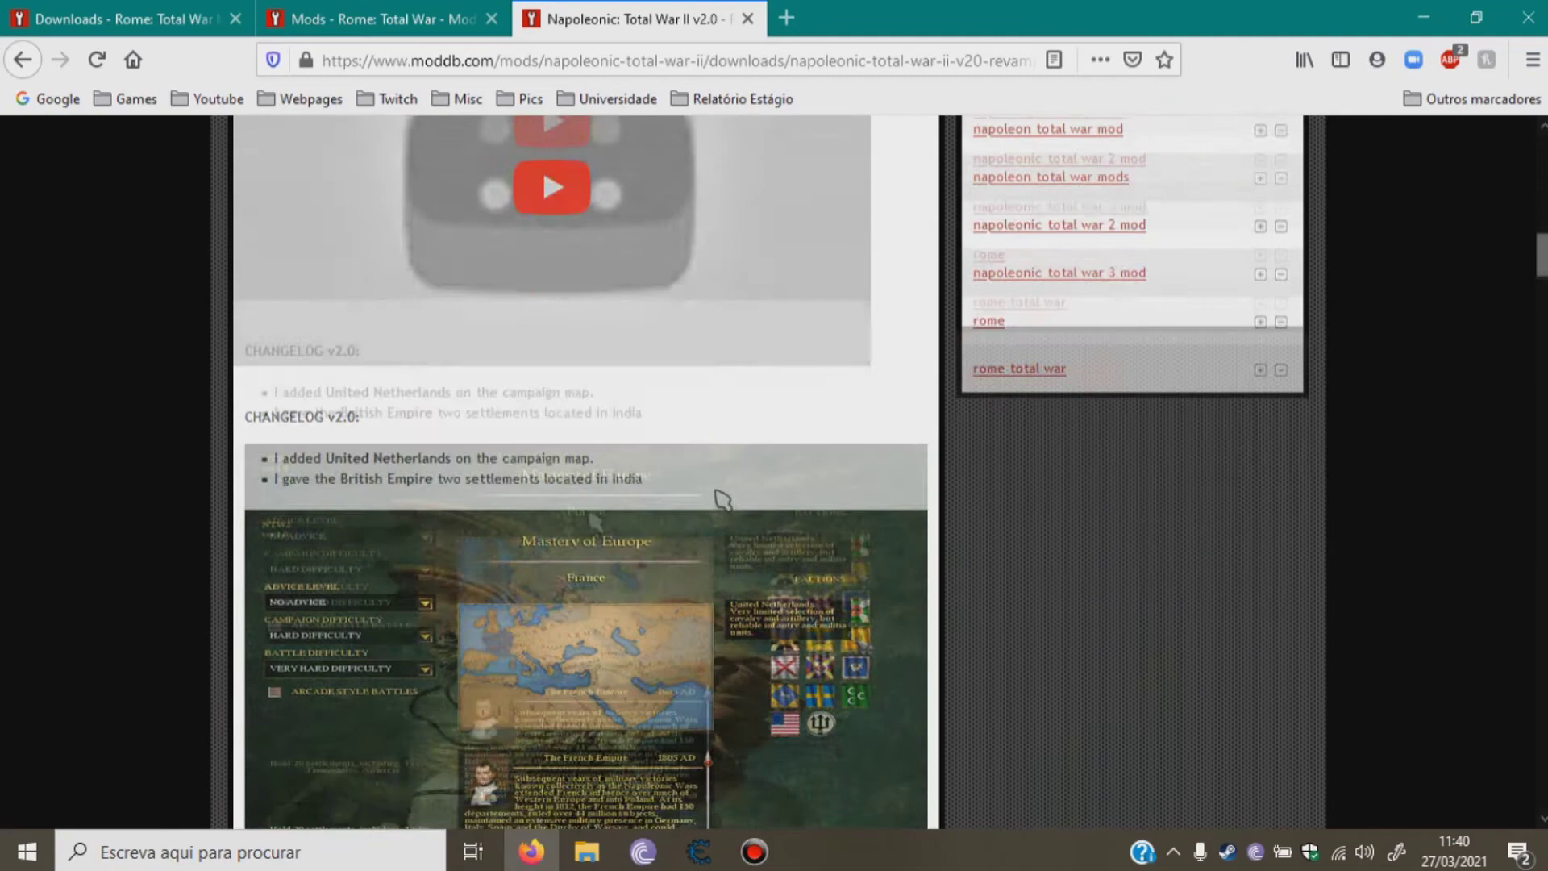
scroll(702, 549, "up", 15)
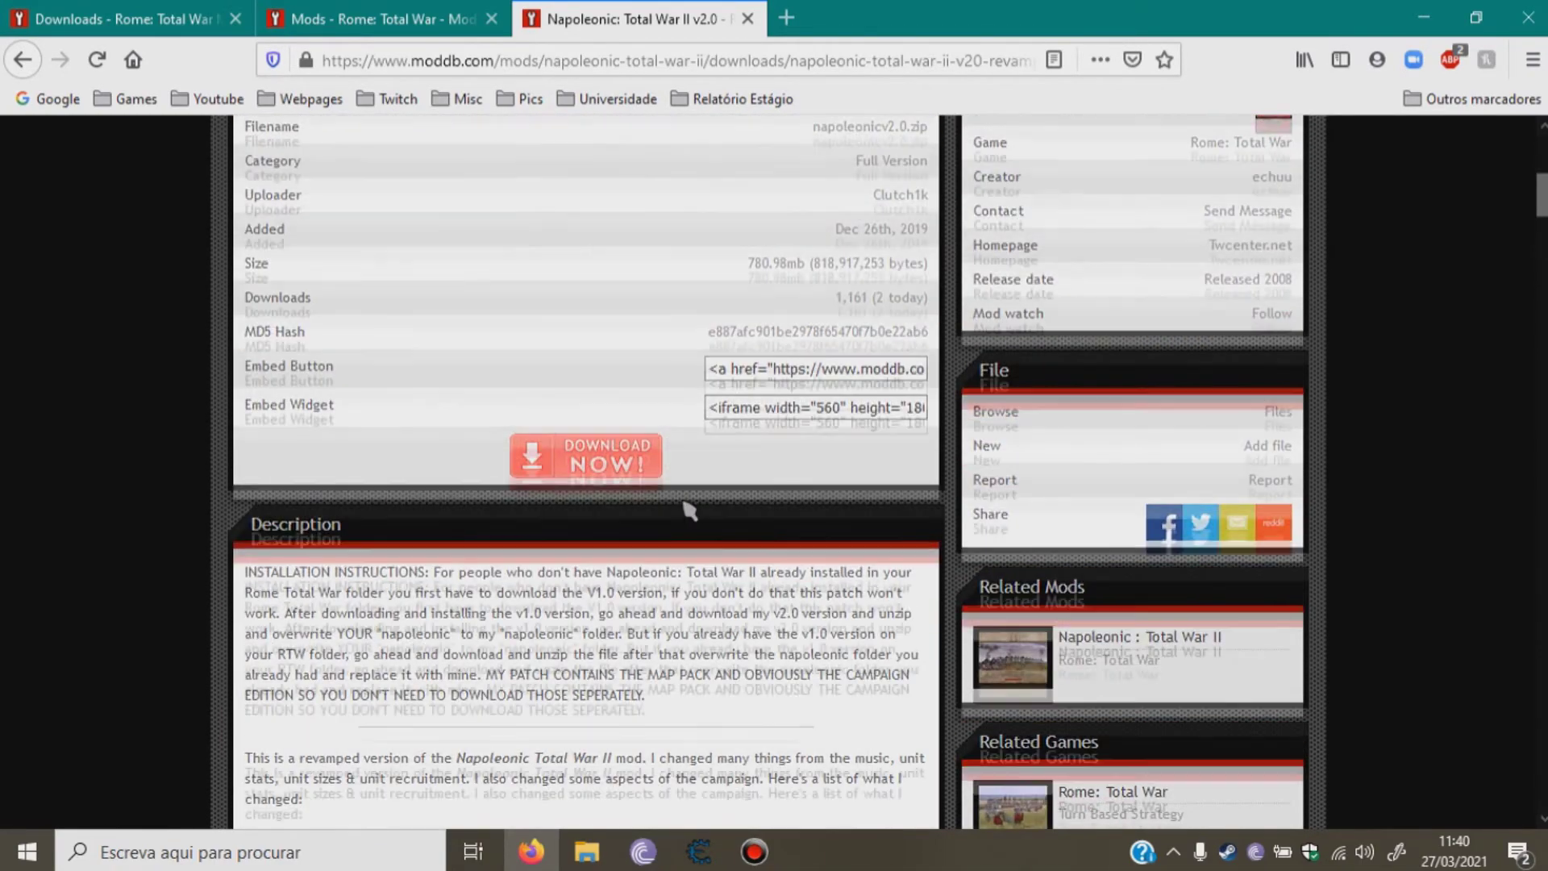
key("ctrl+shift+Tab")
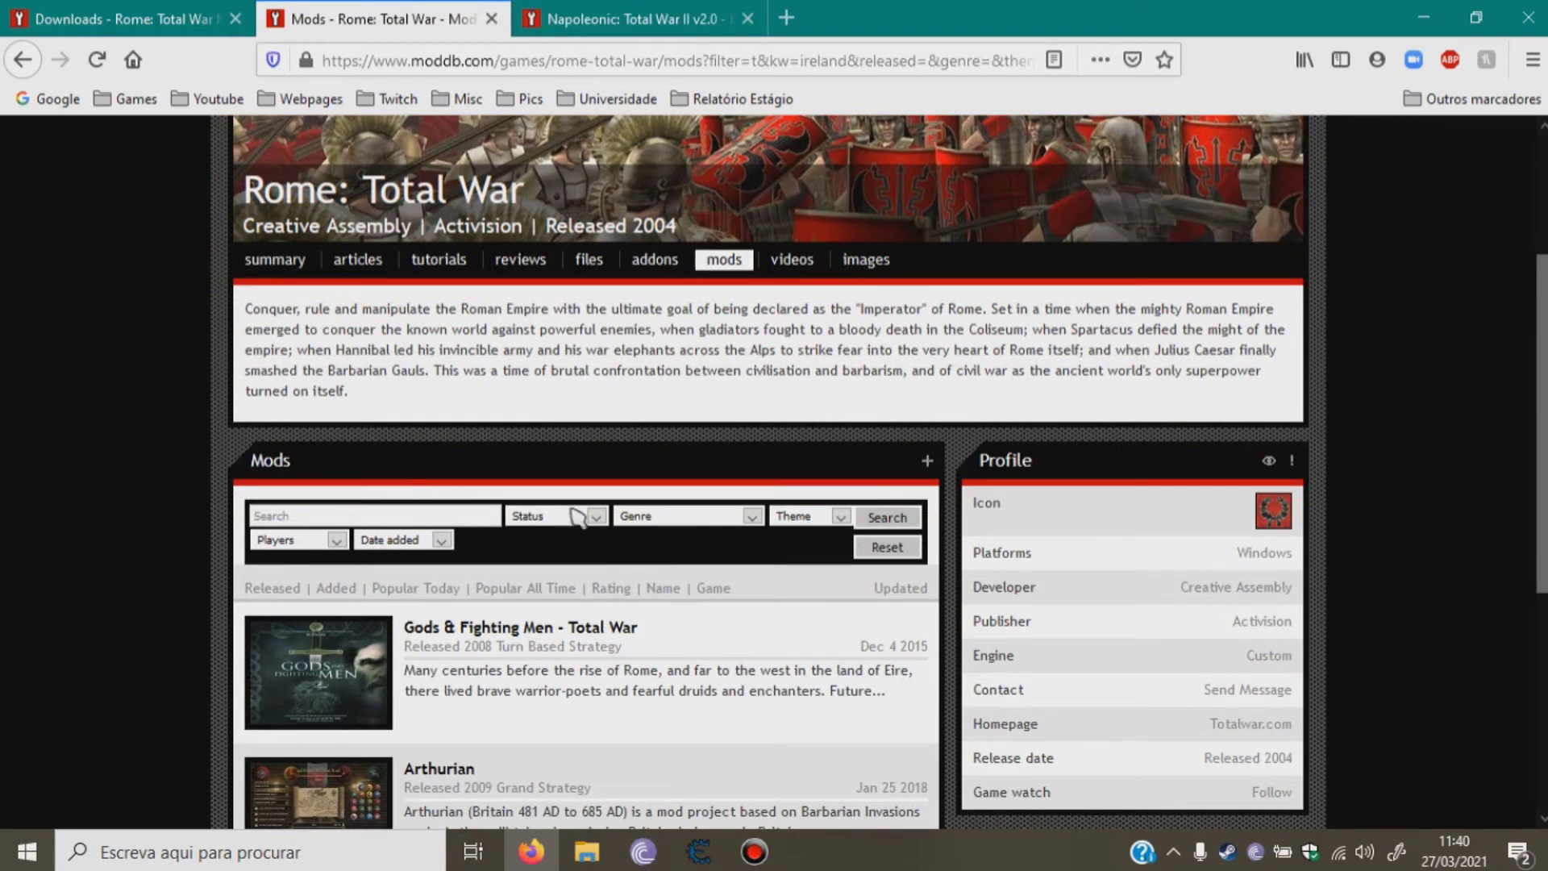
Filter the Rome: Total War mods search to Status Released.
left_click(578, 516)
left_click(562, 555)
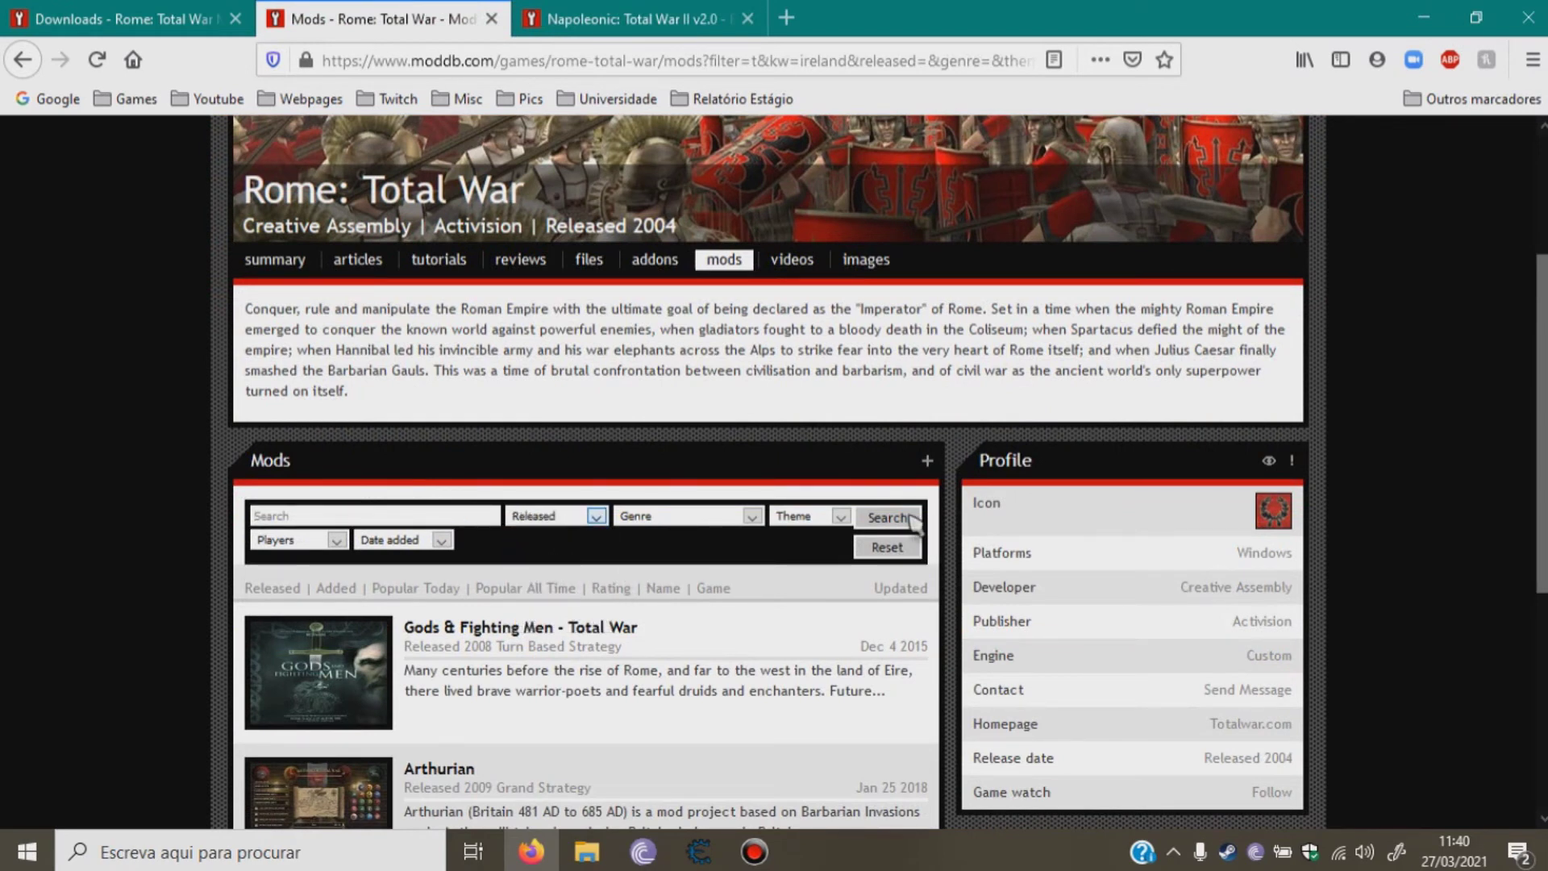
left_click(914, 521)
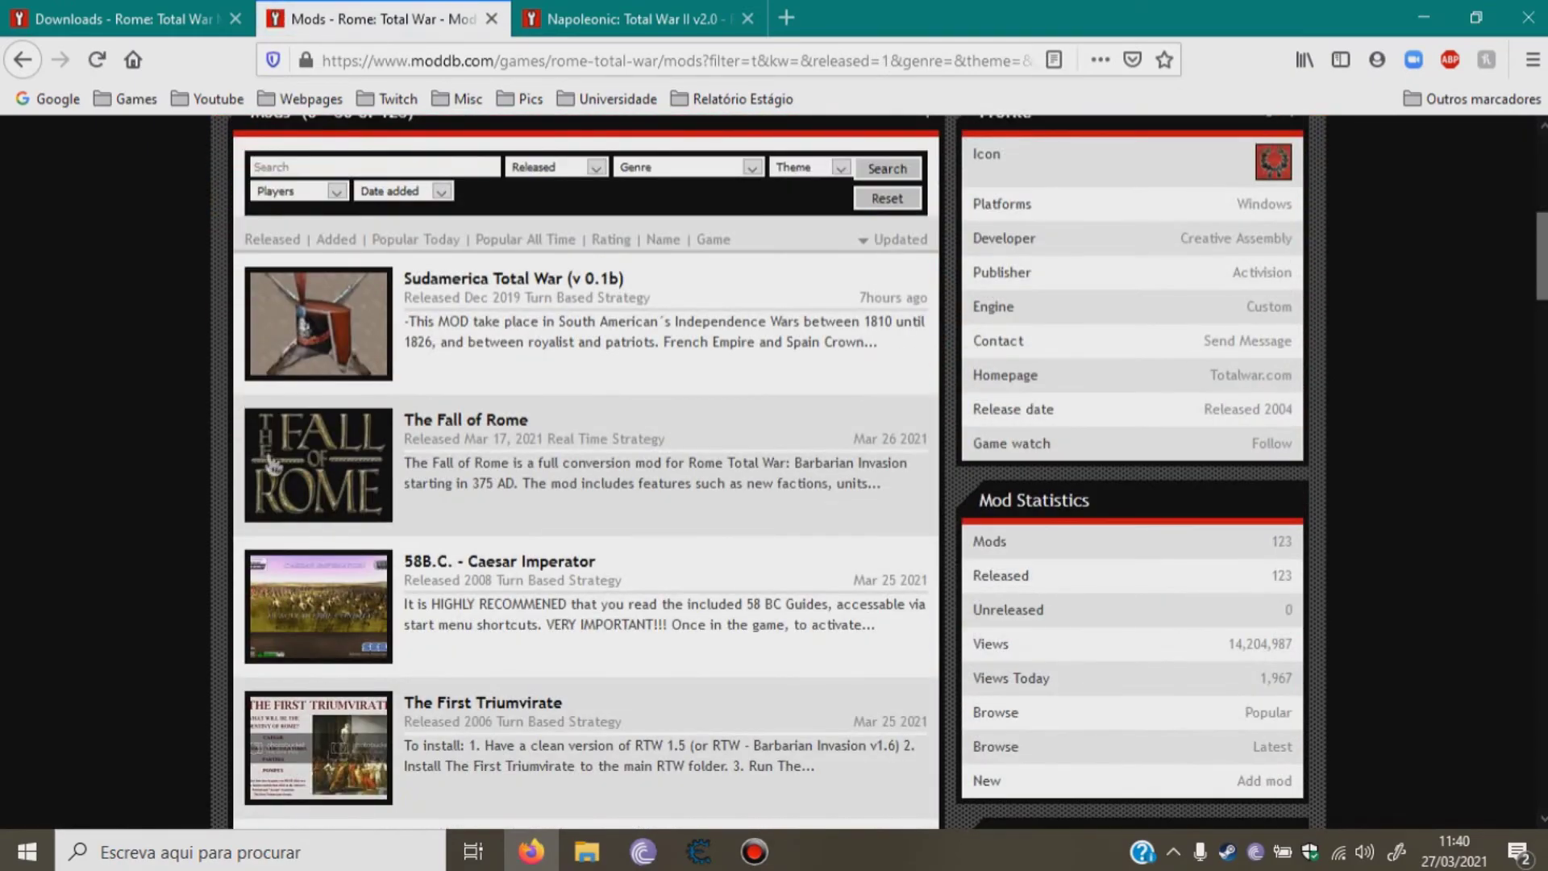
scroll(270, 466, "down", 10)
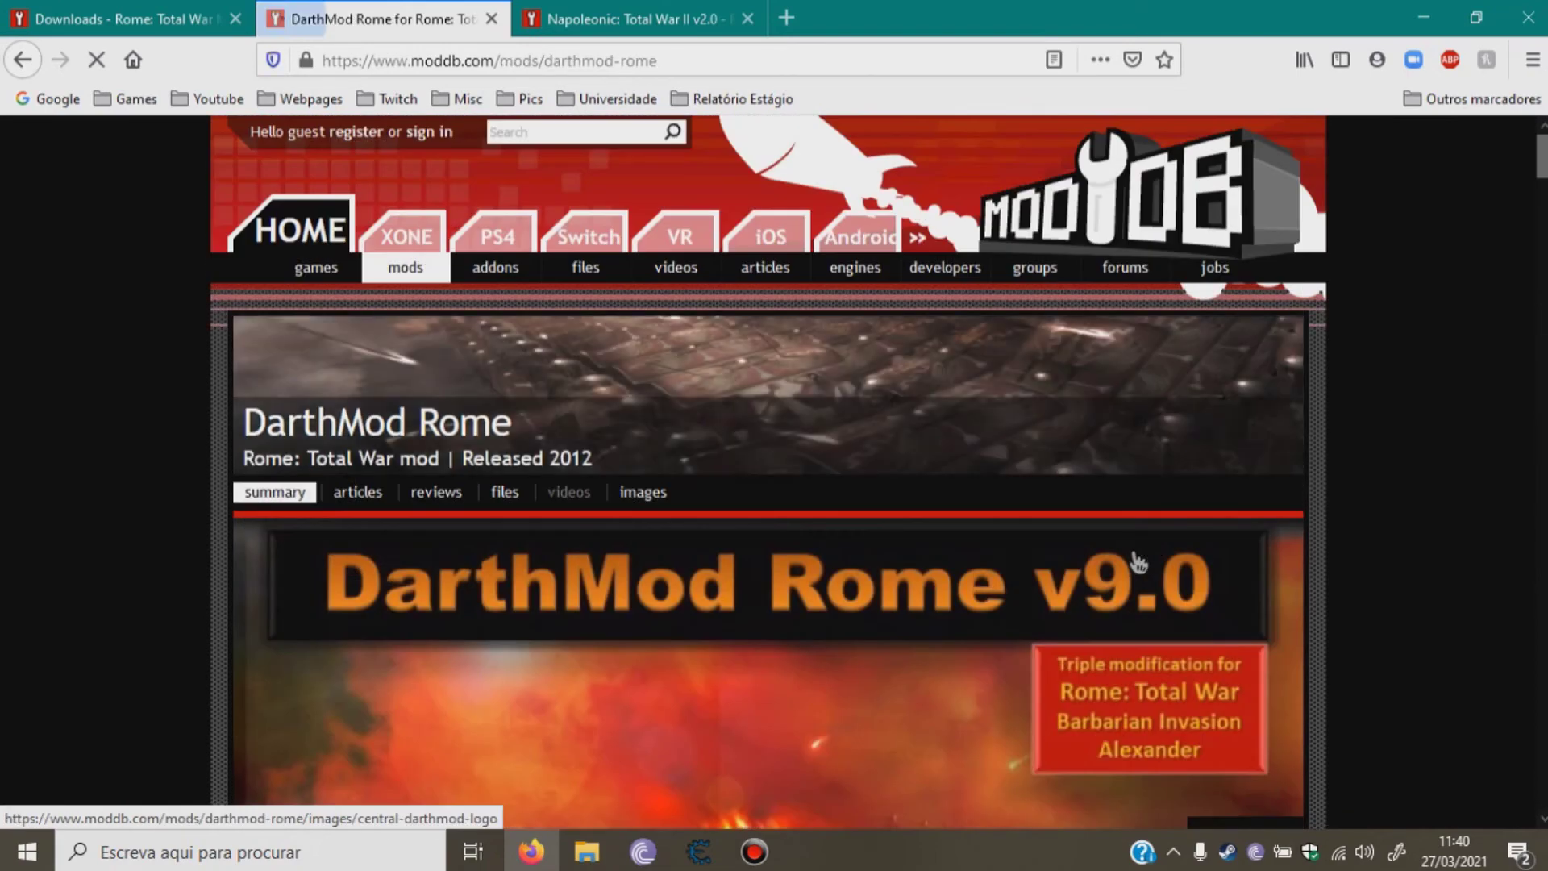
Open DarthMod Rome's files list showing v9.0.1 and its Alexander Addon.
left_click(503, 494)
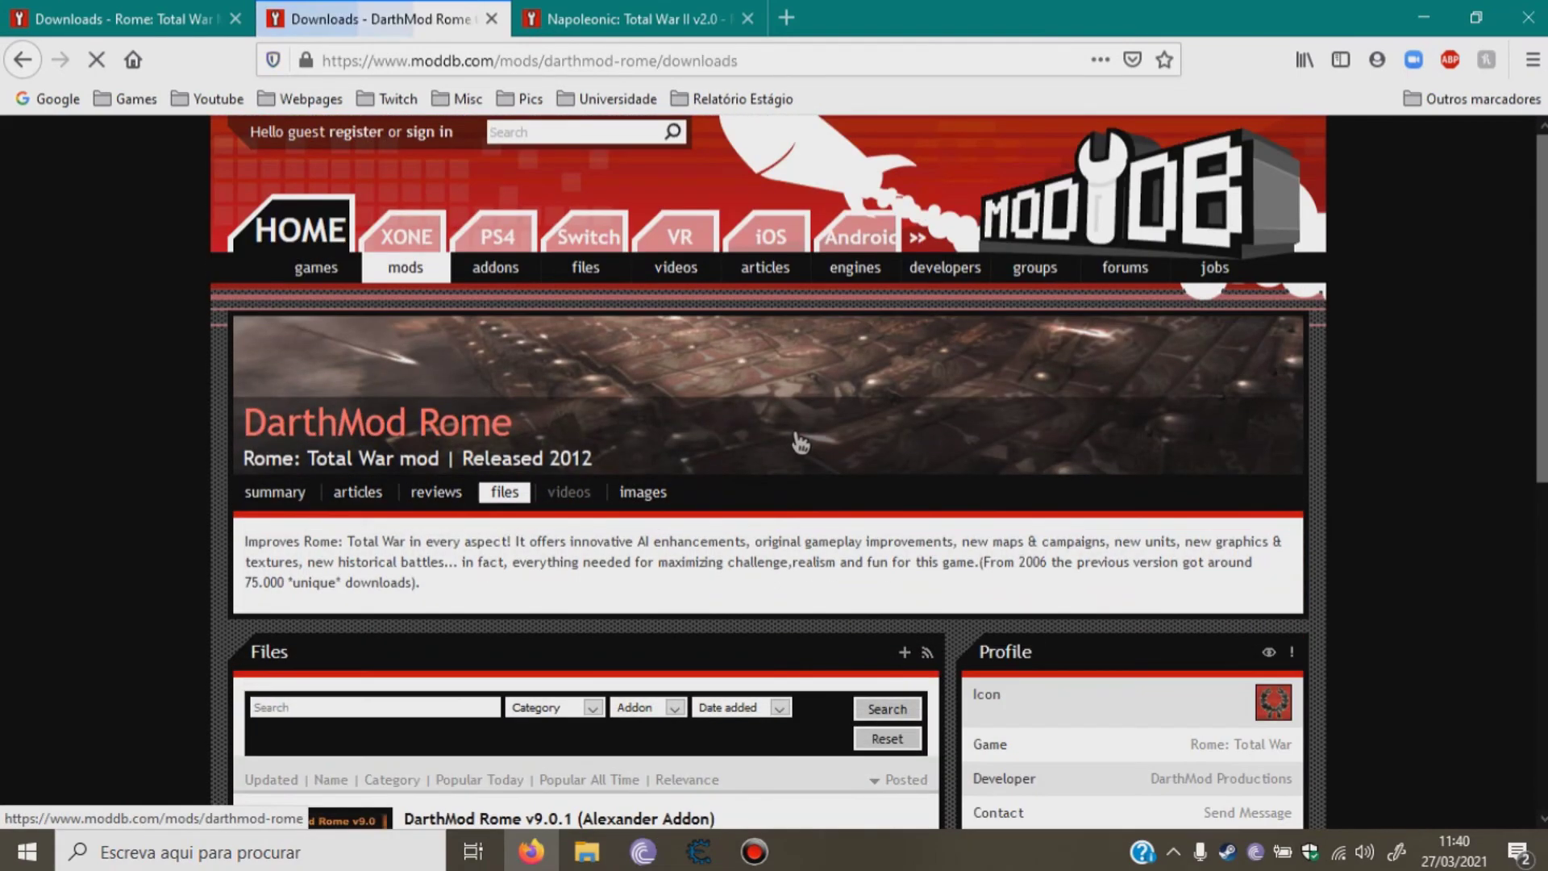
scroll(516, 452, "down", 5)
scroll(612, 458, "up", 3)
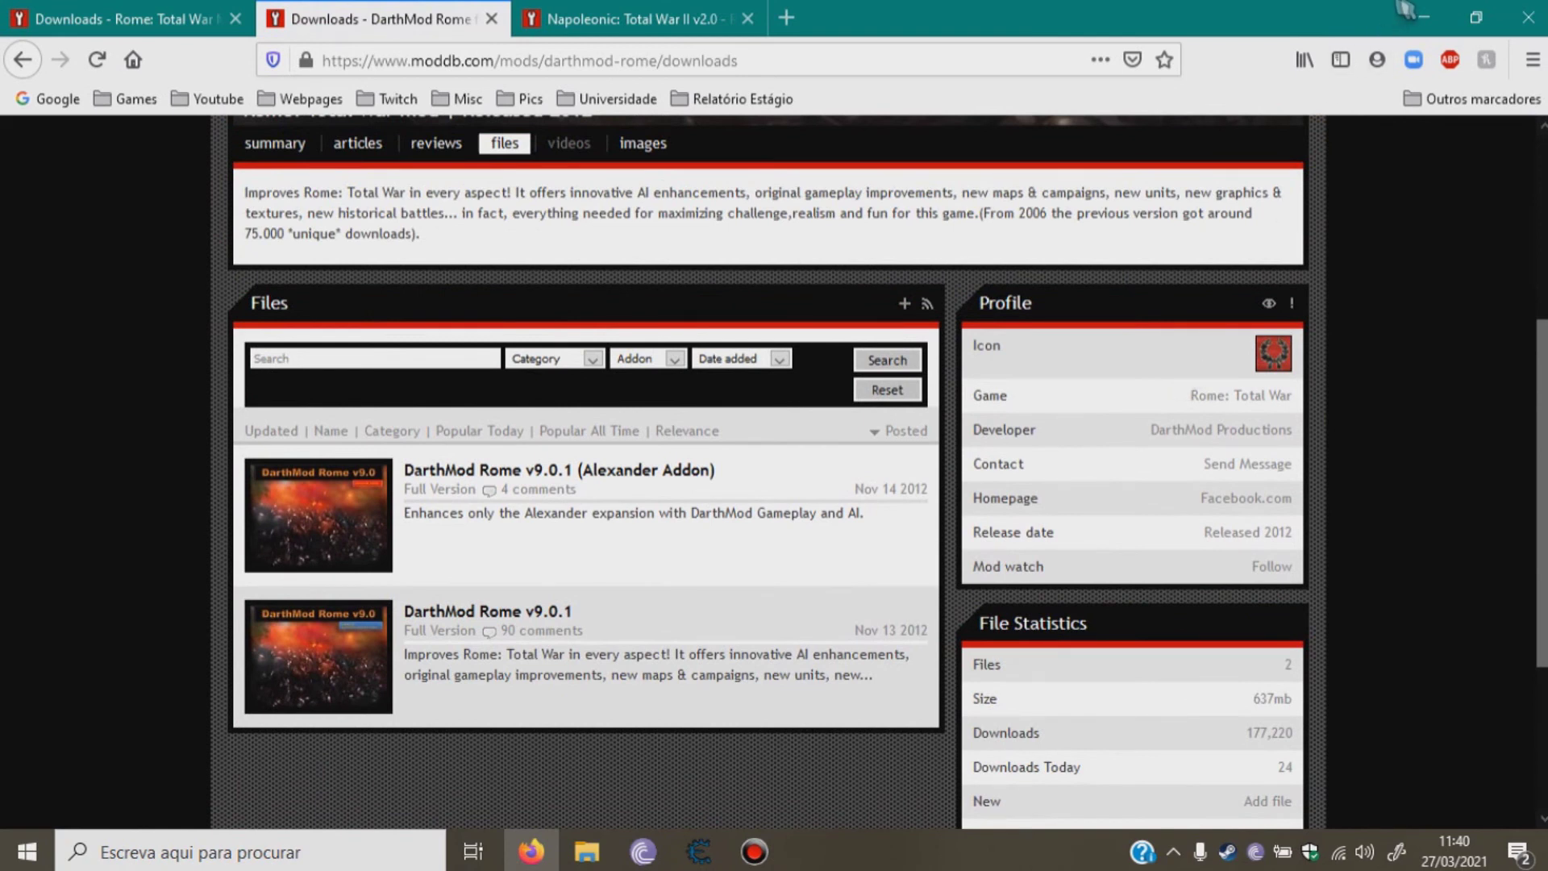
Browse Este PC > C: > Programas (x86) > #Games > Rome - Total War Collection, then close Explorer.
left_click(1428, 18)
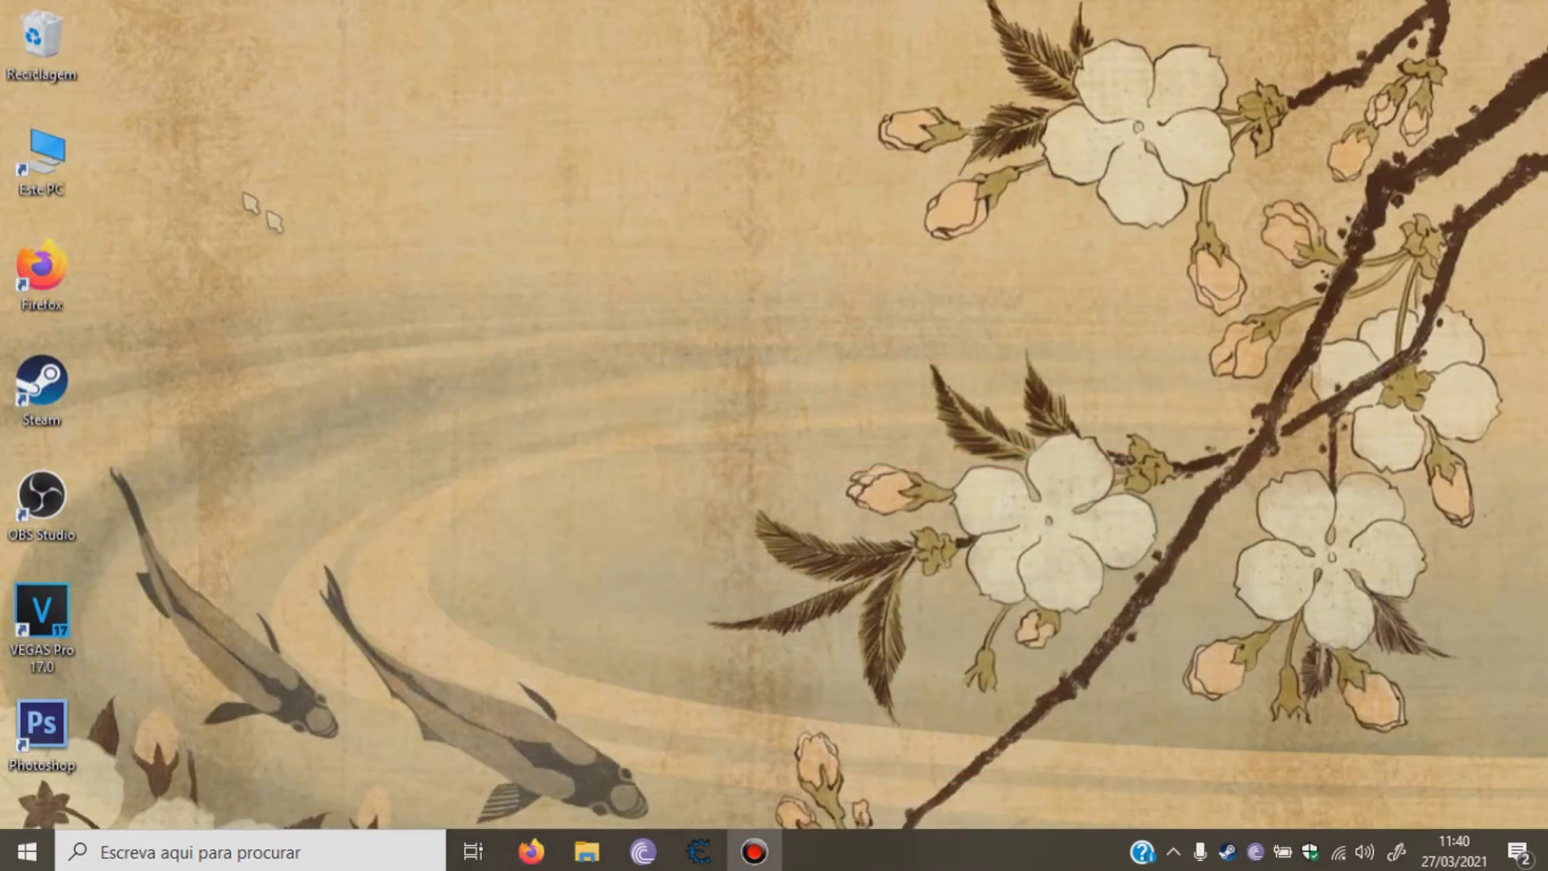
double_click(67, 152)
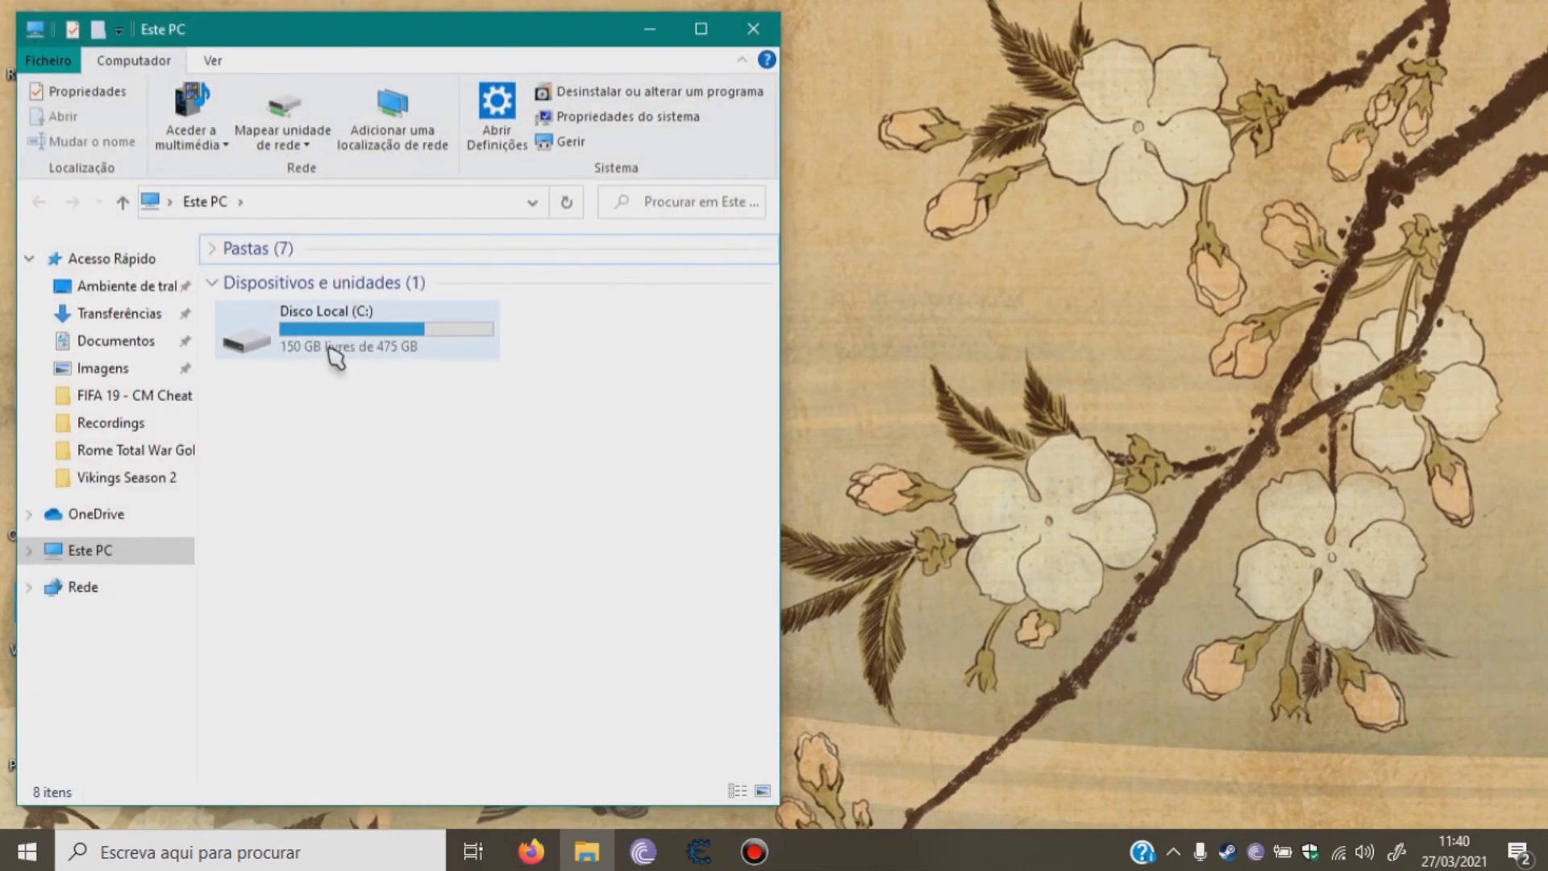
double_click(335, 352)
double_click(331, 377)
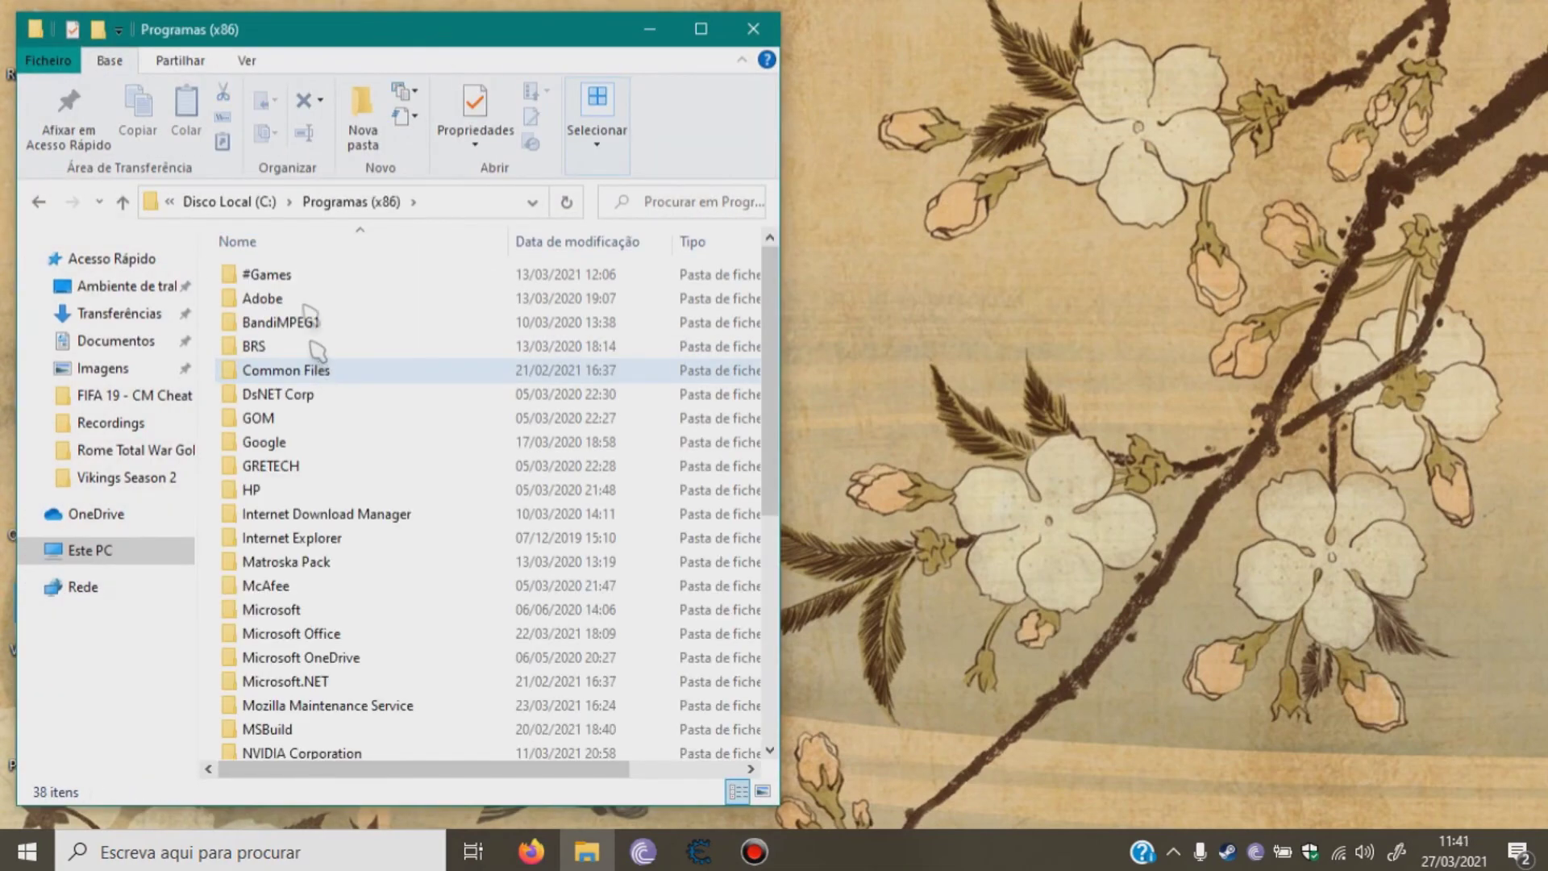
double_click(299, 278)
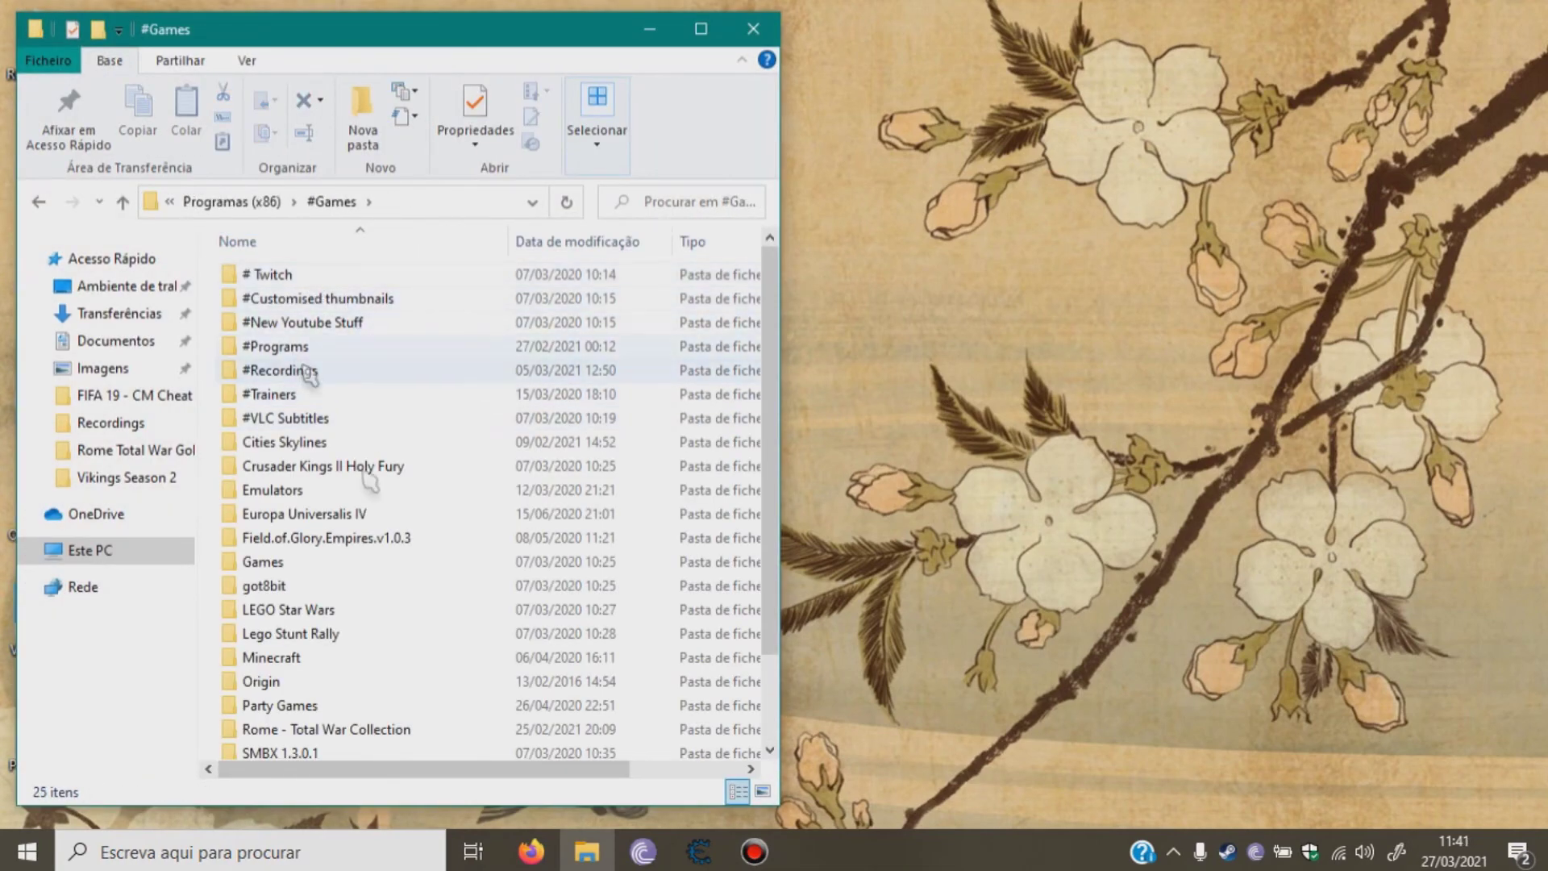
scroll(401, 573, "down", 2)
double_click(367, 629)
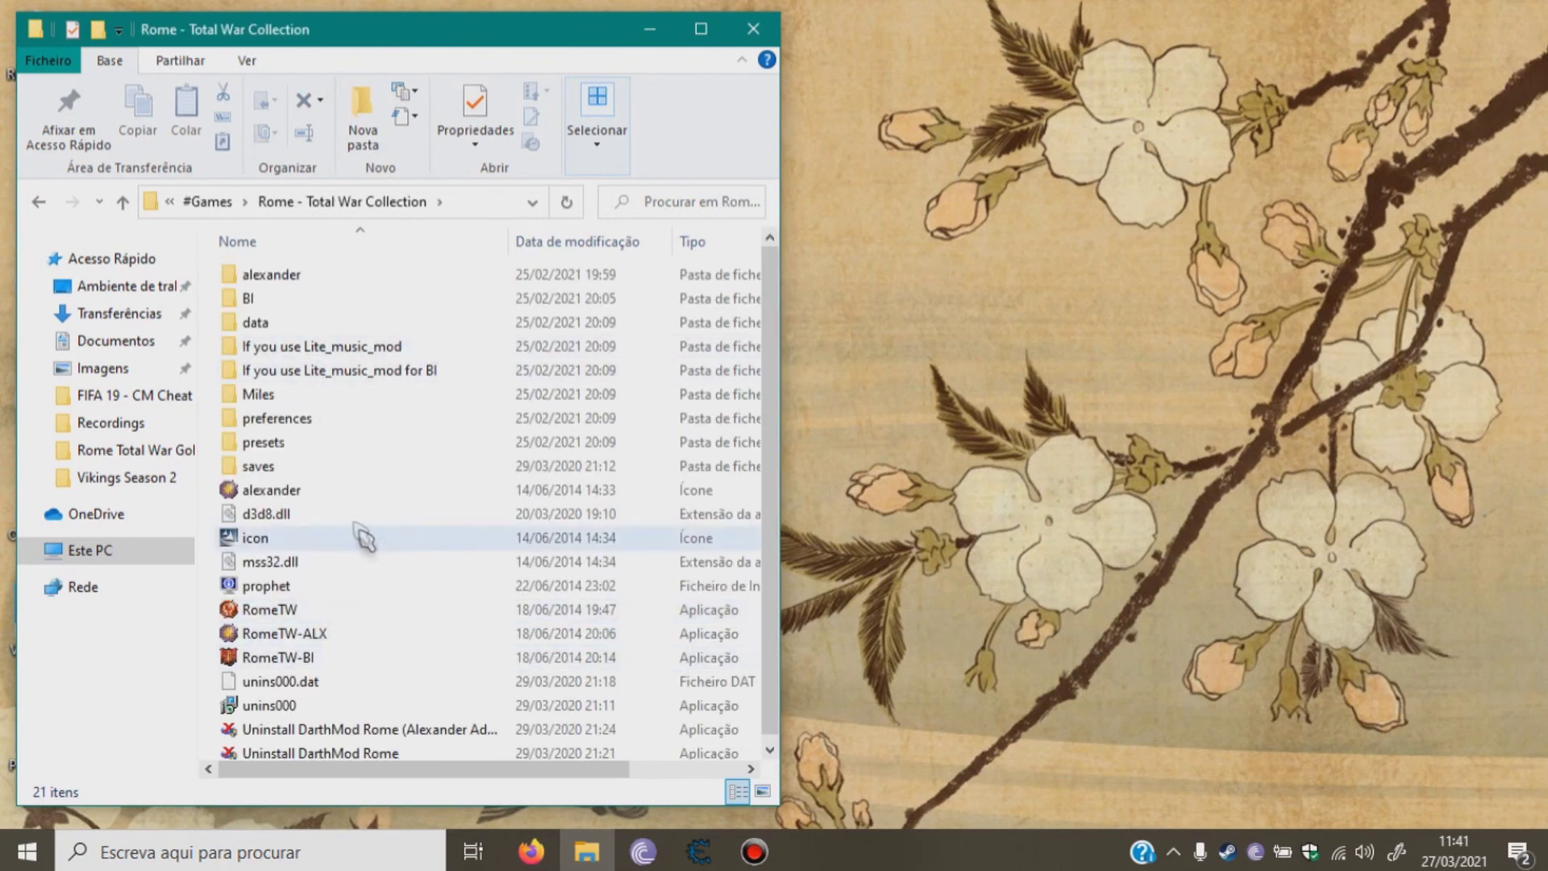
scroll(375, 558, "down", 1)
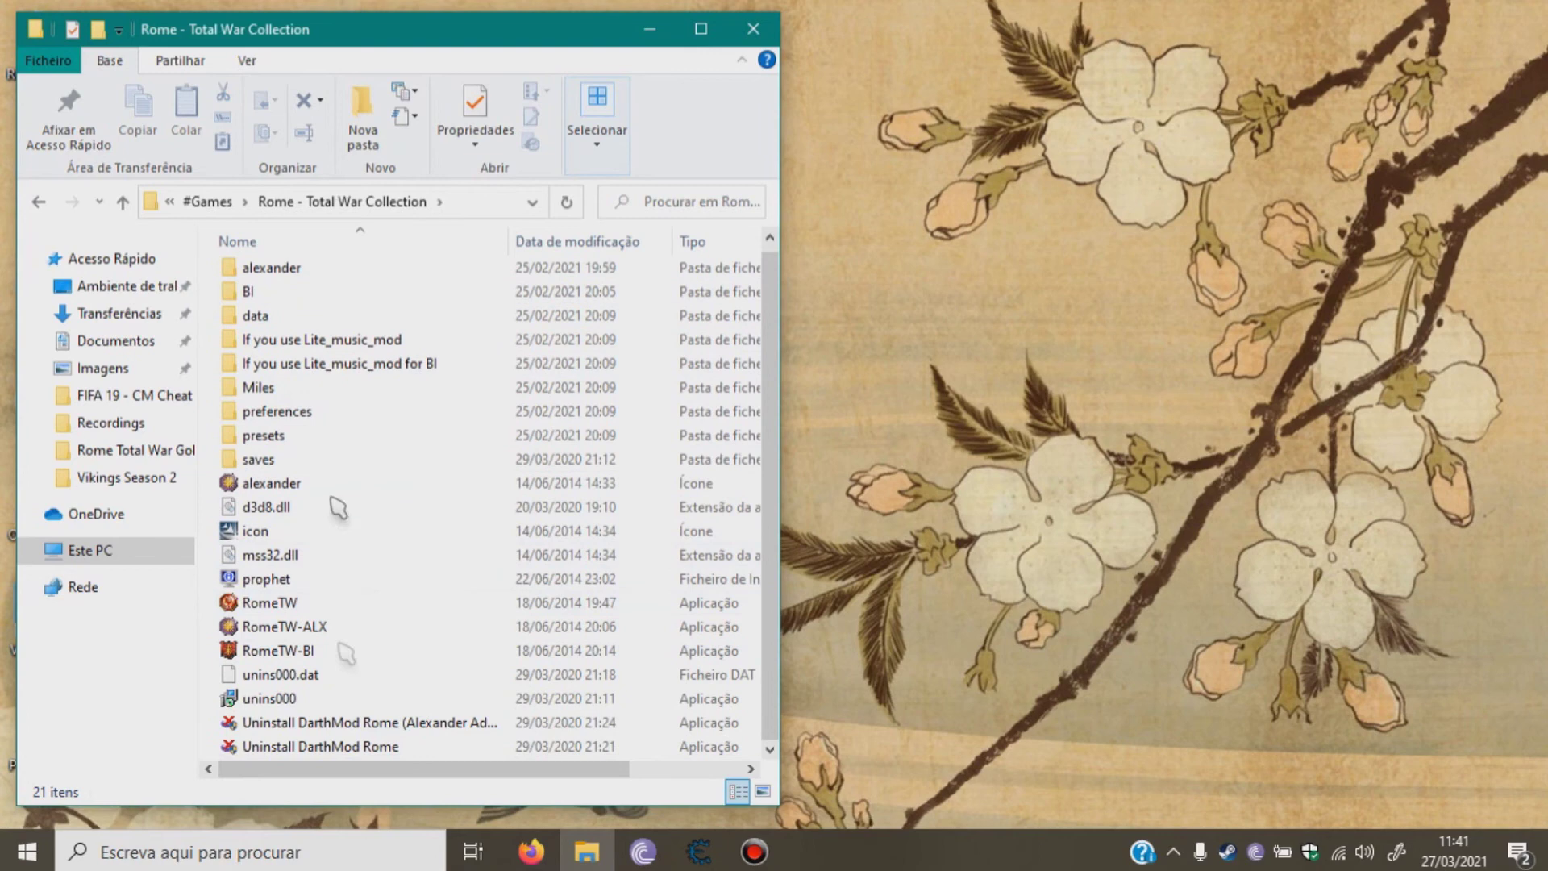
scroll(388, 684, "up", 1)
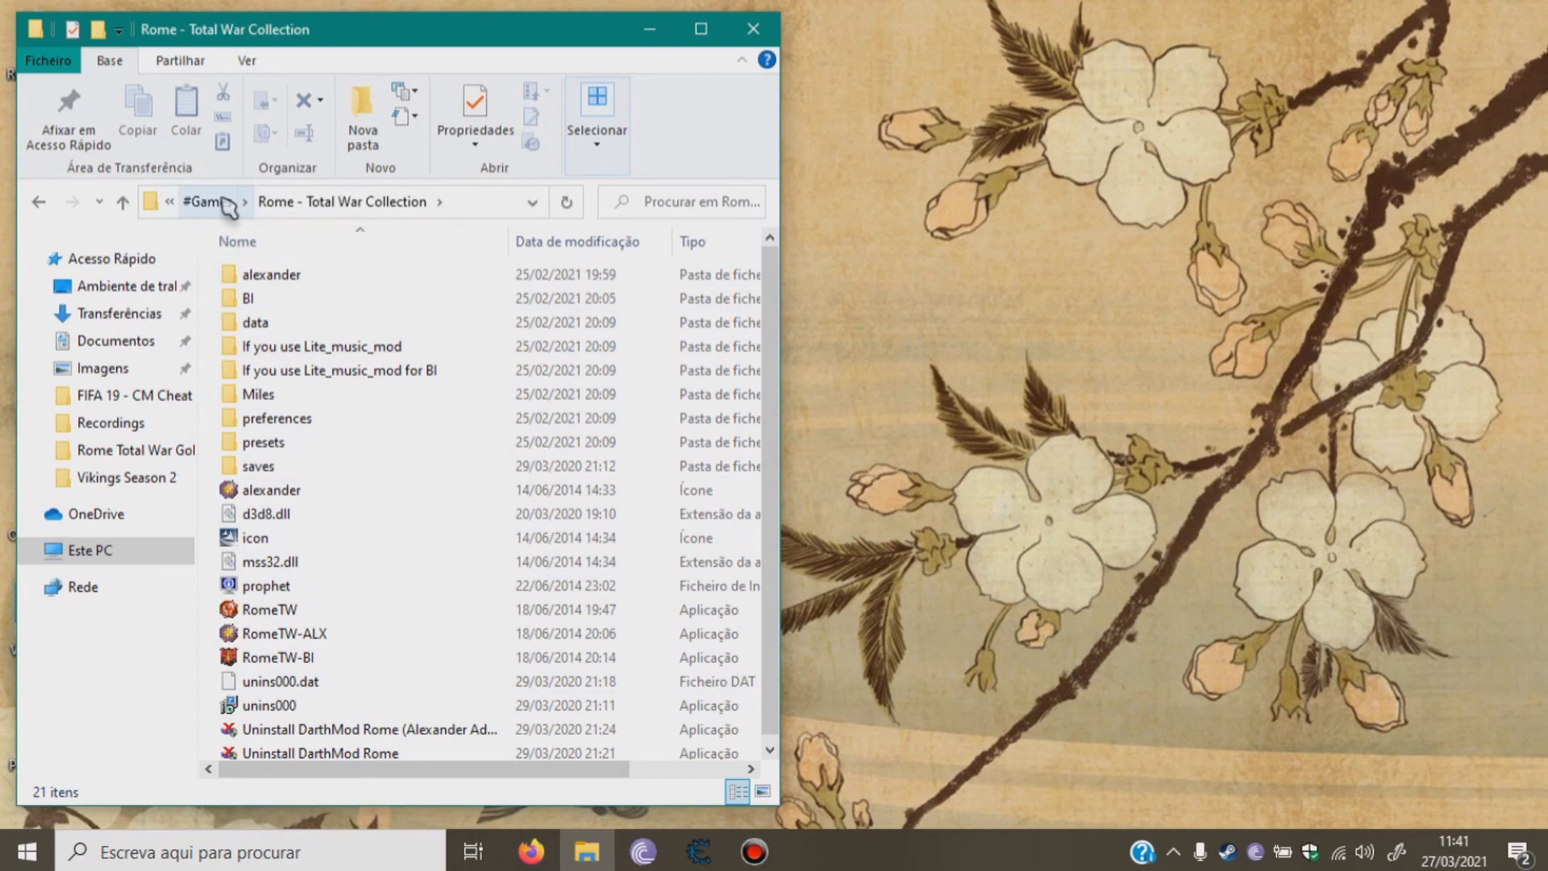
left_click(753, 31)
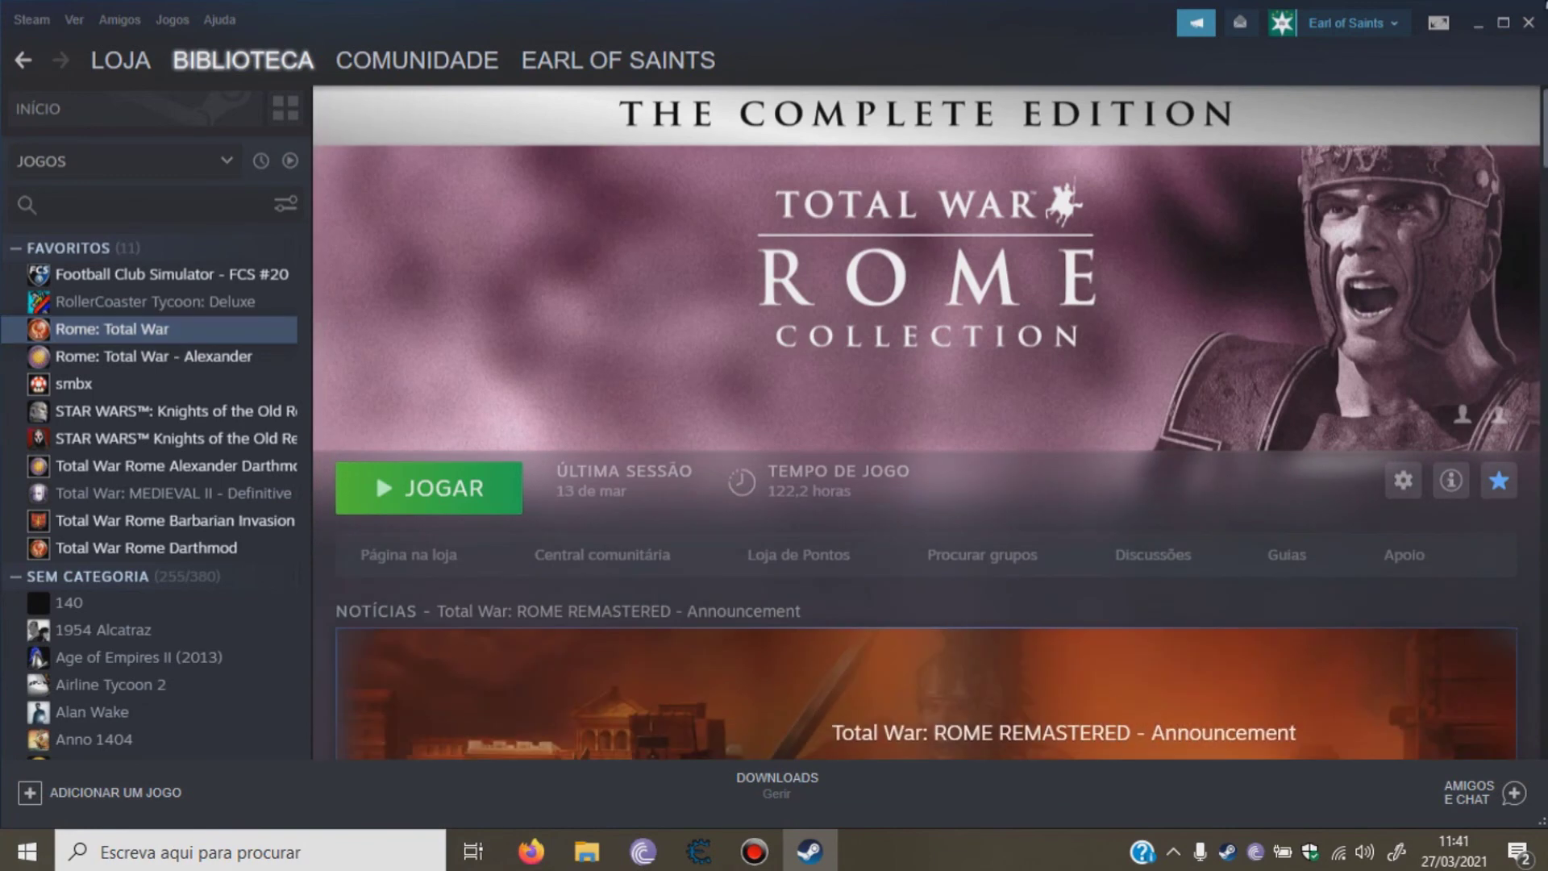
Close the Steam window to reveal the Windows desktop.
left_click(1532, 26)
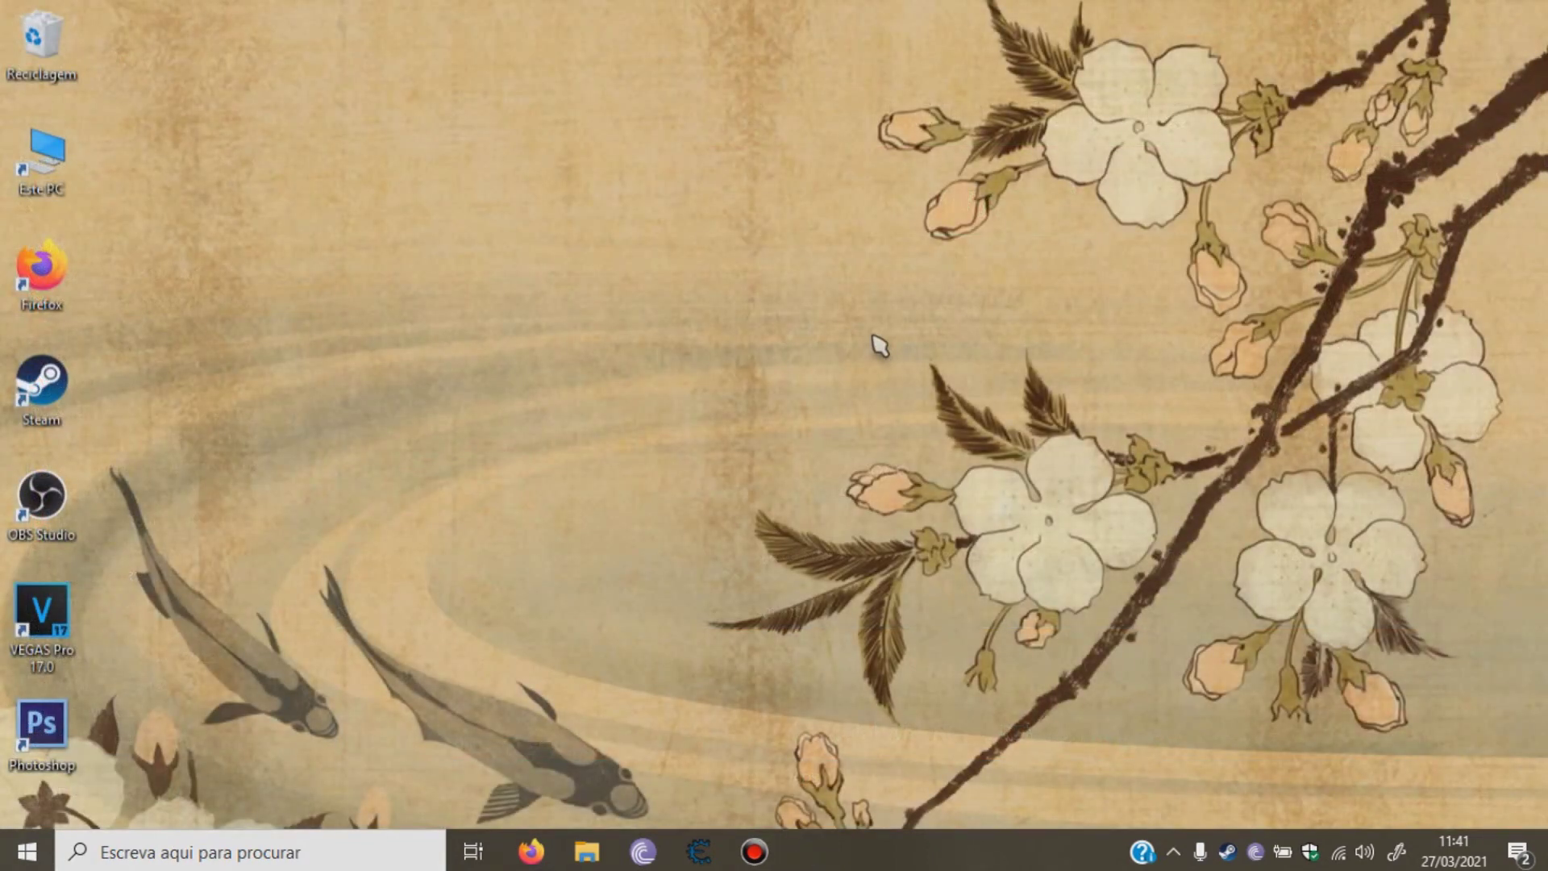